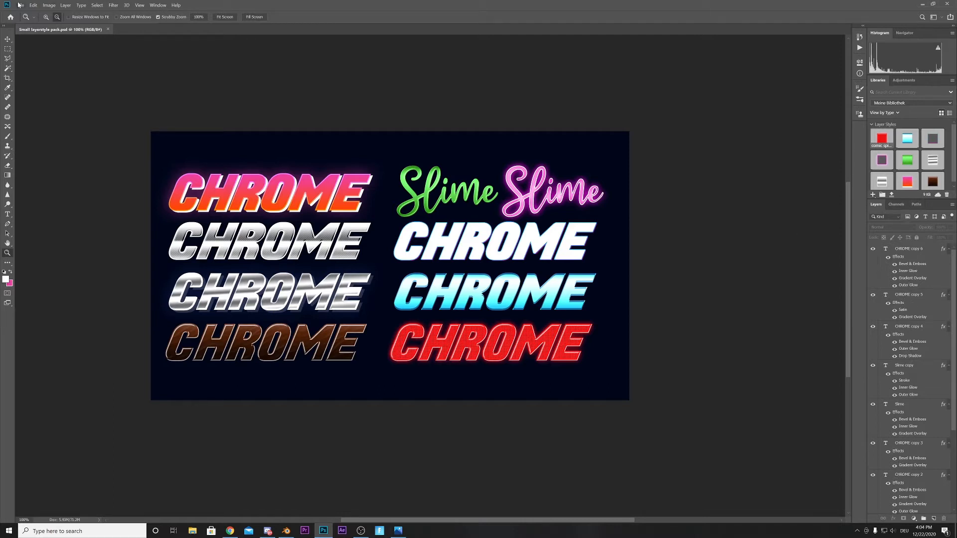
# - Hide all the styled CHROME and Slime text layers and add a new empty layer above them
pyautogui.click(873, 248)
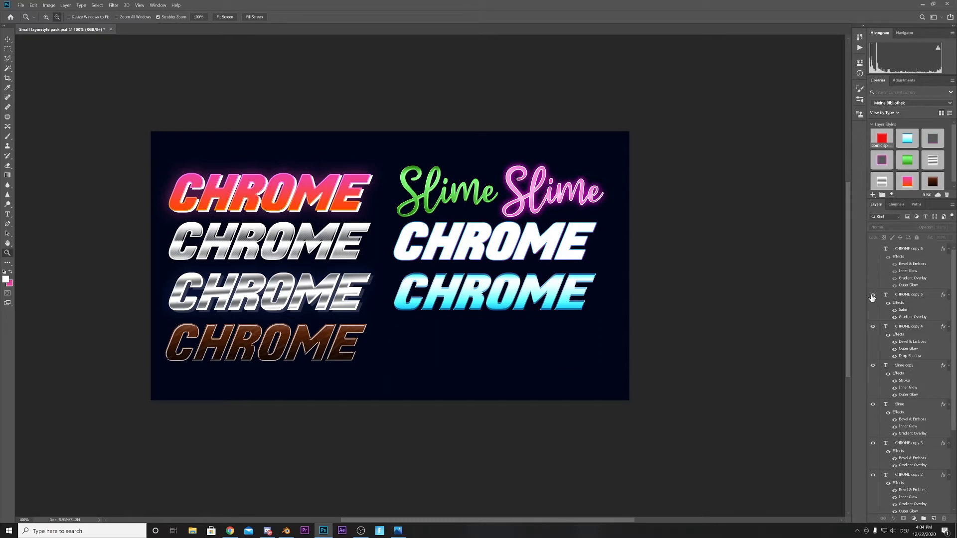
pyautogui.moveTo(872, 298); pyautogui.dragTo(874, 456)
pyautogui.click(934, 520)
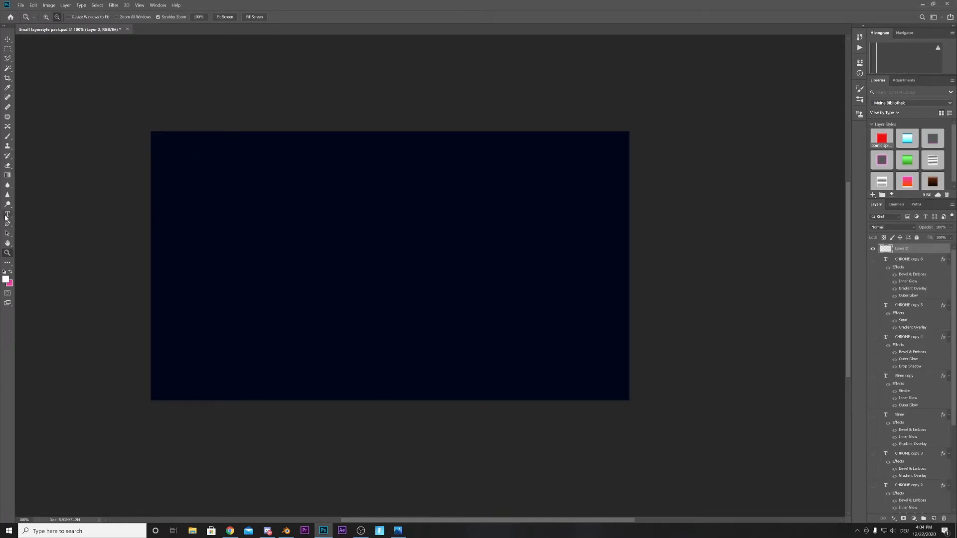
pyautogui.click(873, 260)
pyautogui.click(872, 260)
# - Add the white text "Vhtomr" in the upper half of the canvas and shift it slightly to the left
pyautogui.click(8, 214)
pyautogui.click(303, 237)
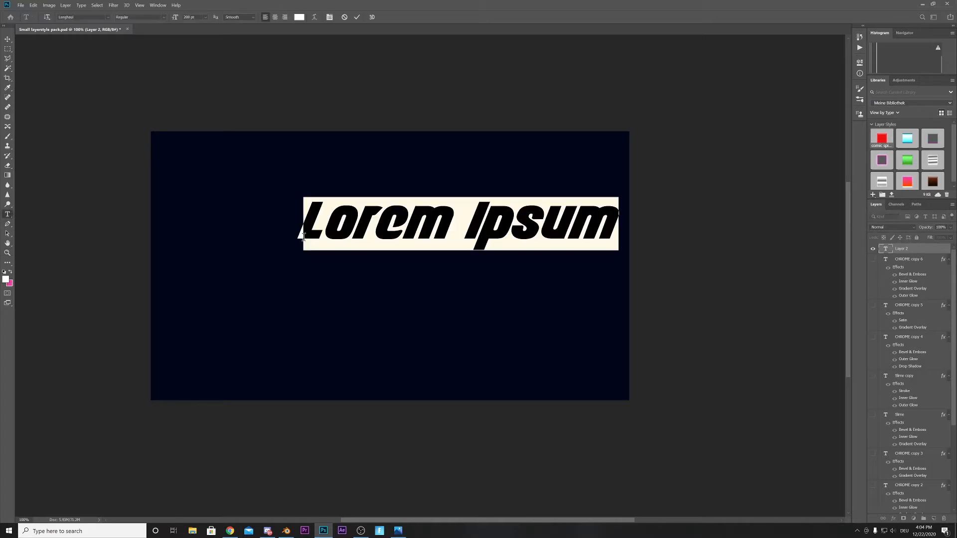
pyautogui.press('BackSpace')
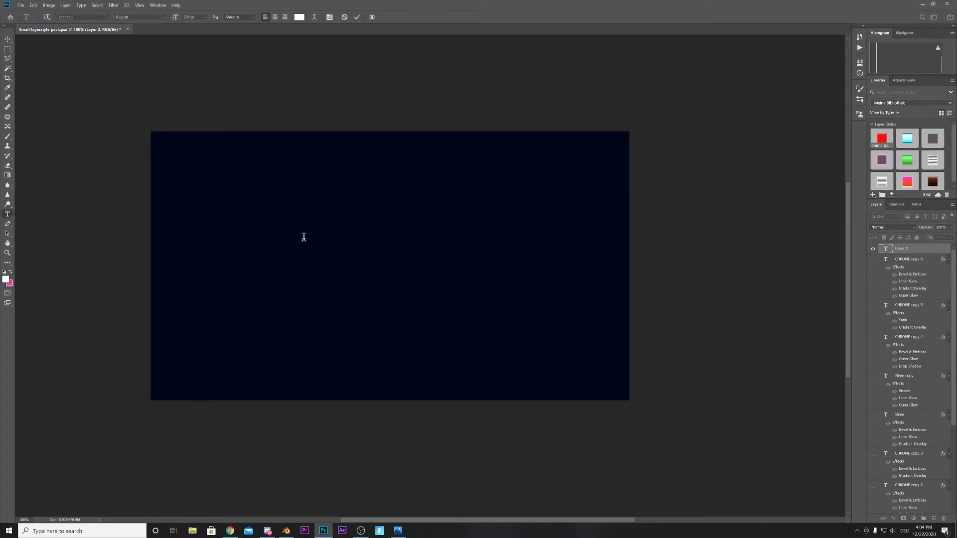
pyautogui.write('L')
pyautogui.press('BackSpace')
pyautogui.write('Vhtomr')
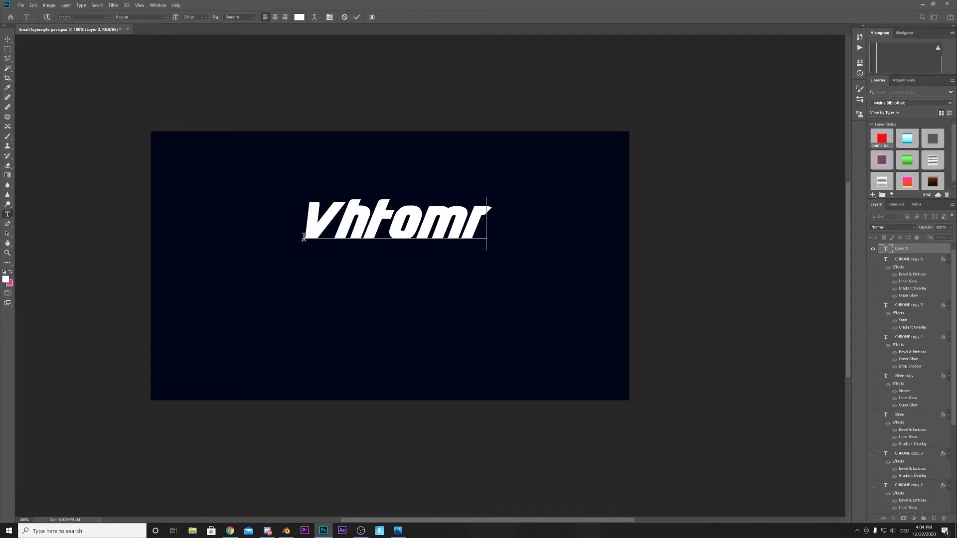
pyautogui.click(8, 39)
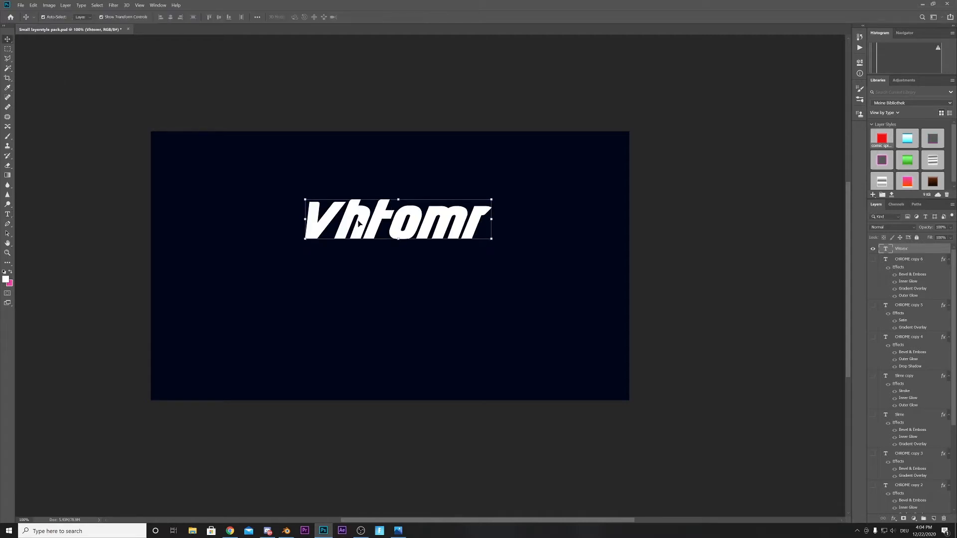
pyautogui.moveTo(392, 231); pyautogui.dragTo(363, 231)
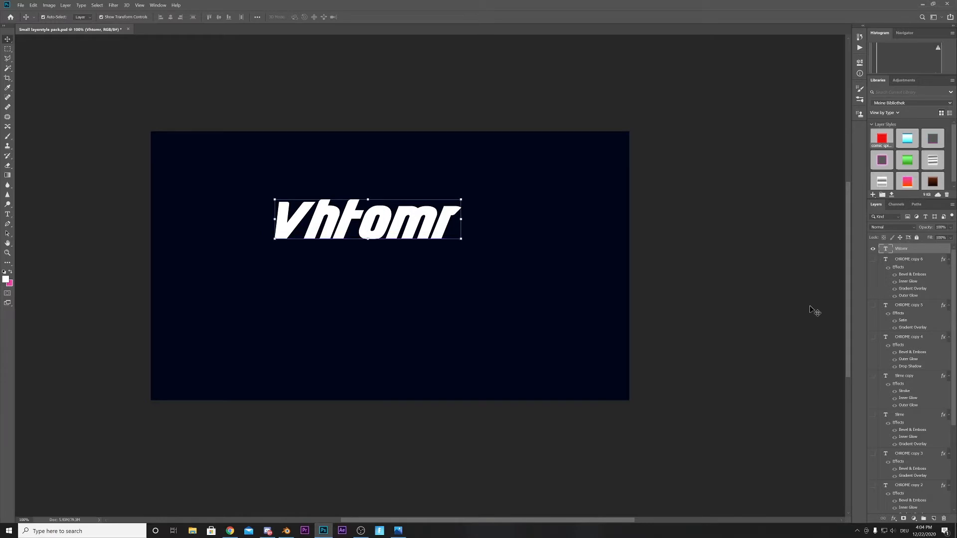
# - Show the CHROME copy 6 layer and copy its red glowing layer effects onto the Vhtomr text layer
pyautogui.click(873, 260)
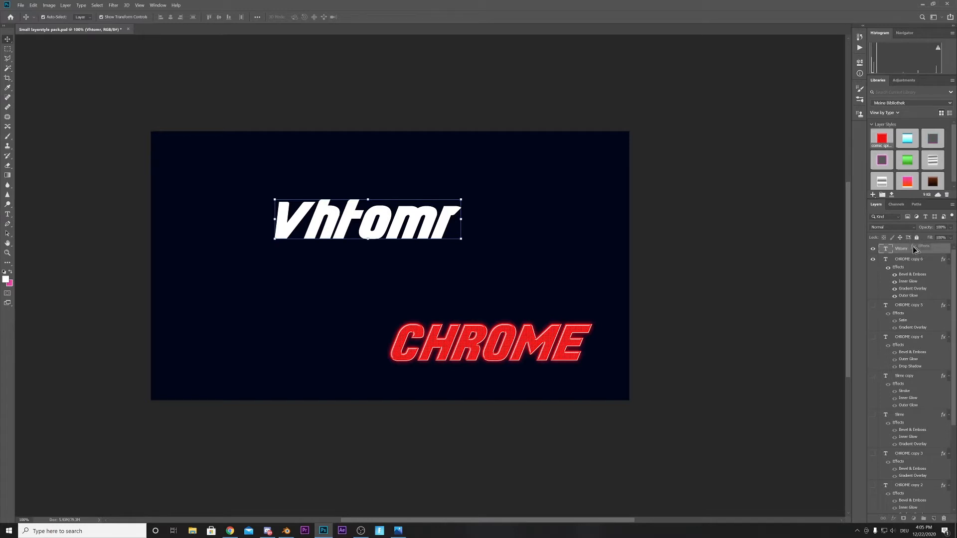
pyautogui.moveTo(914, 249); pyautogui.dragTo(911, 247)
pyautogui.click(511, 255)
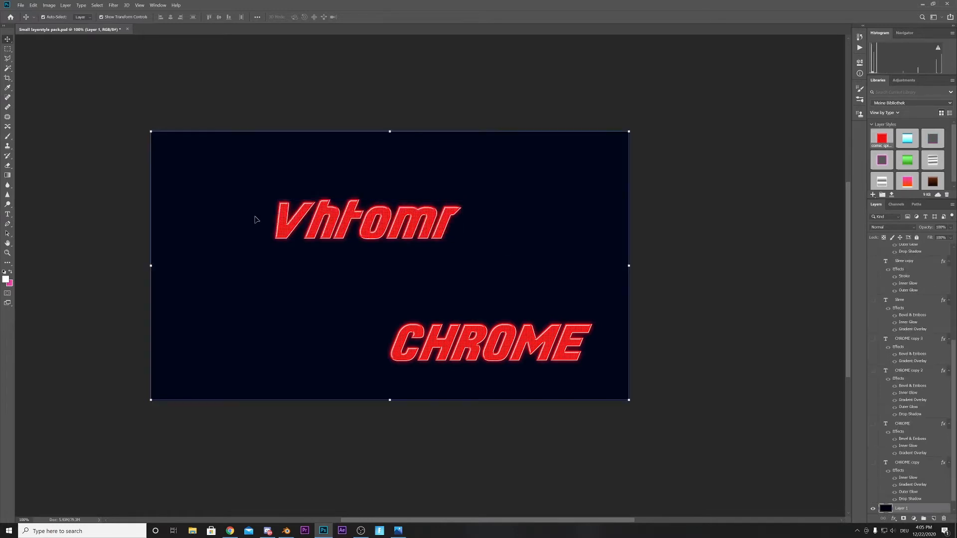
# - Try extra letters "uolo" inside the Vhtomr text, and shorten the text to "Vht"
pyautogui.click(368, 229)
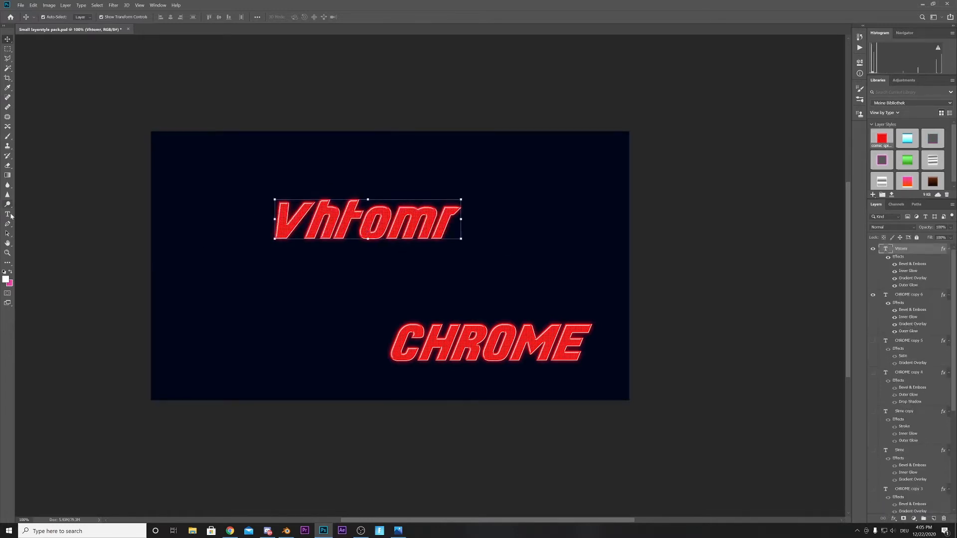
pyautogui.press('t')
pyautogui.click(436, 232)
pyautogui.write('uolo')
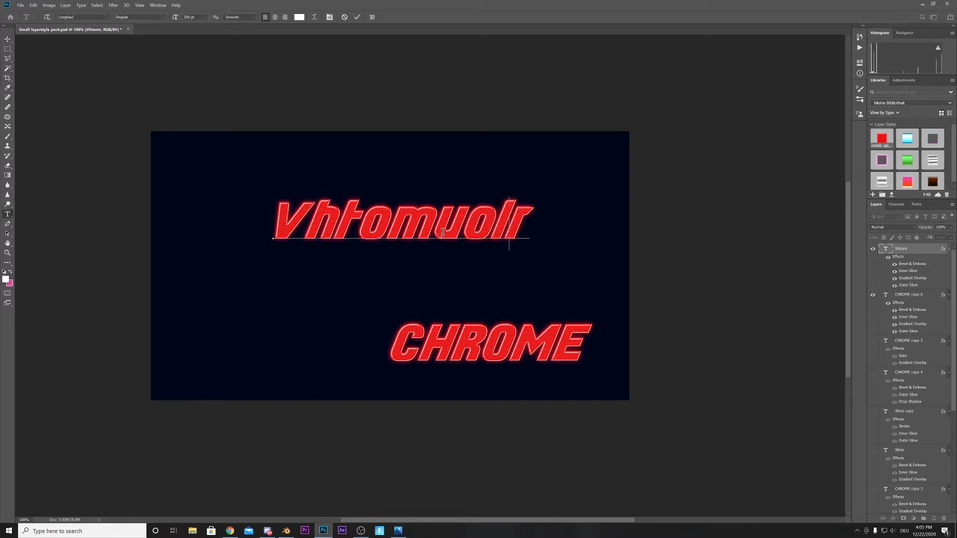
pyautogui.moveTo(559, 230); pyautogui.dragTo(357, 233)
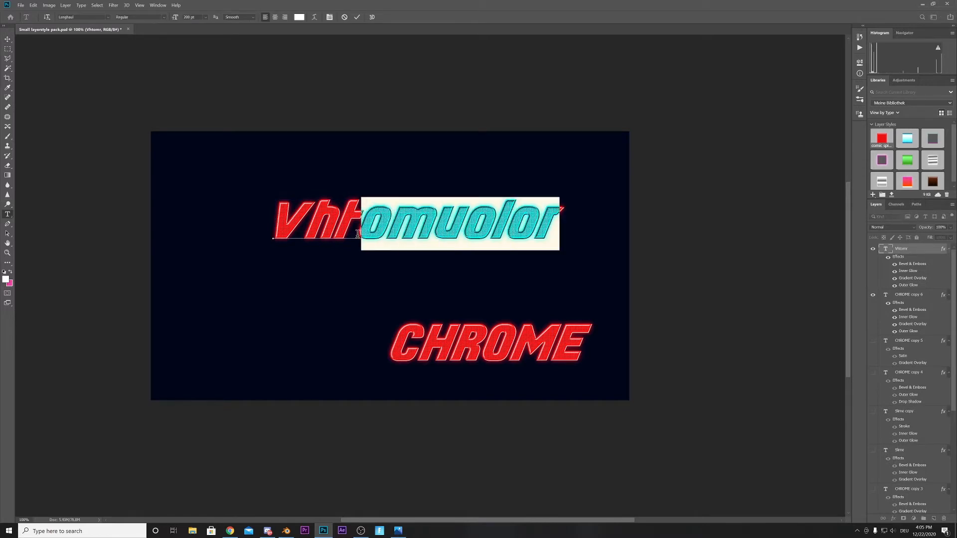
pyautogui.press('BackSpace')
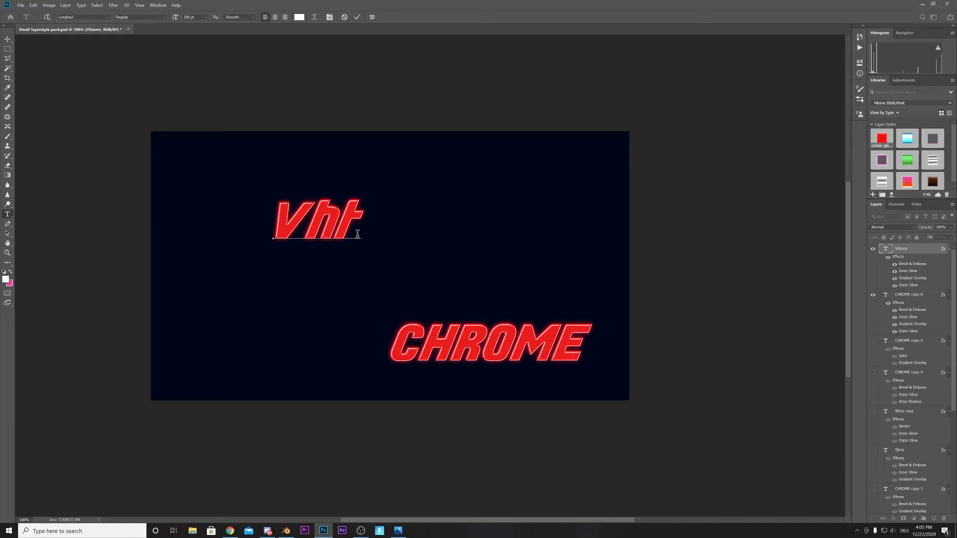
# - Move the Vht text toward the horizontal centre of the canvas and deselect it
pyautogui.click(8, 39)
pyautogui.moveTo(330, 232); pyautogui.dragTo(398, 231)
pyautogui.click(668, 257)
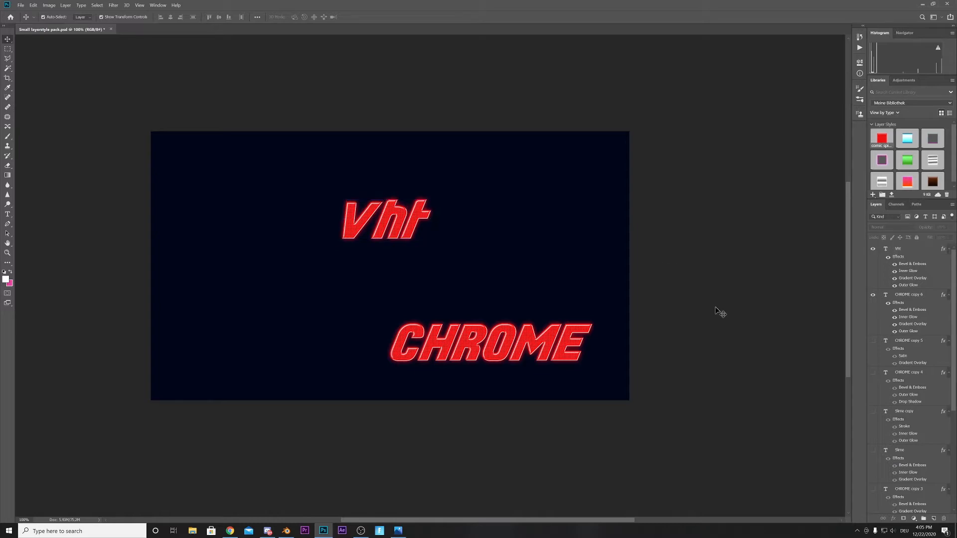
# - Review the available layer effects for the Vht text and remove its entire layer style
pyautogui.click(421, 236)
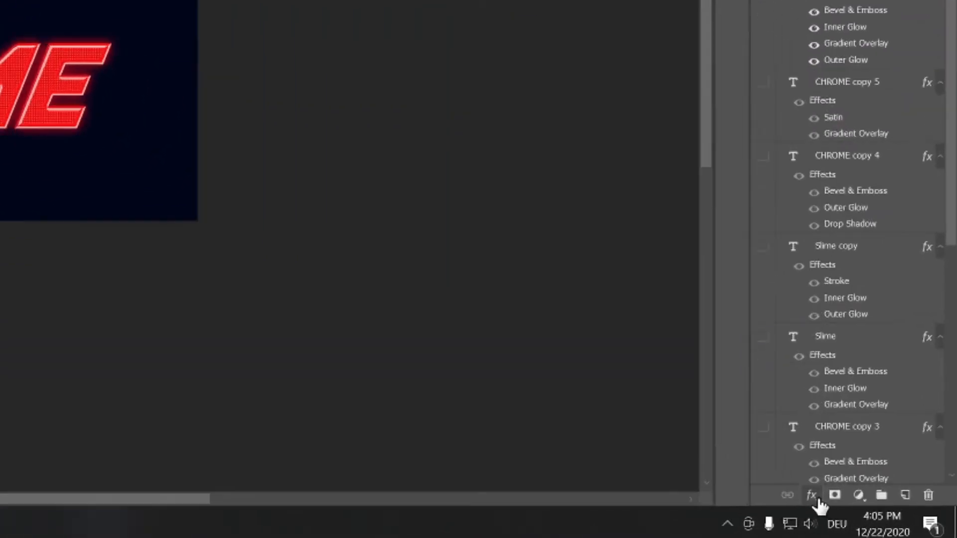
pyautogui.click(888, 517)
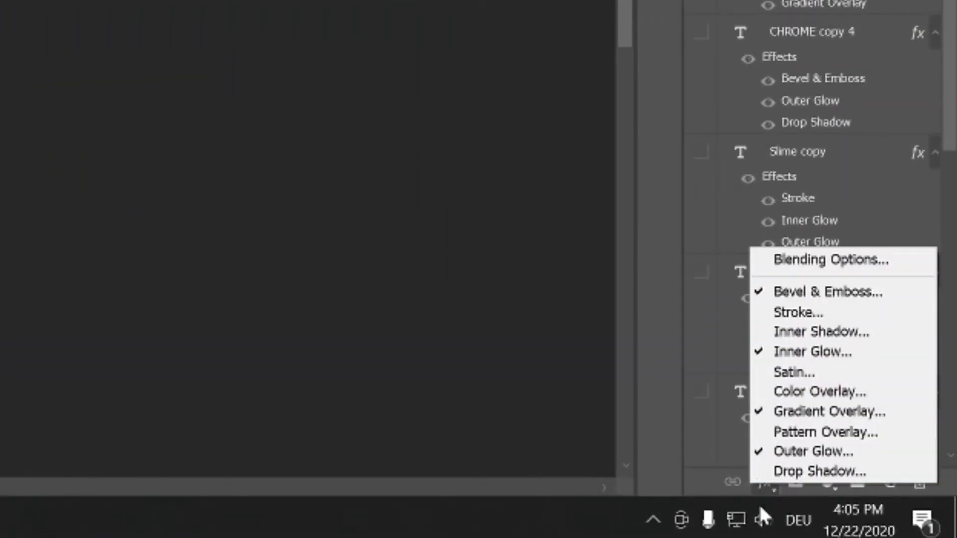
pyautogui.click(762, 488)
pyautogui.click(761, 480)
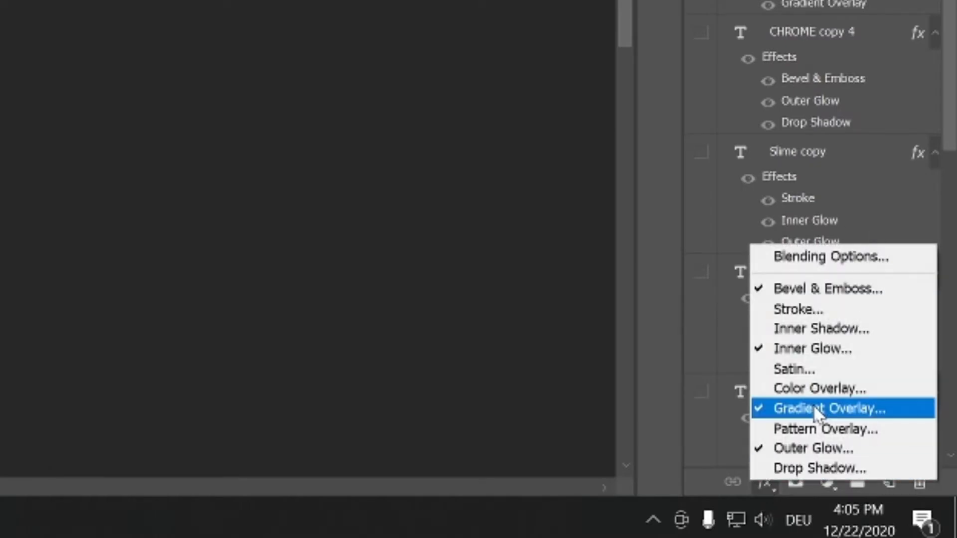
pyautogui.click(764, 481)
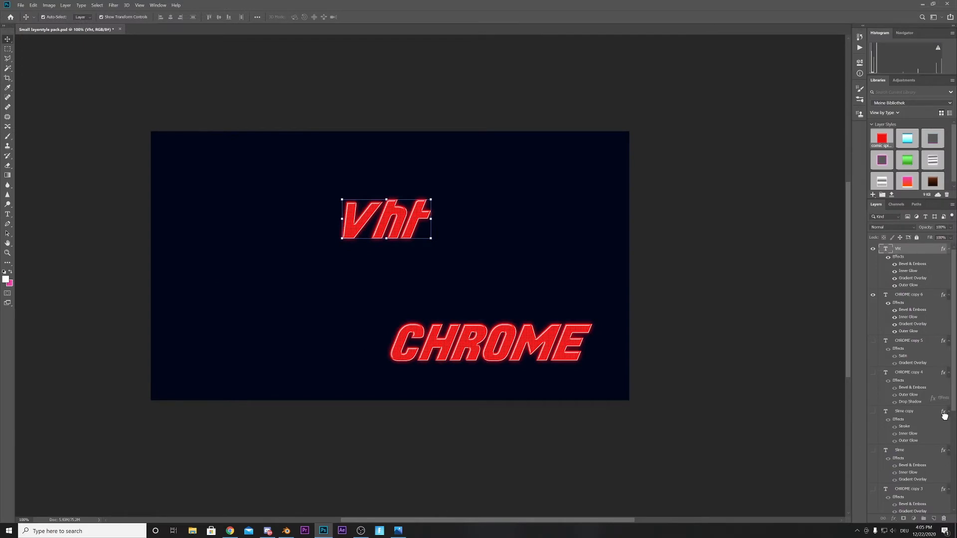
pyautogui.moveTo(945, 513); pyautogui.dragTo(945, 518)
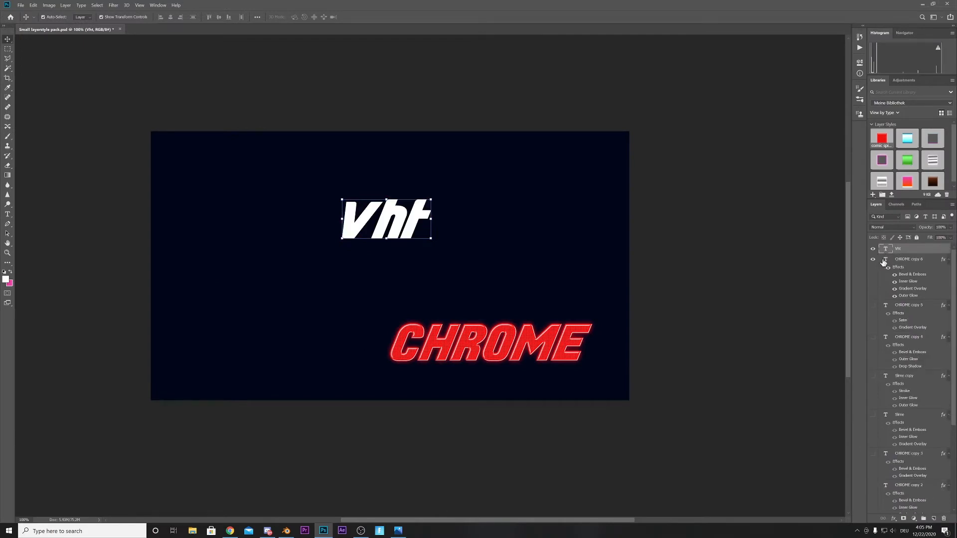
# - Open the Layer Style dialog for the Vht layer and place it clear of the text
pyautogui.click(893, 518)
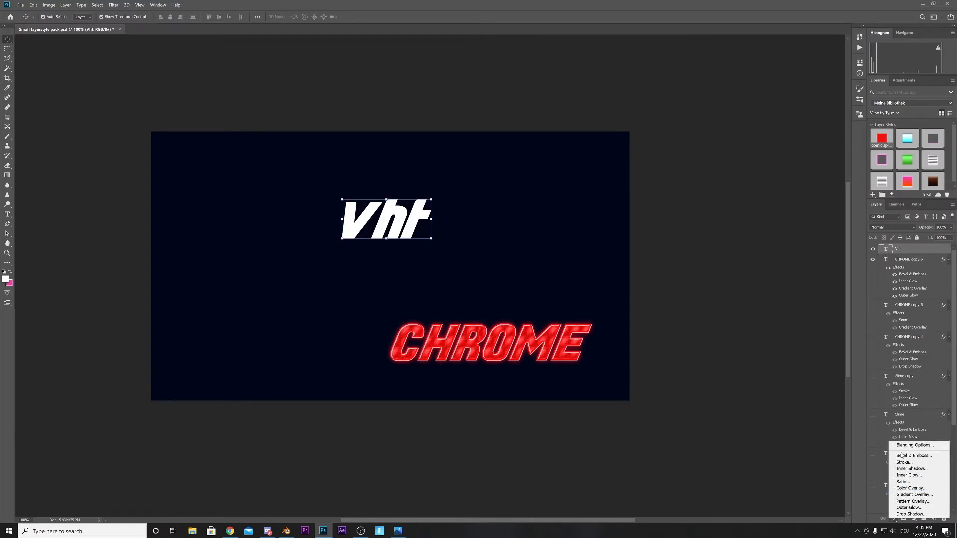
pyautogui.click(893, 521)
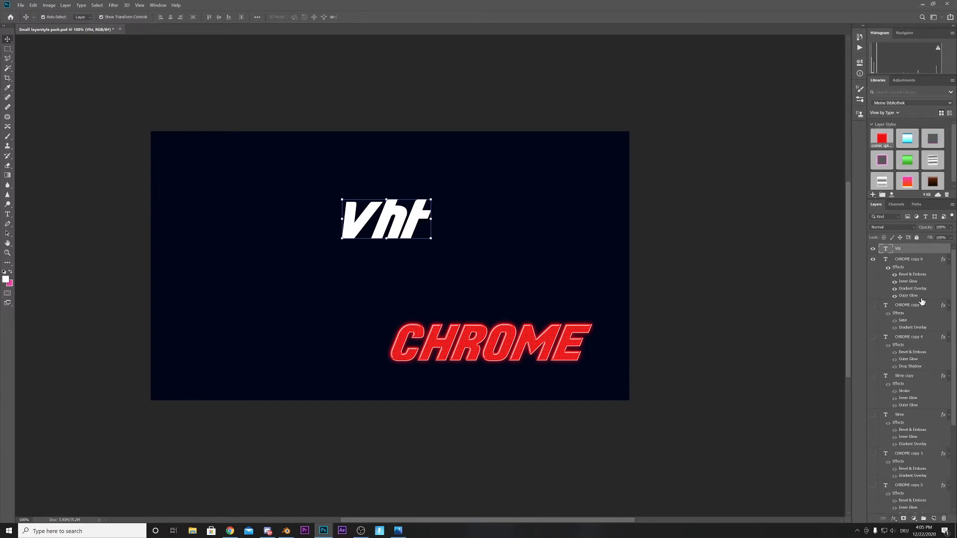
pyautogui.doubleClick(925, 250)
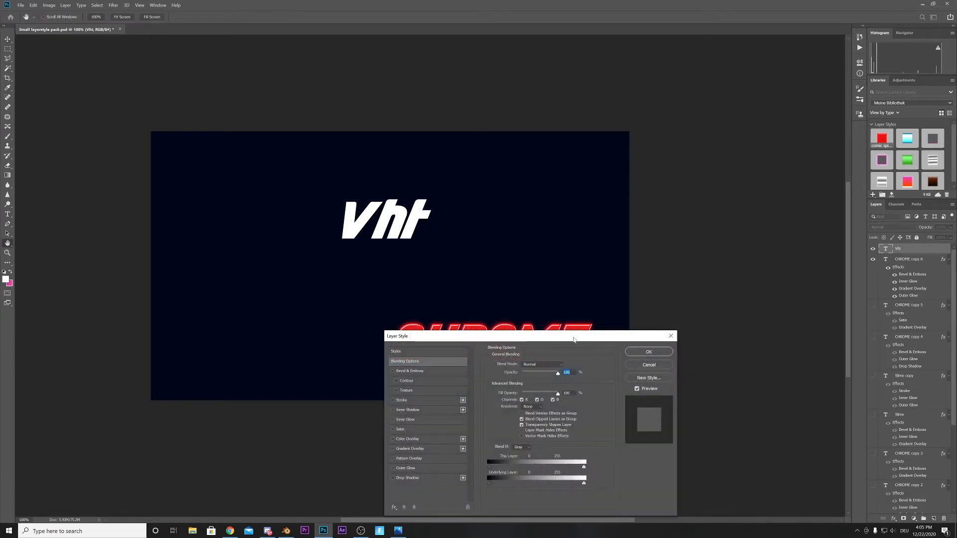
pyautogui.moveTo(729, 194); pyautogui.dragTo(729, 196)
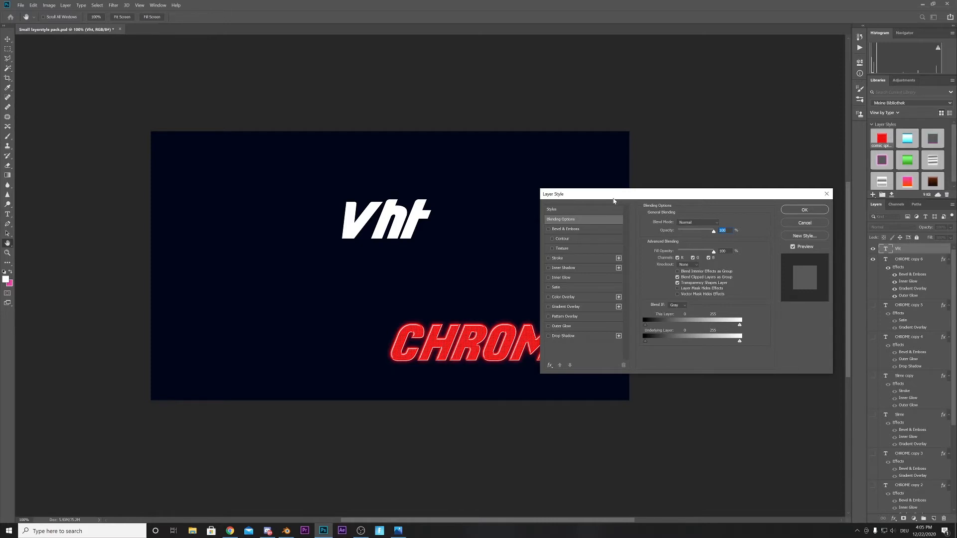
pyautogui.moveTo(604, 194); pyautogui.dragTo(608, 139)
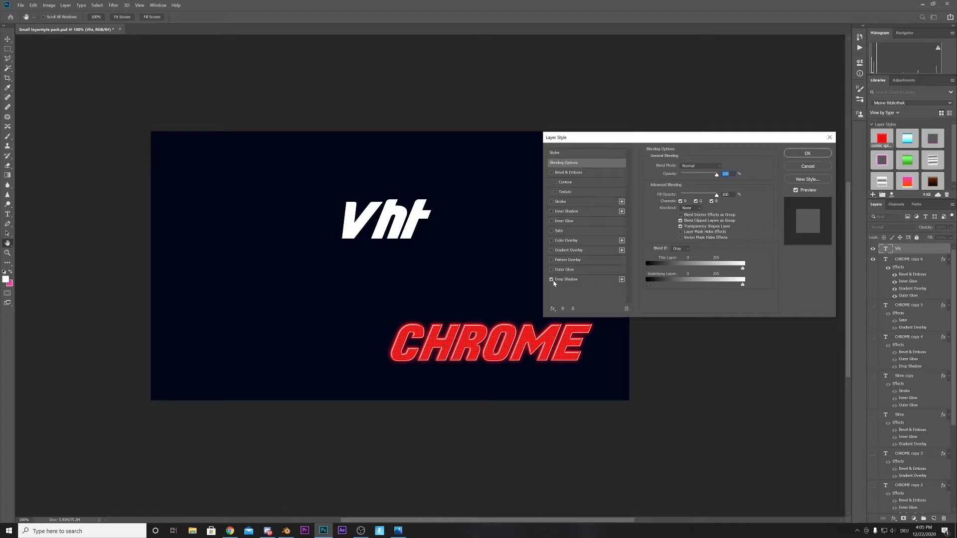
# - Try switching Gradient Overlay, Stroke, Bevel & Emboss and Pattern Overlay on and off for the Vht text
pyautogui.click(551, 250)
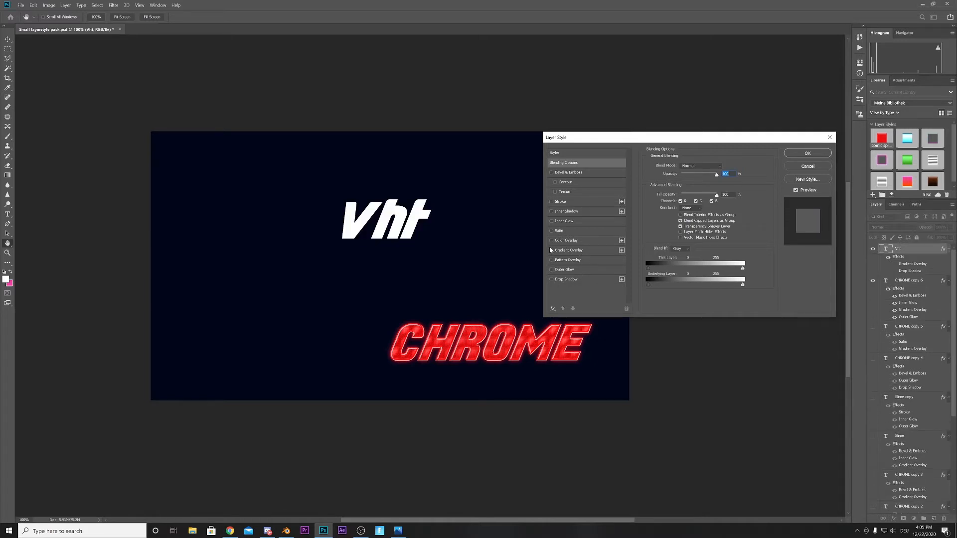
pyautogui.click(551, 202)
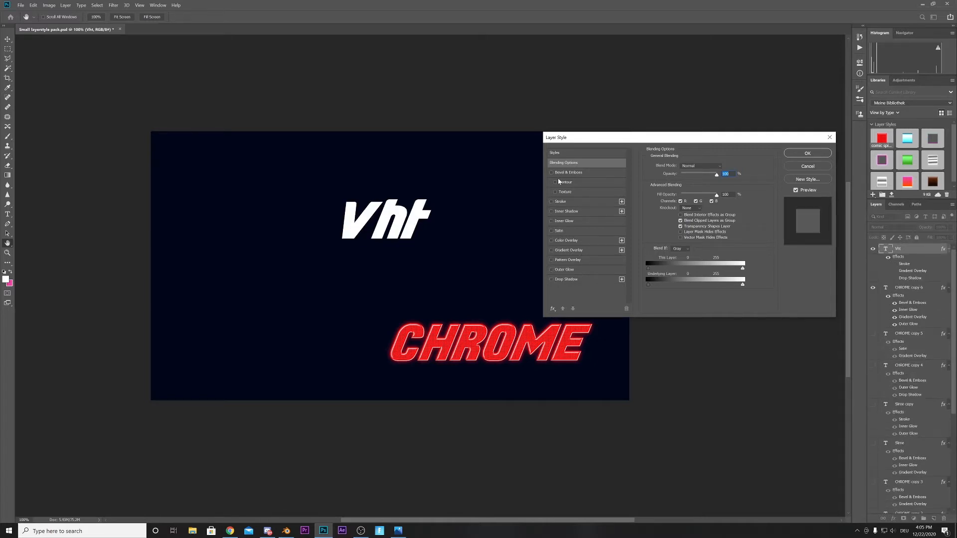
pyautogui.click(554, 174)
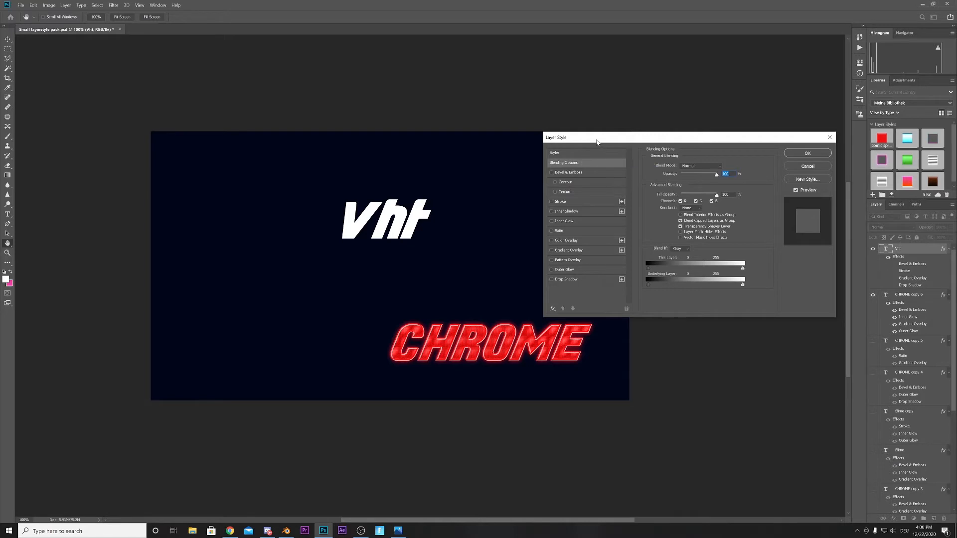
pyautogui.moveTo(597, 142); pyautogui.dragTo(410, 135)
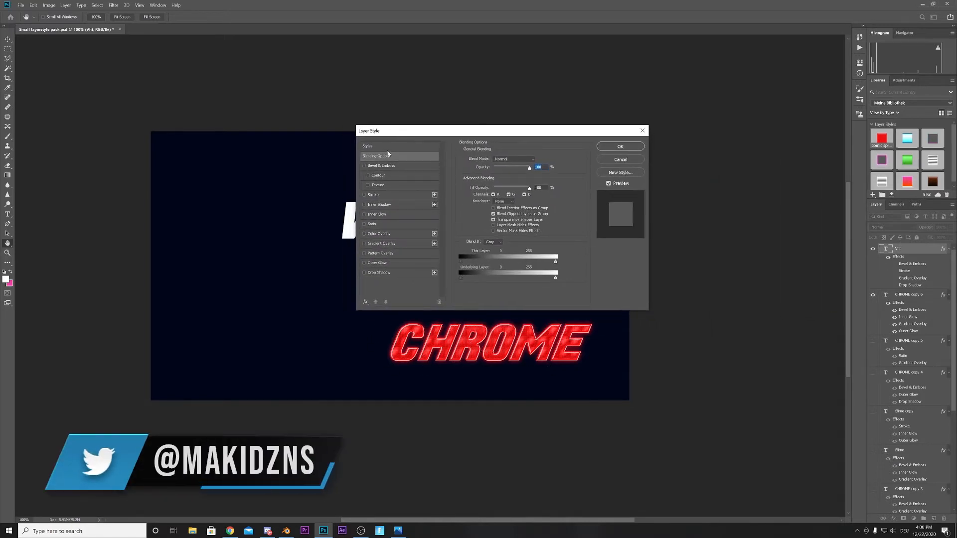
pyautogui.moveTo(387, 137); pyautogui.dragTo(506, 169)
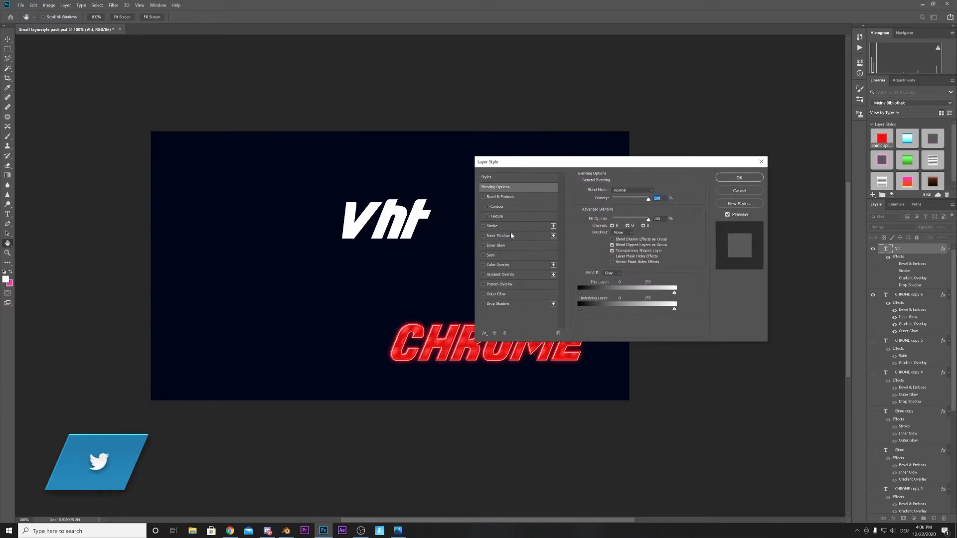
pyautogui.click(483, 285)
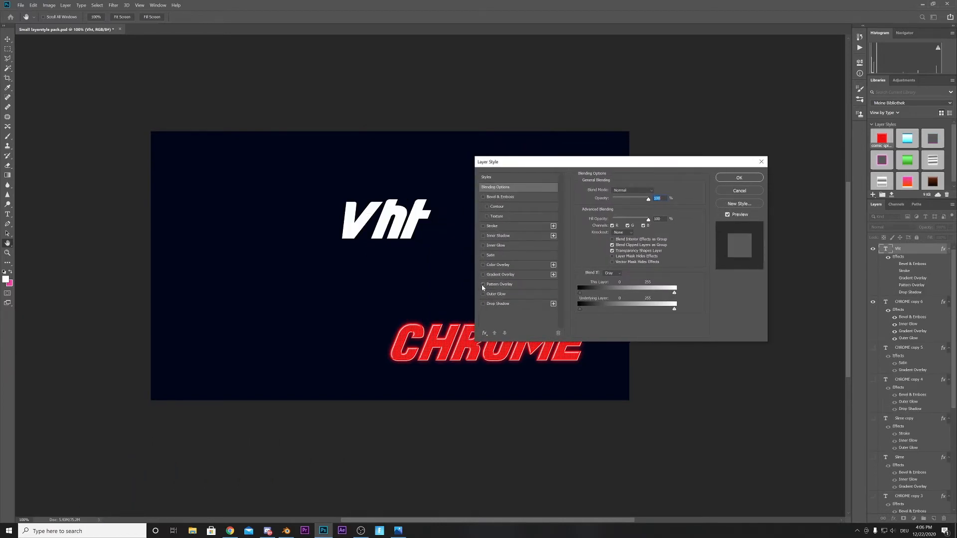
# - Enable Bevel & Emboss without Texture on the Vht text and keep the dialog clear of it
pyautogui.click(487, 217)
pyautogui.click(487, 217)
pyautogui.moveTo(516, 166); pyautogui.dragTo(566, 116)
pyautogui.moveTo(783, 118); pyautogui.dragTo(738, 124)
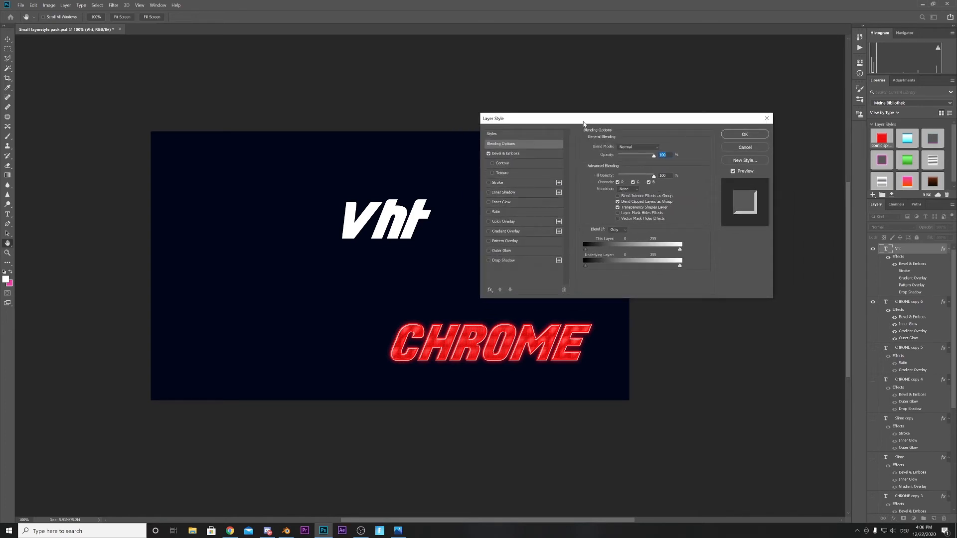
pyautogui.moveTo(585, 119); pyautogui.dragTo(605, 117)
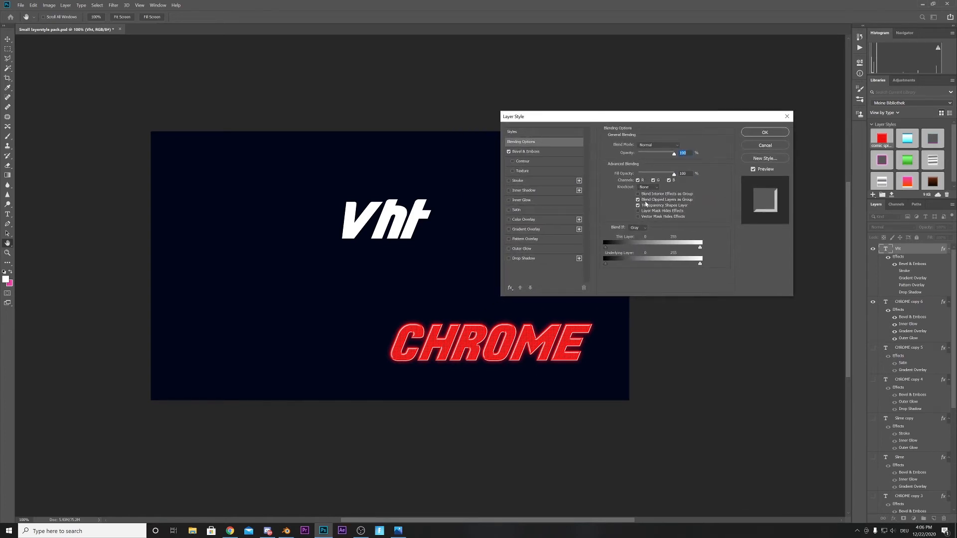
# - Apply a red linear Gradient Overlay to the Vht text and set its opacity to 77%
pyautogui.click(528, 230)
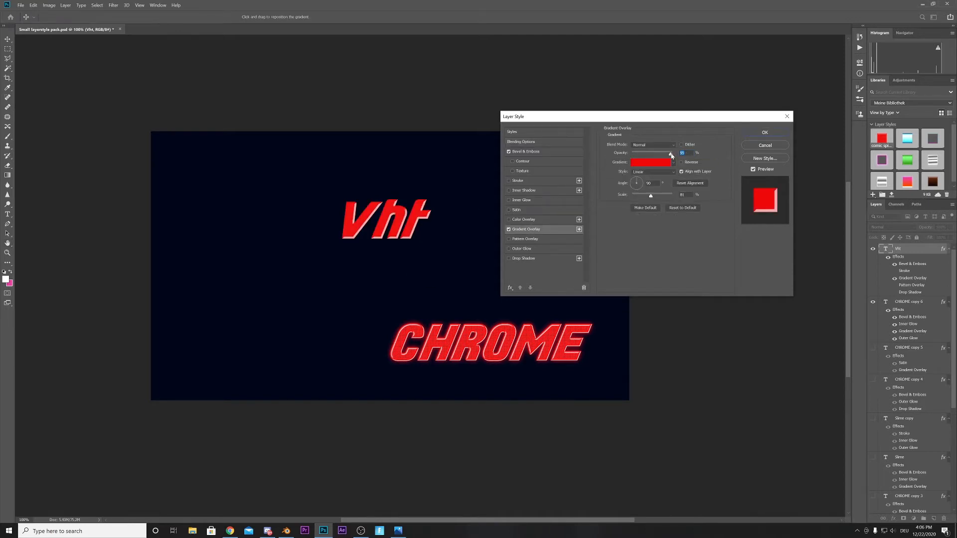
pyautogui.moveTo(671, 156)
pyautogui.mouseDown()
pyautogui.moveTo(634, 153)
pyautogui.moveTo(671, 153)
pyautogui.moveTo(617, 162)
pyautogui.moveTo(663, 154)
pyautogui.mouseUp()
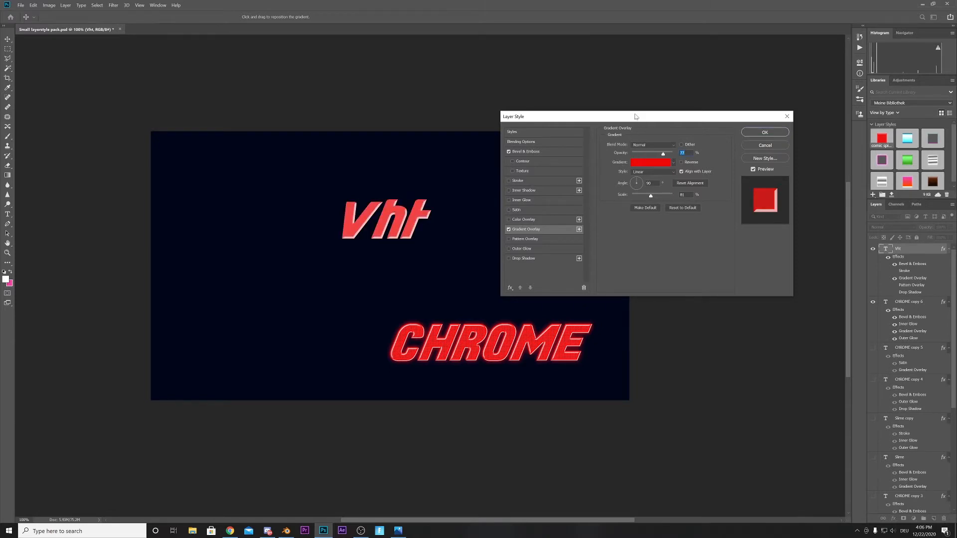
pyautogui.moveTo(635, 117); pyautogui.dragTo(660, 119)
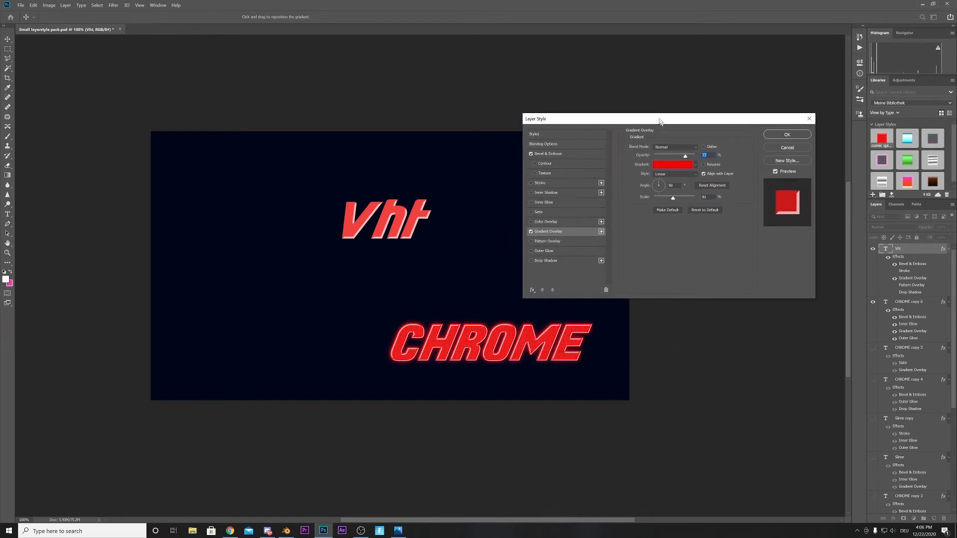
# - Set the Gradient Overlay opacity to 100% and load the Foreground to Transparent preset in the gradient editor
pyautogui.moveTo(682, 155); pyautogui.dragTo(705, 157)
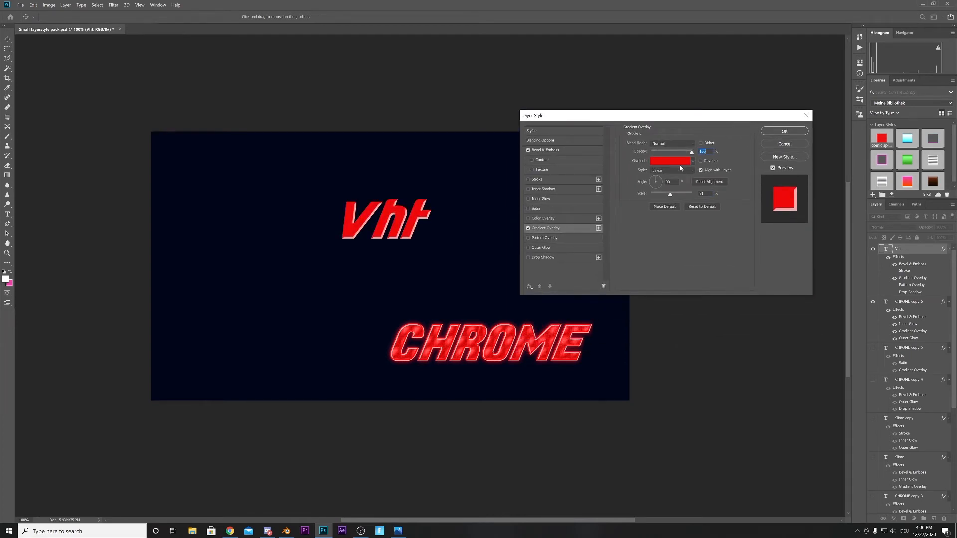
pyautogui.click(663, 165)
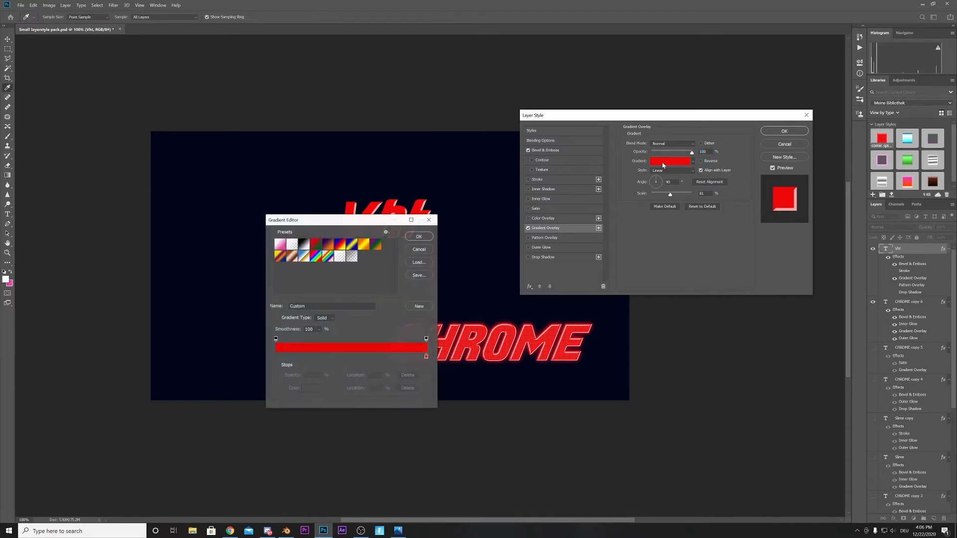
pyautogui.moveTo(356, 225); pyautogui.dragTo(569, 174)
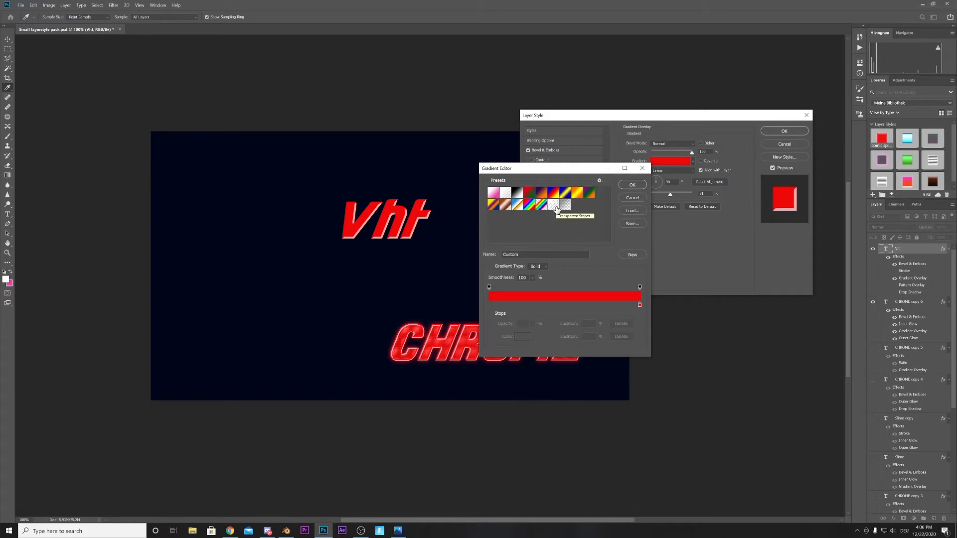
pyautogui.moveTo(519, 169); pyautogui.dragTo(633, 175)
pyautogui.click(617, 200)
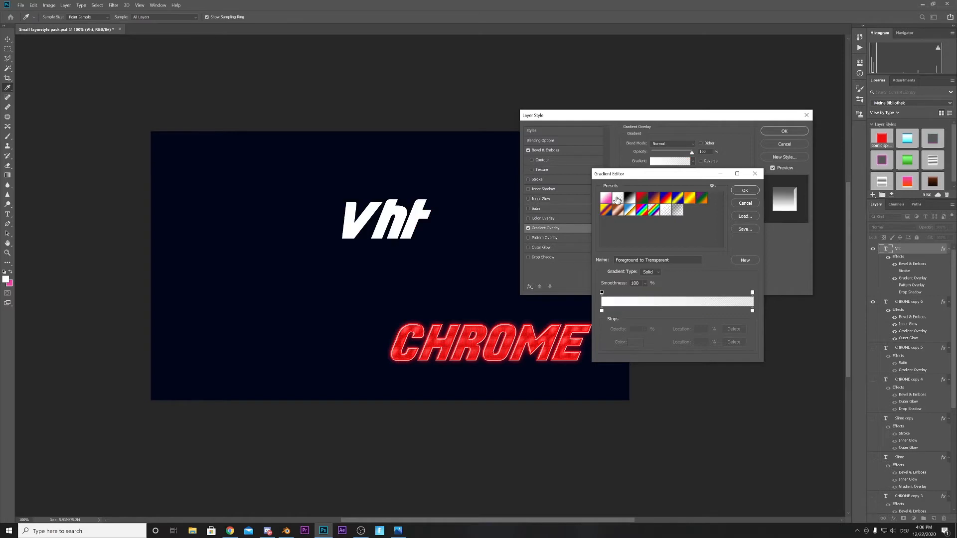
# - Set the gradient's starting colour stop to dark red ca0c0c
pyautogui.click(602, 312)
pyautogui.click(636, 342)
pyautogui.write('000000')
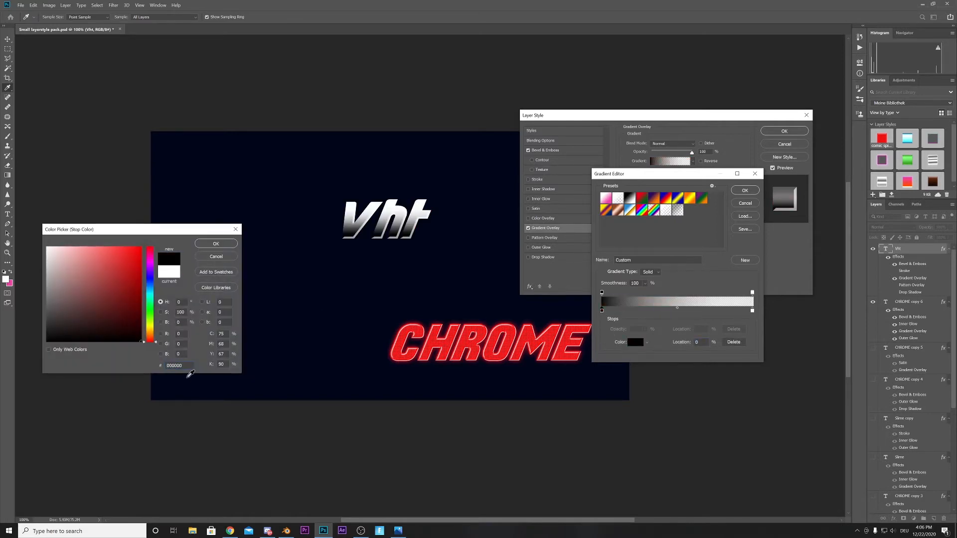
pyautogui.click(136, 265)
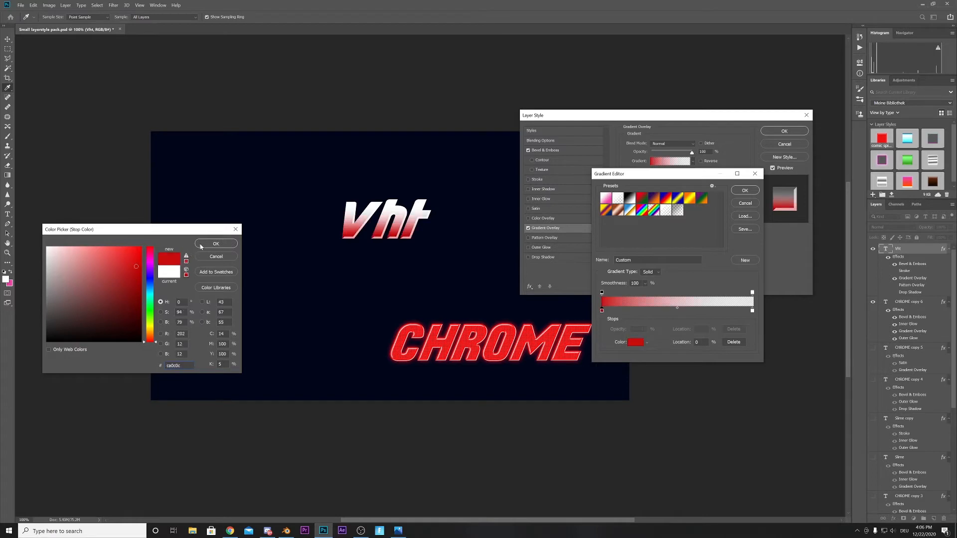
pyautogui.click(201, 246)
# - Raise the opacity stop at the end of the gradient to 100%
pyautogui.moveTo(640, 179); pyautogui.dragTo(526, 130)
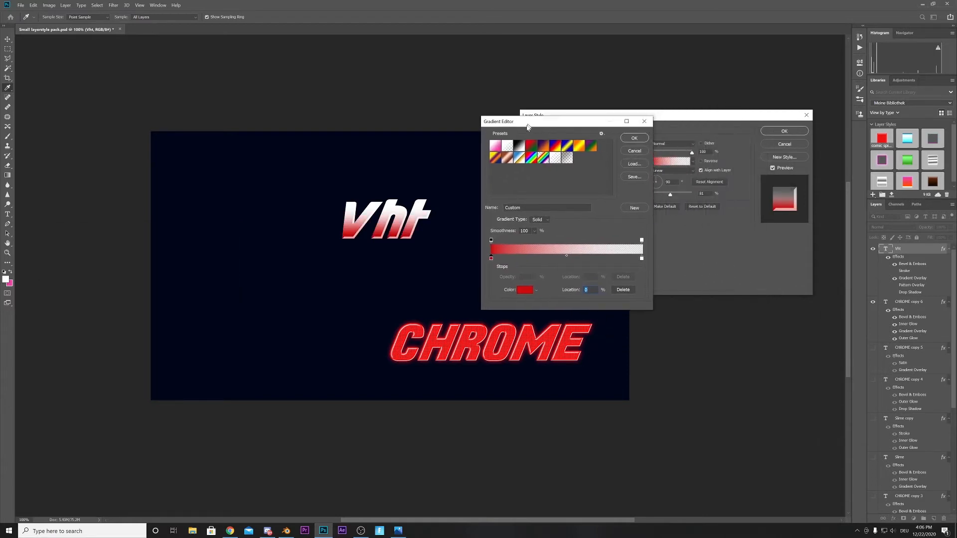
pyautogui.click(639, 263)
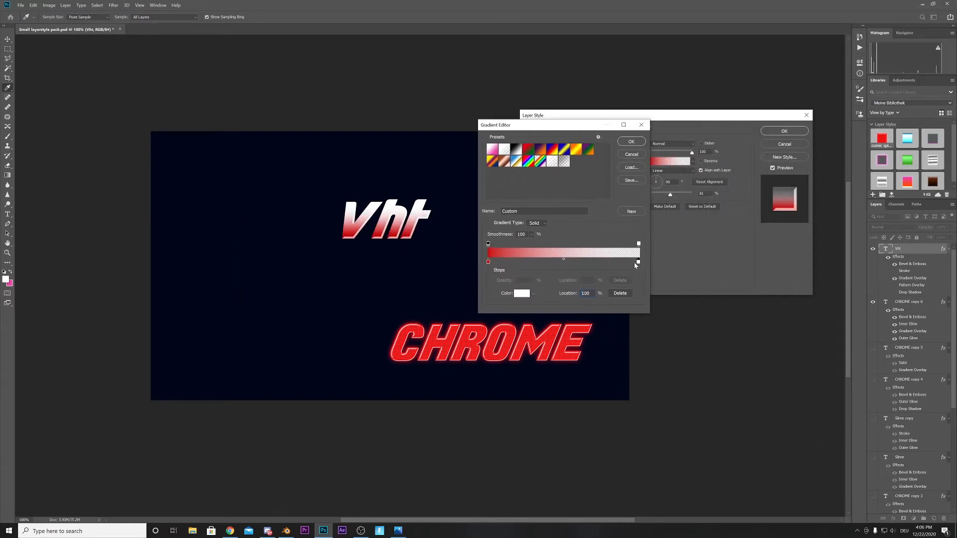
pyautogui.click(640, 262)
pyautogui.moveTo(572, 132); pyautogui.dragTo(632, 137)
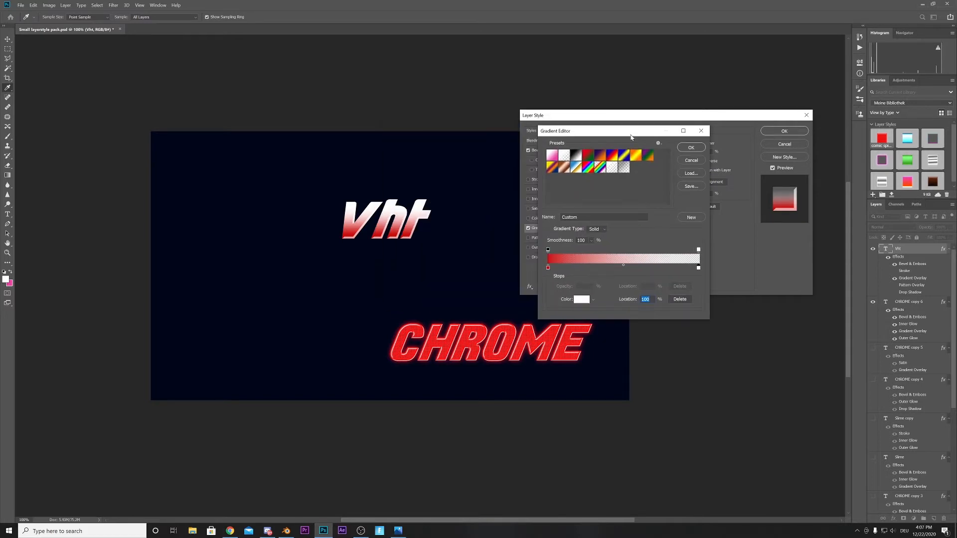
pyautogui.click(549, 268)
pyautogui.click(698, 249)
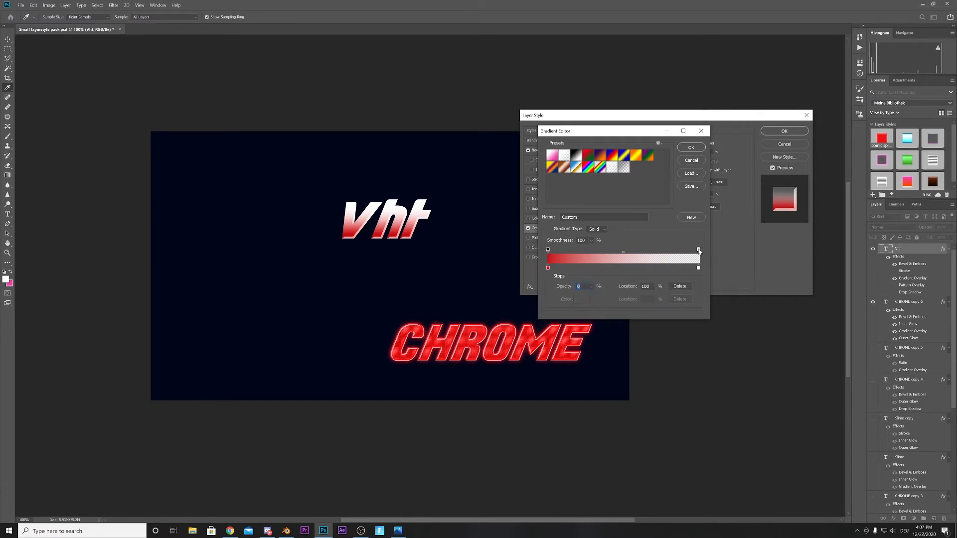
pyautogui.click(697, 269)
pyautogui.click(699, 250)
pyautogui.write('100')
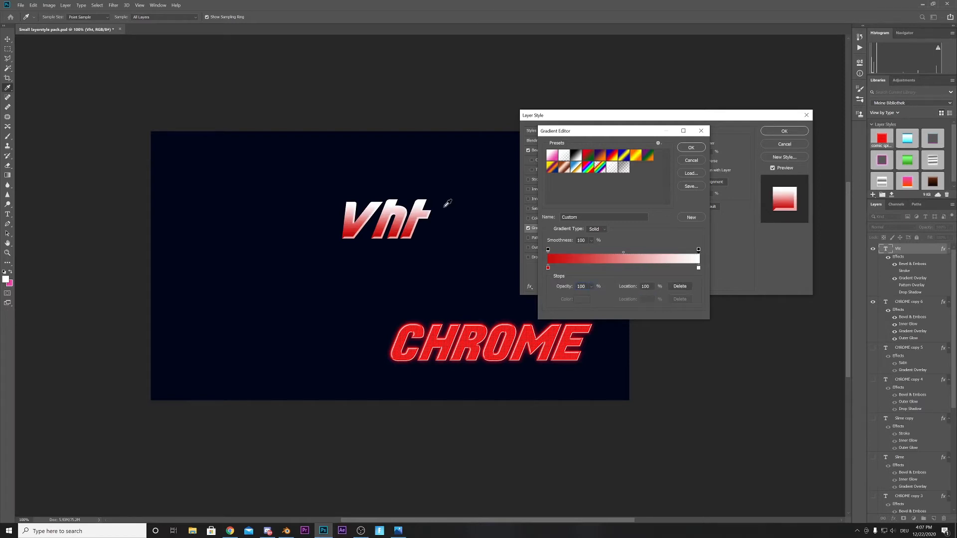
# - Change the gradient's white end colour stop to a bright green
pyautogui.moveTo(701, 268); pyautogui.dragTo(699, 269)
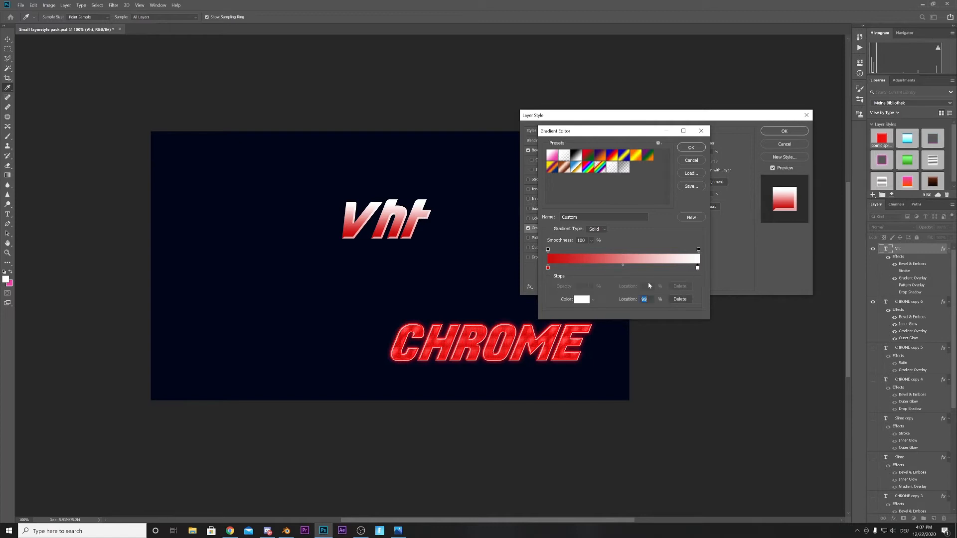
pyautogui.click(580, 302)
pyautogui.moveTo(114, 297); pyautogui.dragTo(141, 313)
pyautogui.click(150, 304)
pyautogui.moveTo(128, 272); pyautogui.dragTo(130, 263)
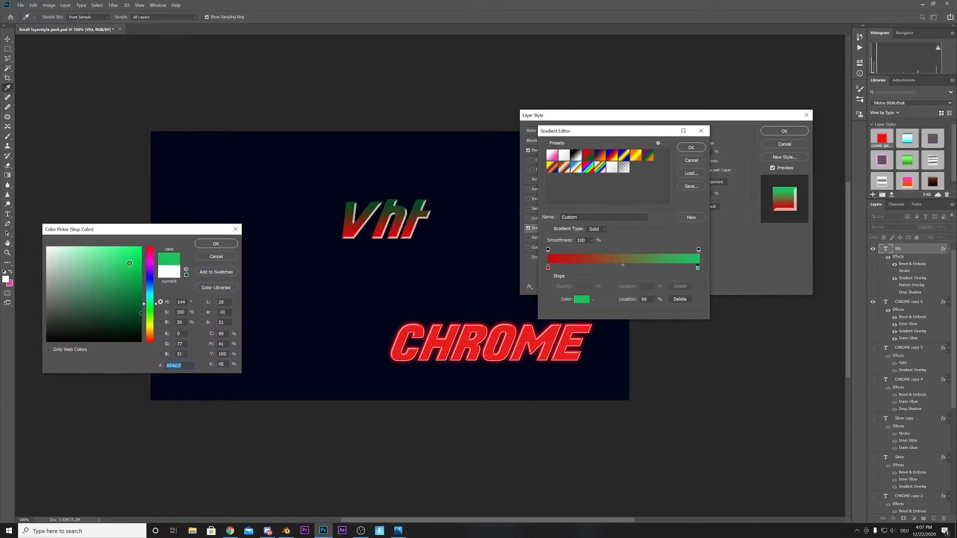
pyautogui.click(216, 244)
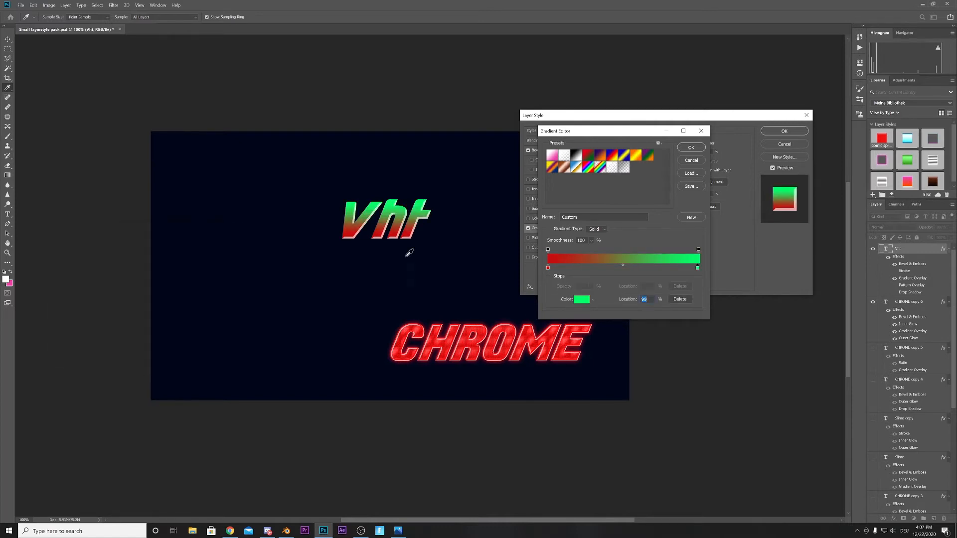
# - Try lowering the end opacity stop to 0% and 36%, and bring it back to 100%
pyautogui.click(699, 250)
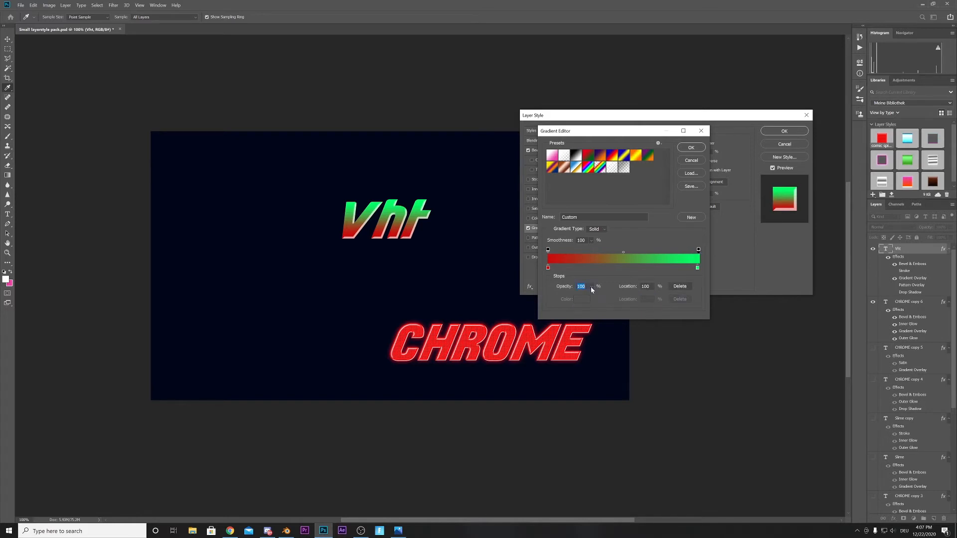
pyautogui.moveTo(605, 298); pyautogui.dragTo(561, 299)
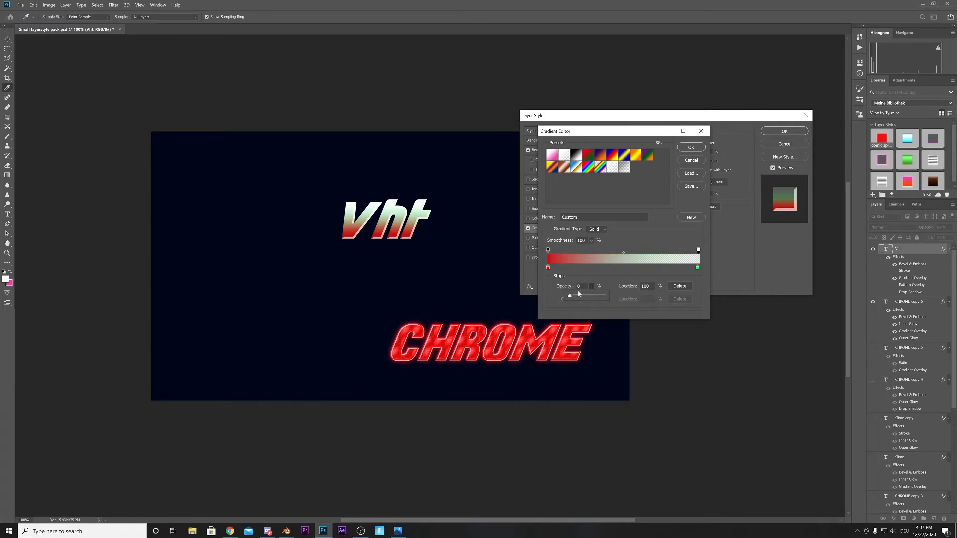
pyautogui.click(583, 297)
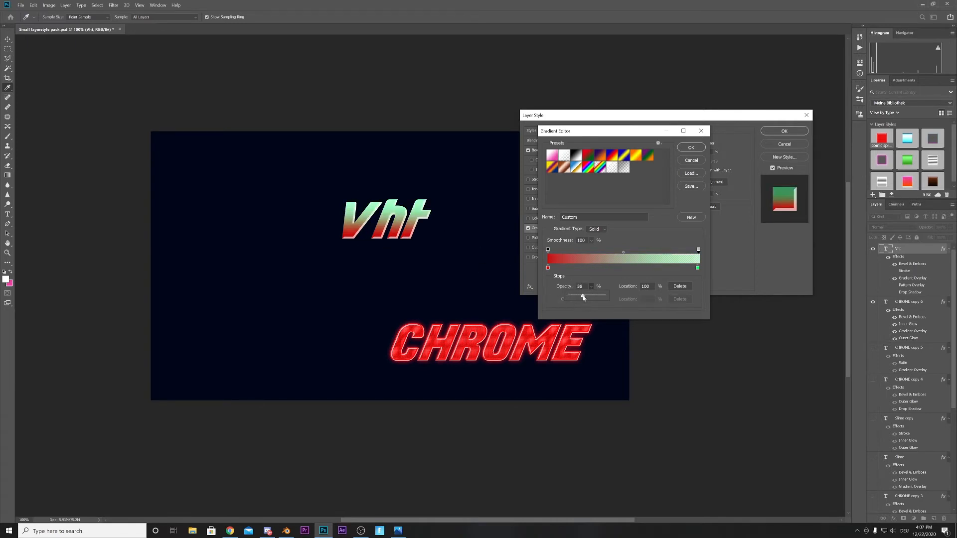
pyautogui.moveTo(583, 297); pyautogui.dragTo(607, 298)
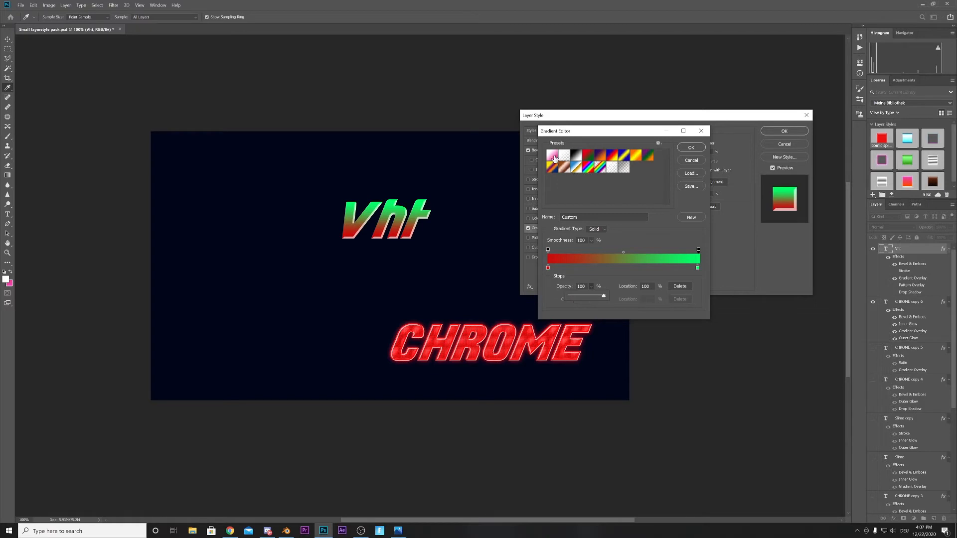
# - Put the green stop at location 100% and add a red colour stop at location 50%
pyautogui.moveTo(607, 133); pyautogui.dragTo(700, 183)
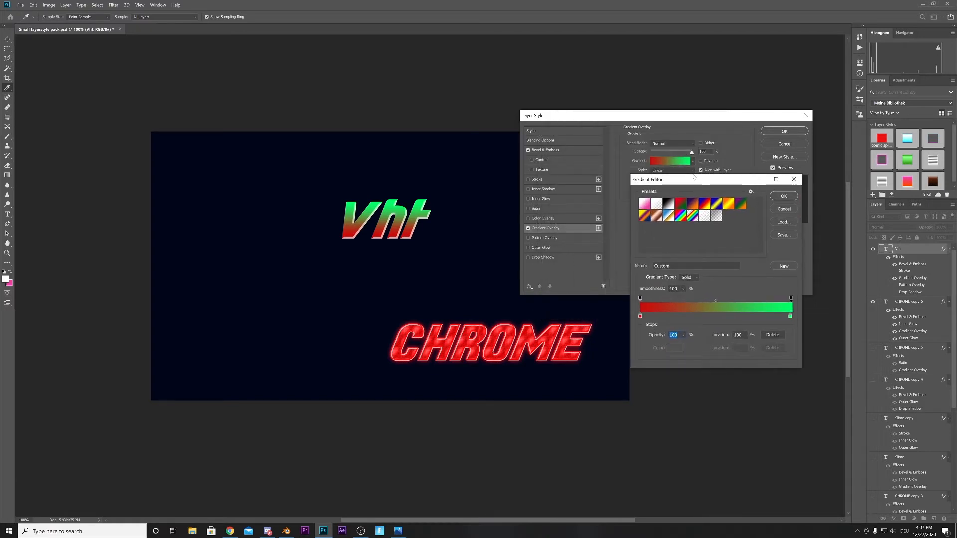
pyautogui.moveTo(704, 177); pyautogui.dragTo(723, 147)
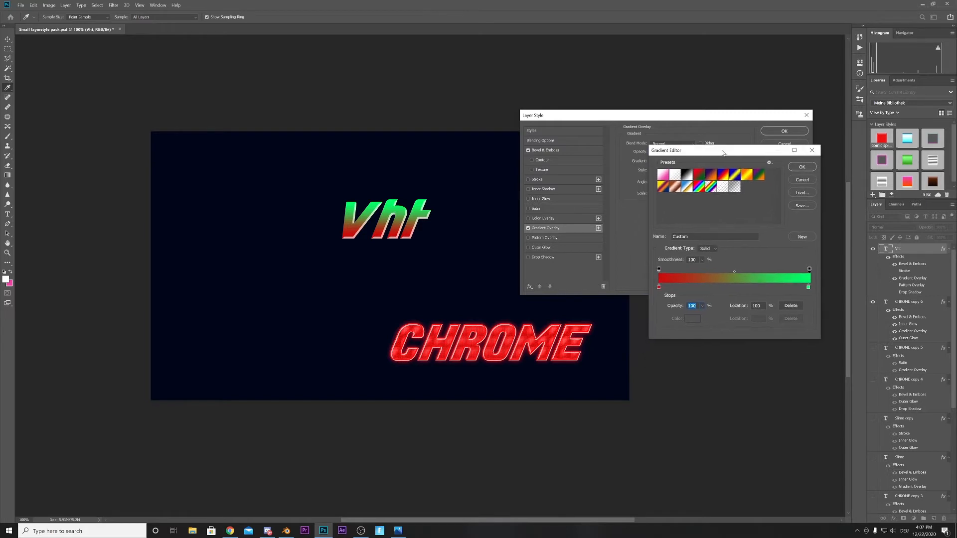
pyautogui.click(809, 288)
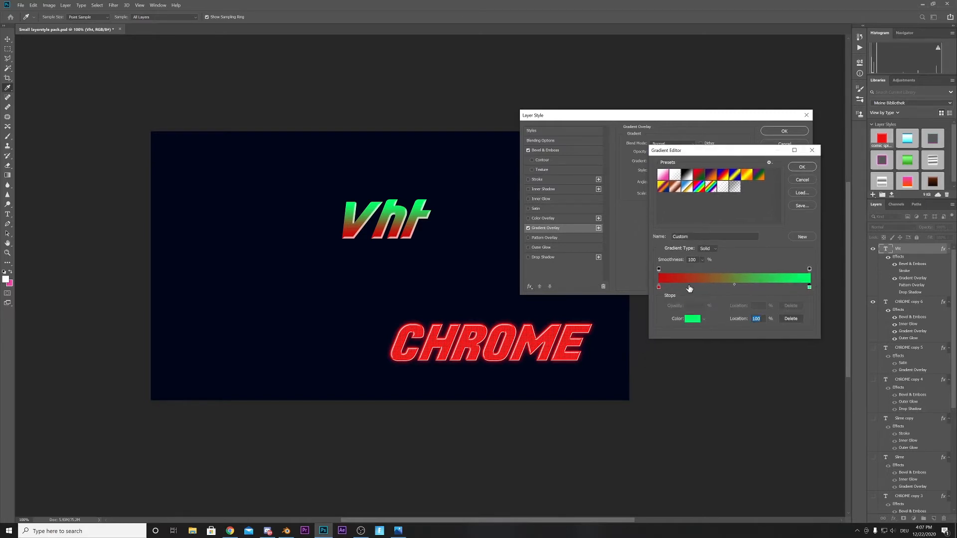
pyautogui.click(660, 287)
pyautogui.moveTo(701, 287); pyautogui.dragTo(726, 290)
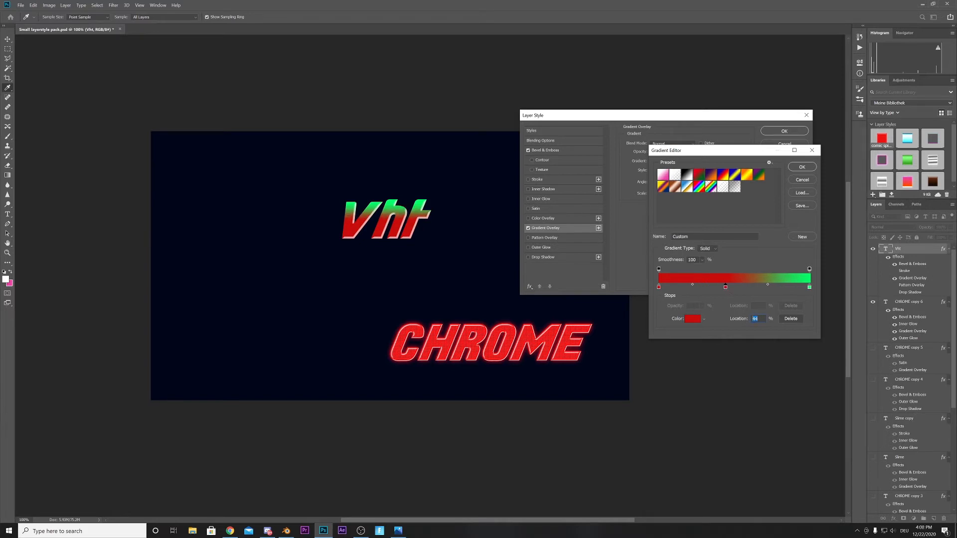
pyautogui.write('50')
# - Set the colour of the gradient's middle stop to cyan 00d8ff
pyautogui.click(693, 320)
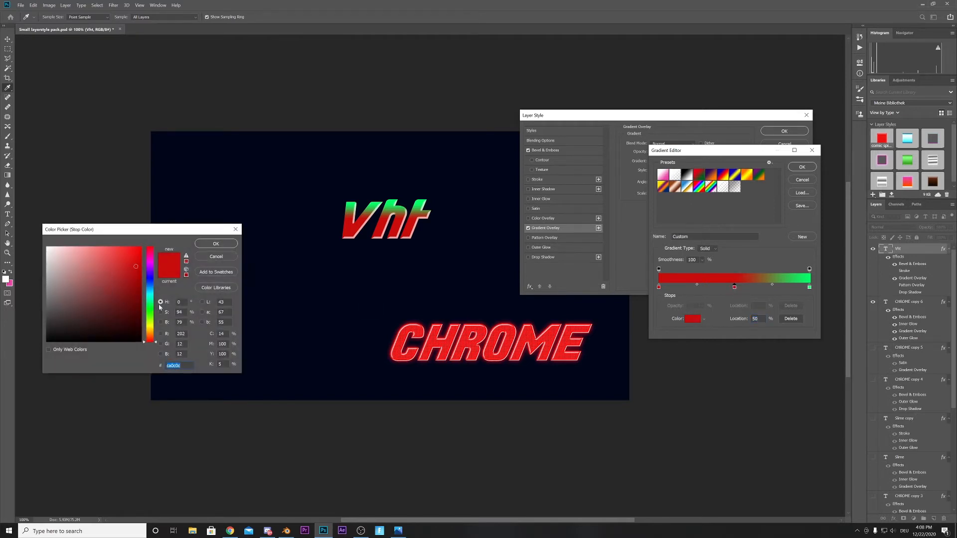
pyautogui.write('00d8ff')
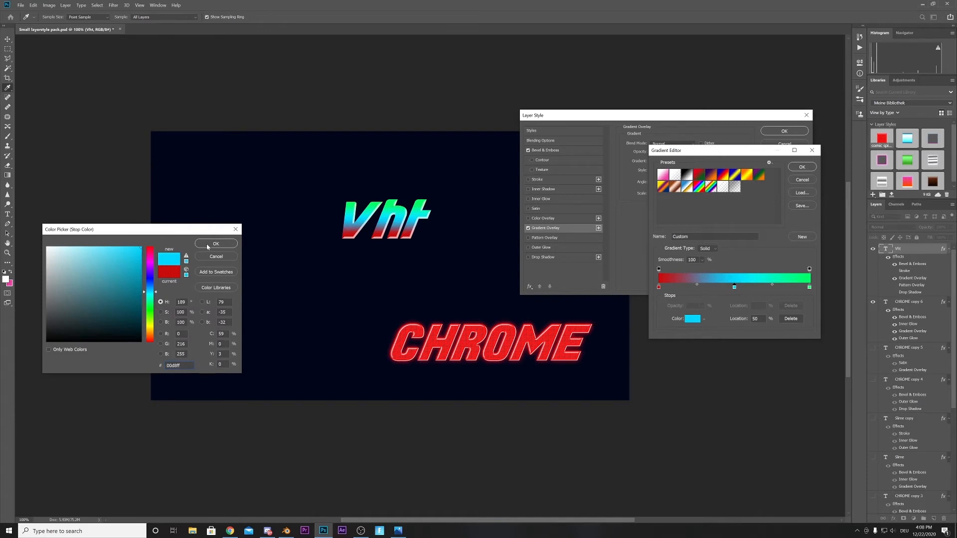
pyautogui.press('Return')
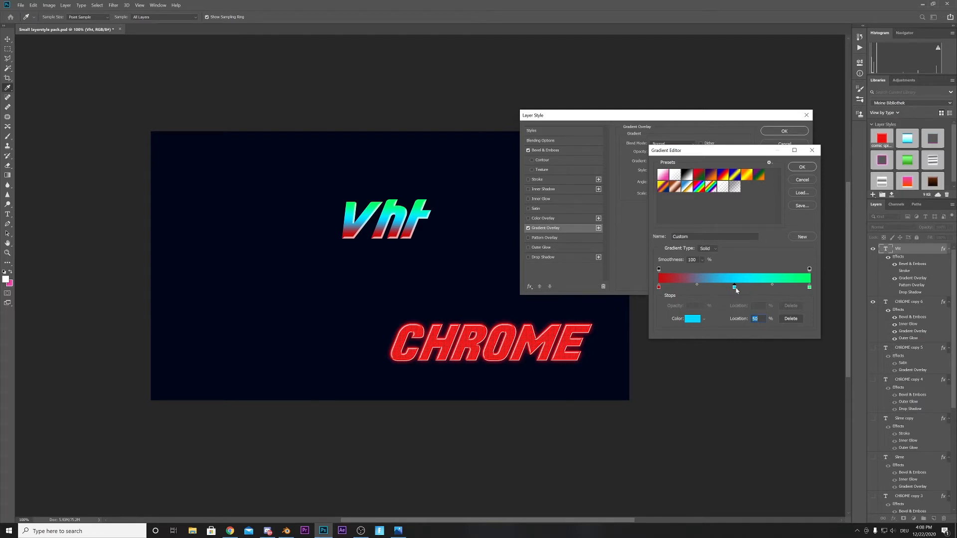
# - Delete the cyan and green colour stops and accept the solid red gradient
pyautogui.click(792, 319)
pyautogui.click(809, 287)
pyautogui.click(791, 319)
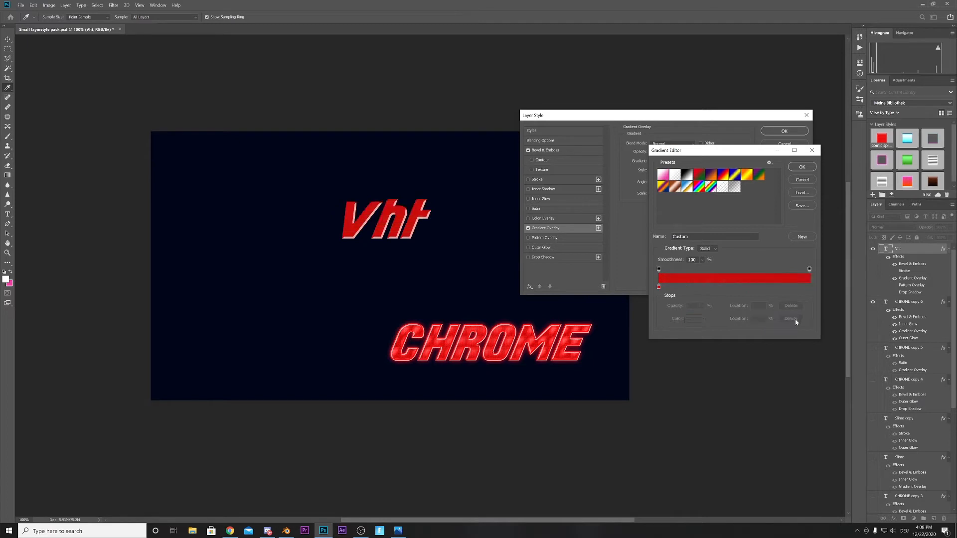
pyautogui.moveTo(707, 150); pyautogui.dragTo(665, 167)
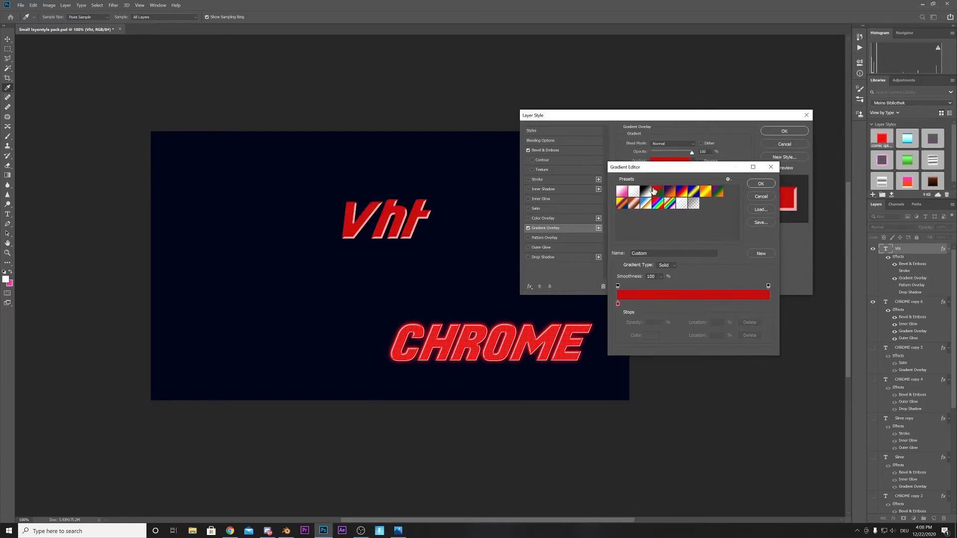
pyautogui.click(760, 183)
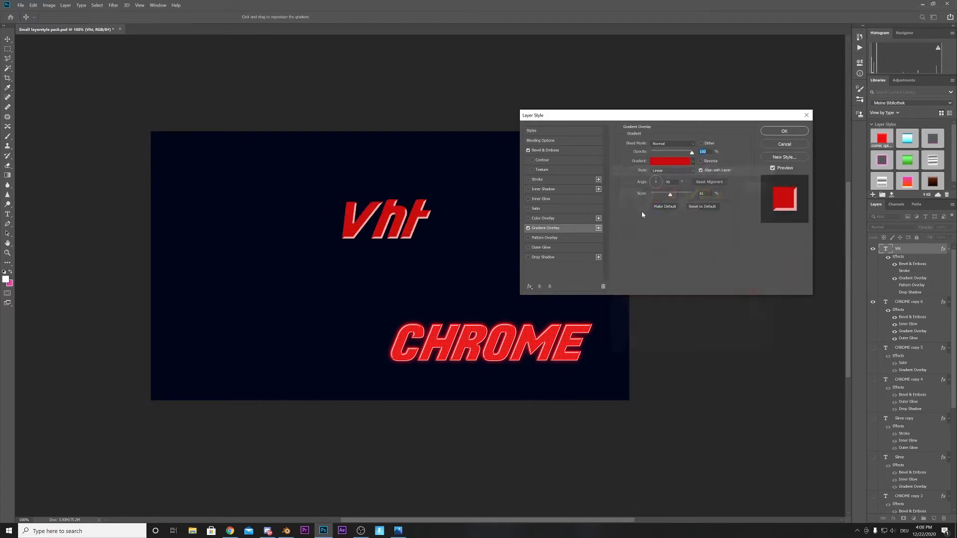
# - Disable Bevel & Emboss on the Vht text and set the gradient's remaining colour stop to ff0000
pyautogui.click(528, 151)
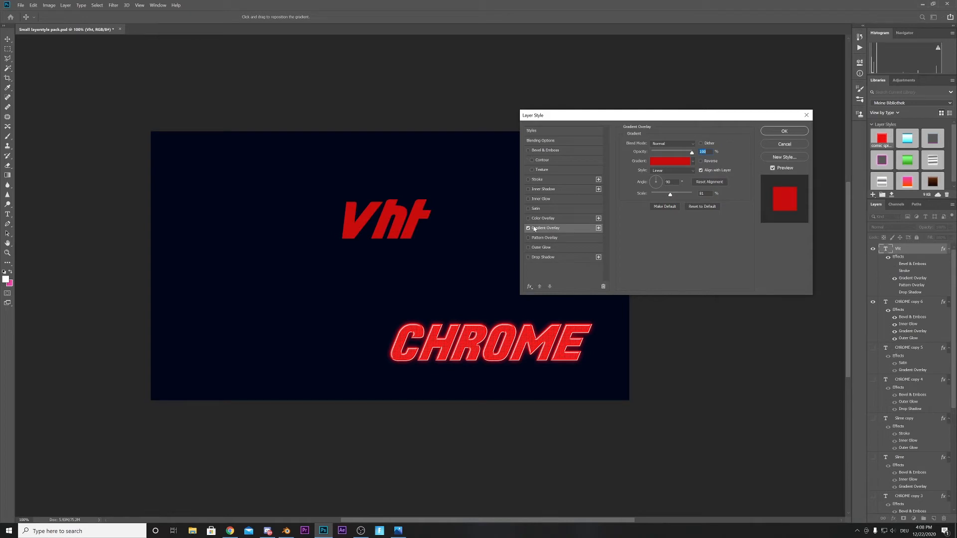
pyautogui.click(671, 162)
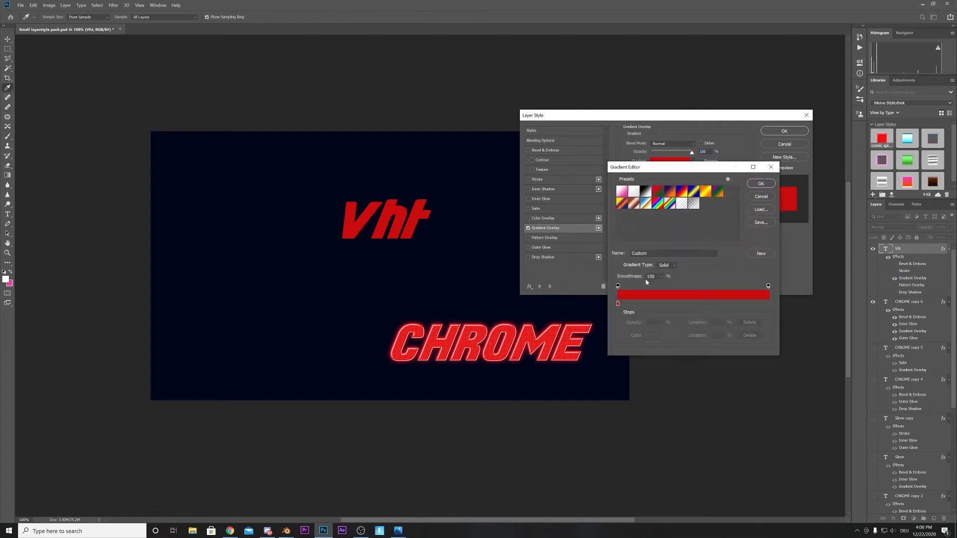
pyautogui.click(619, 303)
pyautogui.click(651, 336)
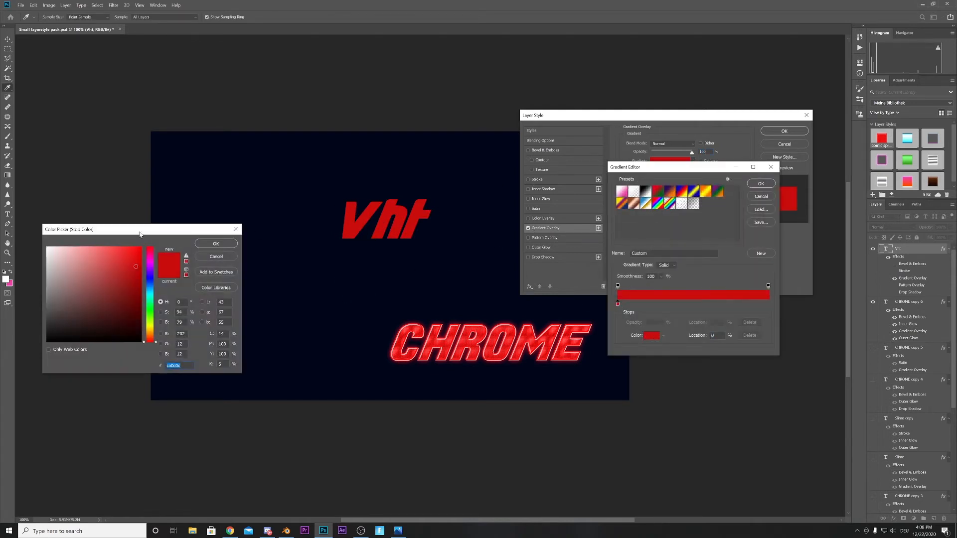
pyautogui.write('ff0000')
pyautogui.click(216, 243)
pyautogui.click(762, 184)
pyautogui.moveTo(570, 116); pyautogui.dragTo(603, 131)
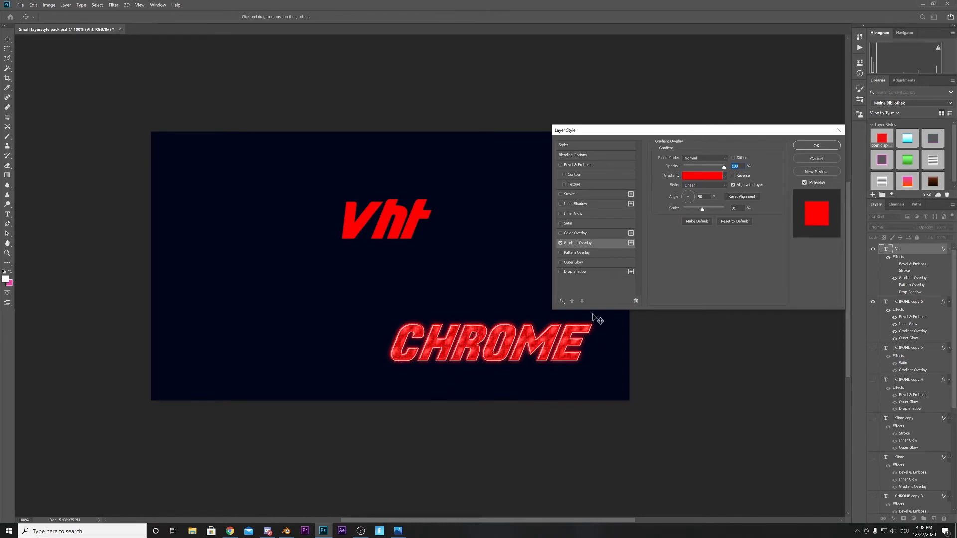
# - Compare Outer Glow and Drop Shadow on the Vht text, leaving only Outer Glow enabled alongside Gradient Overlay
pyautogui.click(576, 264)
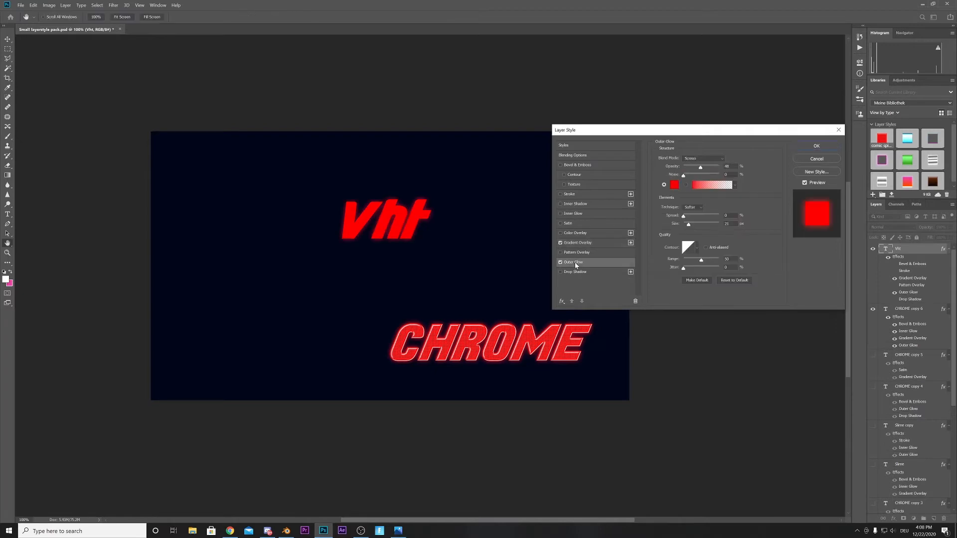
pyautogui.click(561, 262)
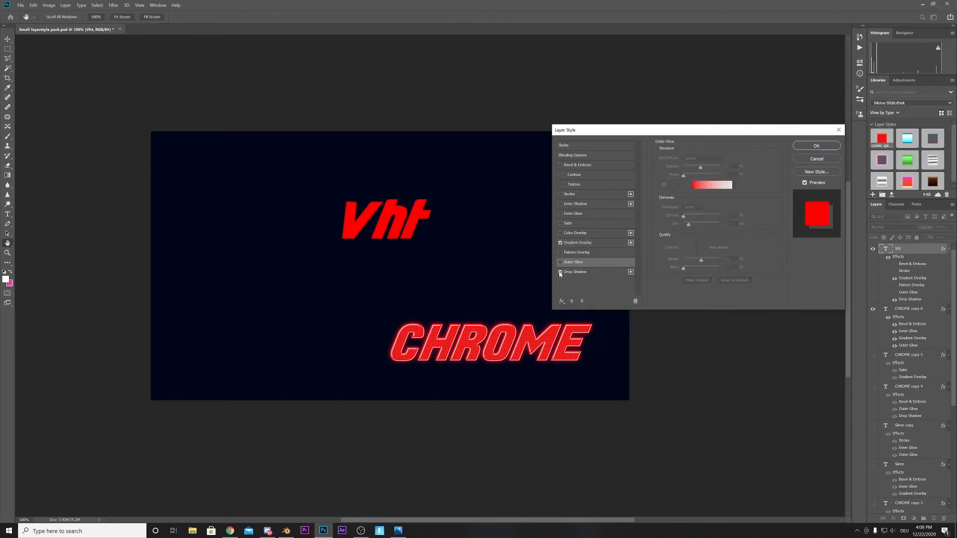
pyautogui.click(560, 272)
pyautogui.click(560, 272)
pyautogui.click(560, 262)
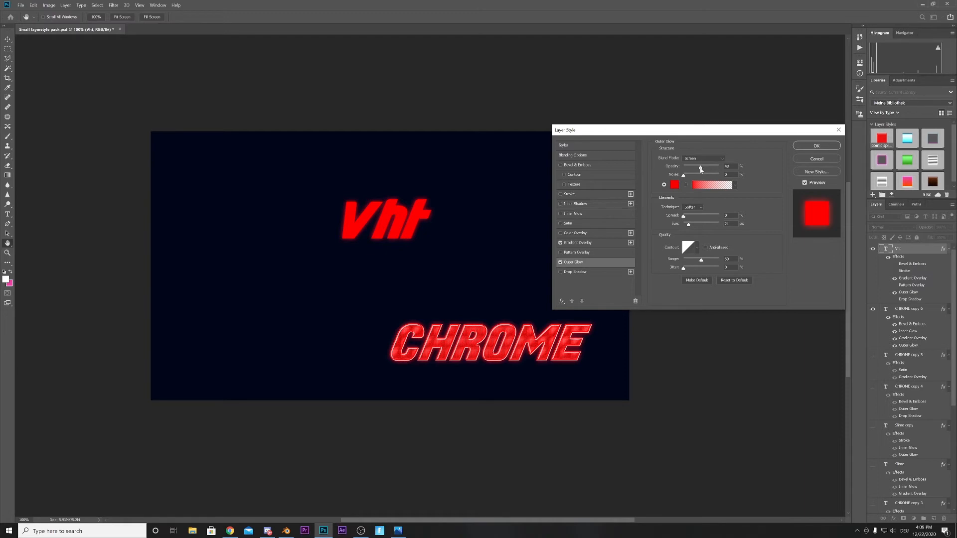
# - Try a 100% Outer Glow spread with sizes down to 0 and 6 px on the Vht text, plus a Stroke effect
pyautogui.moveTo(690, 225)
pyautogui.mouseDown()
pyautogui.moveTo(714, 225)
pyautogui.moveTo(693, 226)
pyautogui.mouseUp()
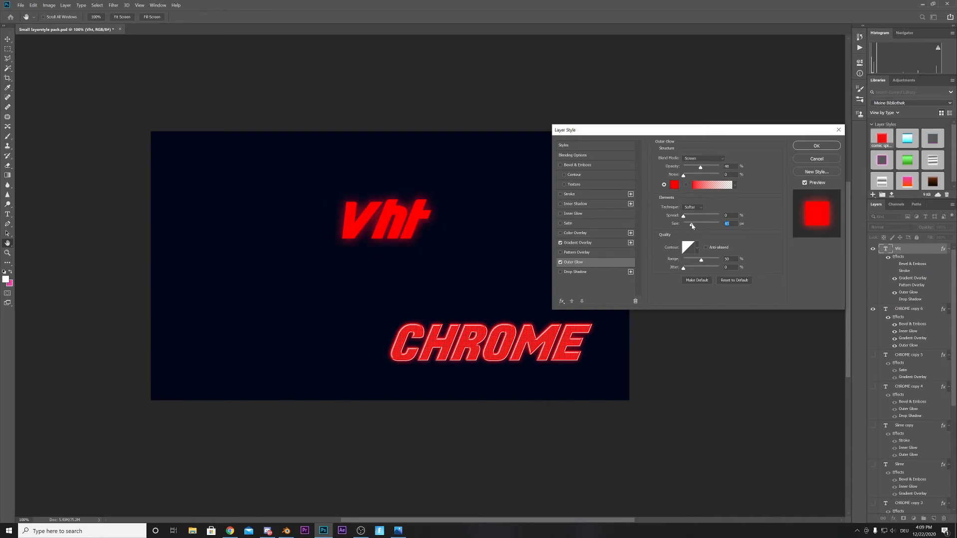
pyautogui.moveTo(685, 218); pyautogui.dragTo(733, 221)
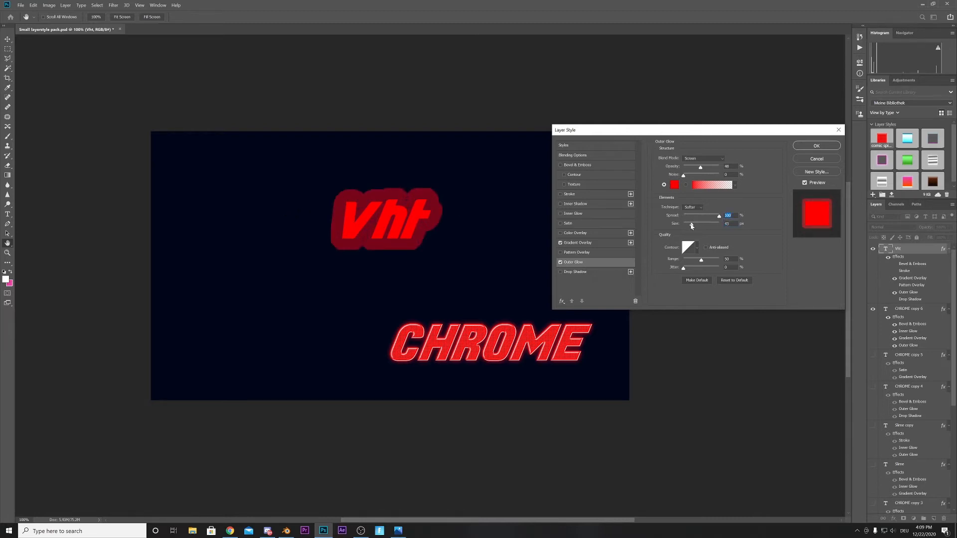
pyautogui.moveTo(691, 224); pyautogui.dragTo(331, 203)
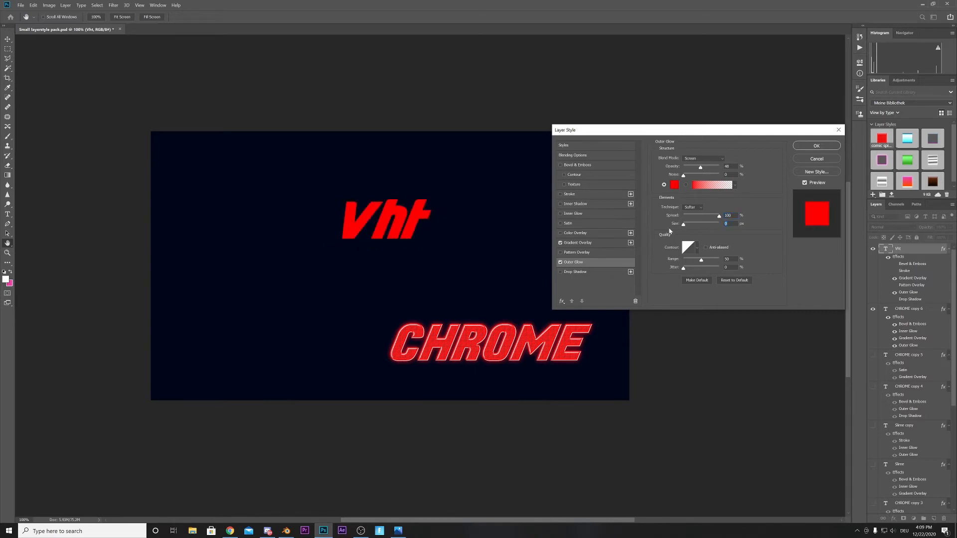
pyautogui.moveTo(683, 226); pyautogui.dragTo(686, 226)
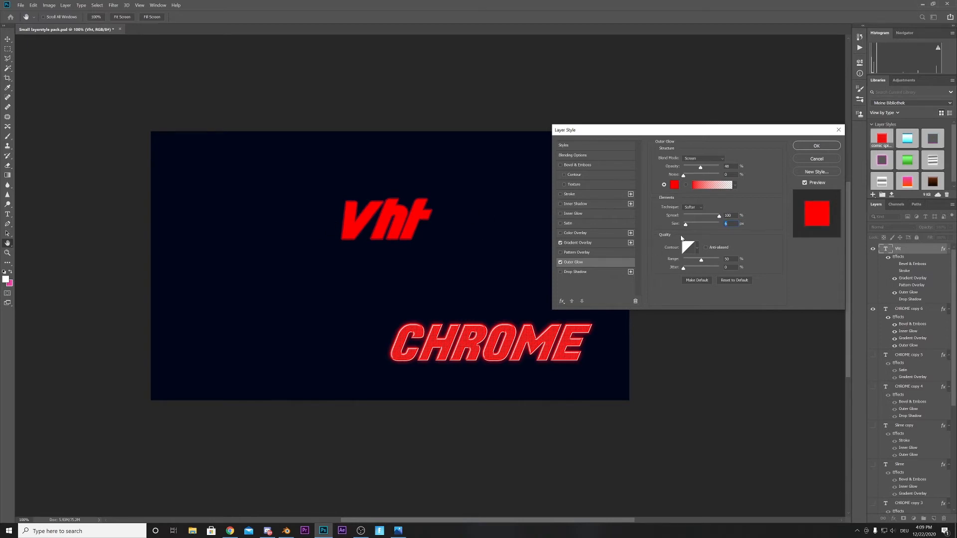
pyautogui.click(570, 195)
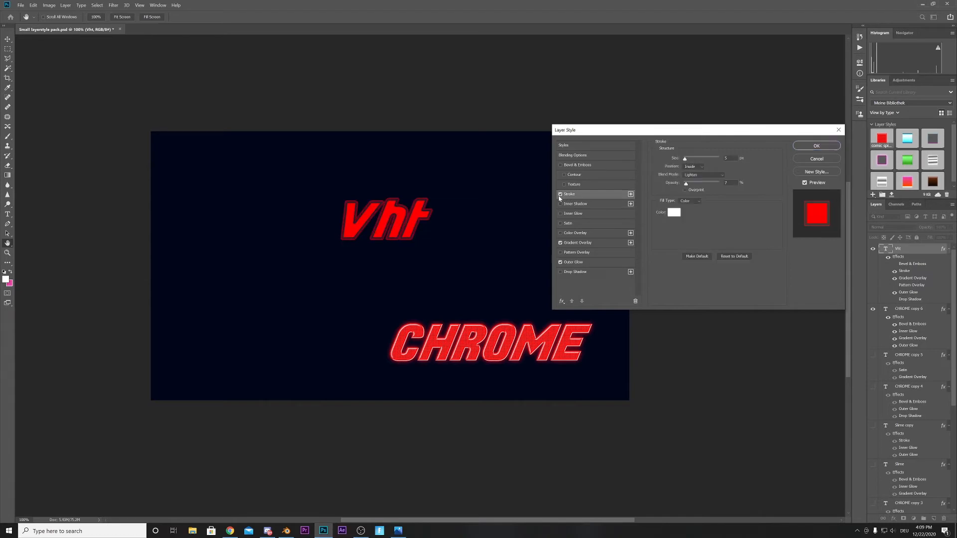
pyautogui.click(560, 194)
# - Set the Vht text's Outer Glow spread to 0% and its size to 27 px
pyautogui.click(575, 263)
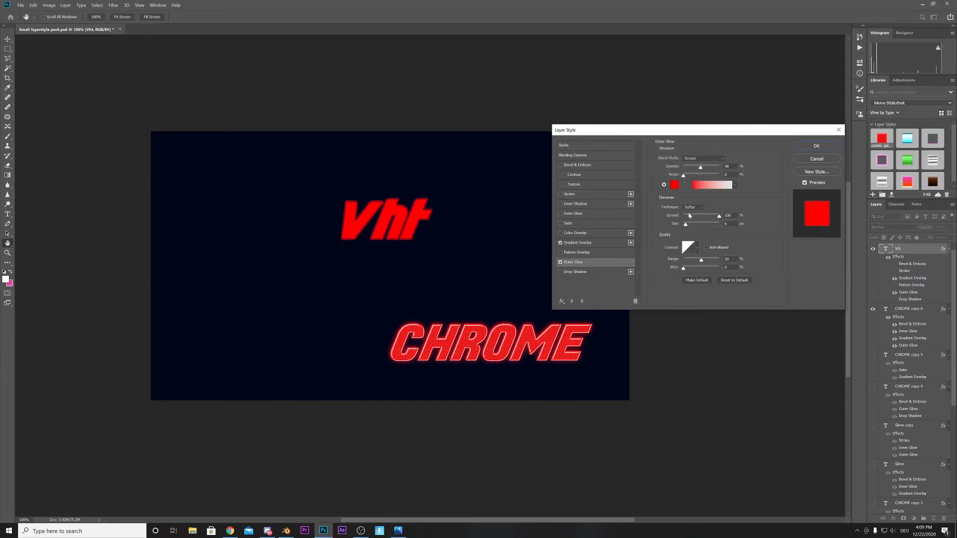
pyautogui.moveTo(717, 219); pyautogui.dragTo(680, 225)
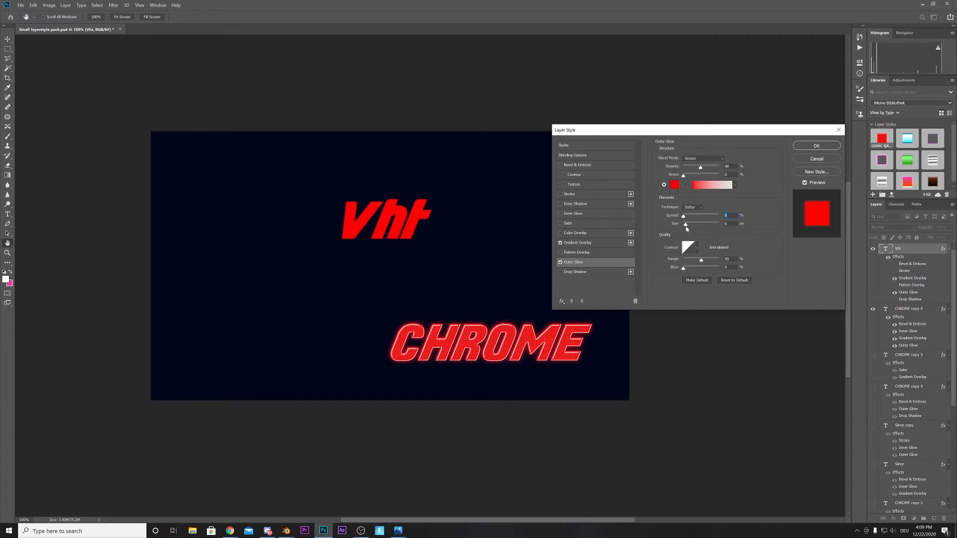
pyautogui.moveTo(686, 224); pyautogui.dragTo(691, 228)
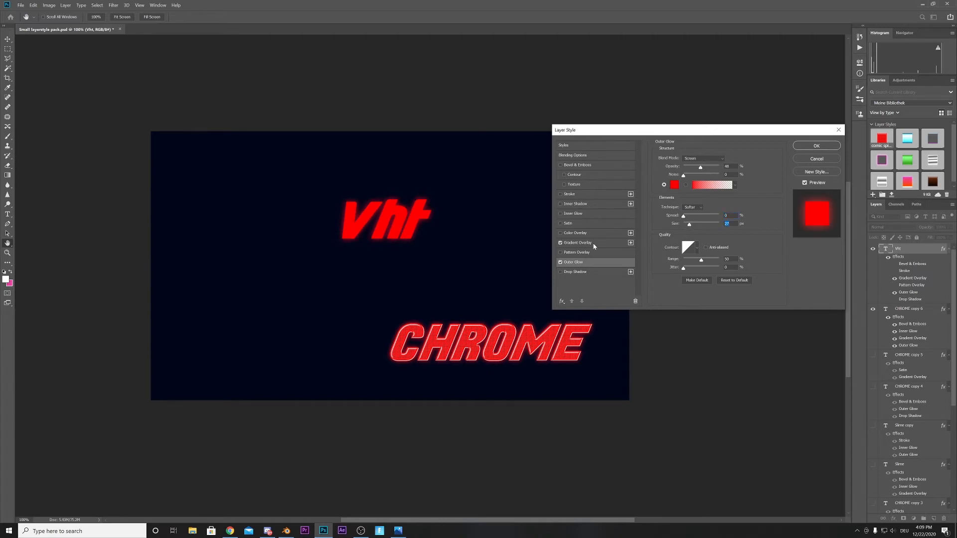
# - Enable Bevel & Emboss on the Vht text with a black (000000) shadow colour and a white highlight colour
pyautogui.click(577, 165)
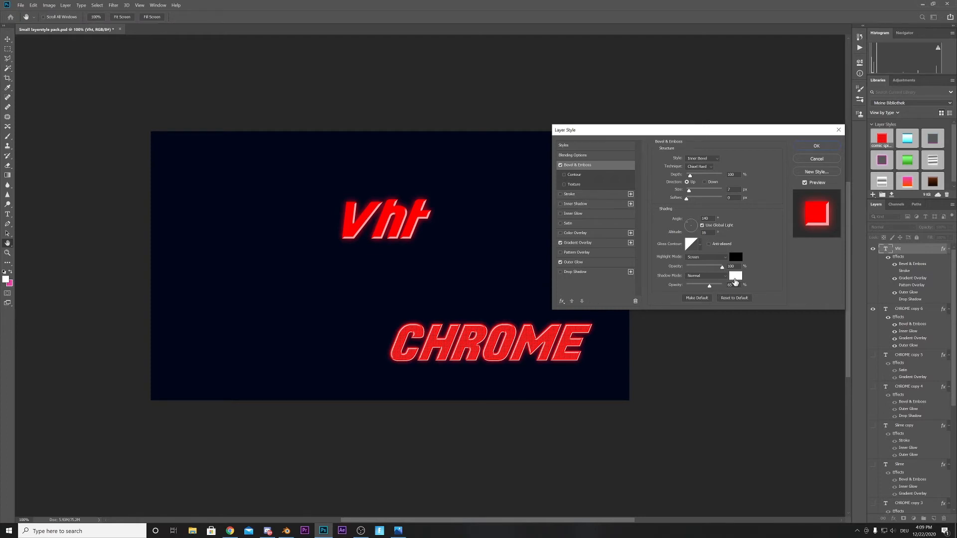
pyautogui.click(736, 275)
pyautogui.moveTo(114, 327); pyautogui.dragTo(148, 352)
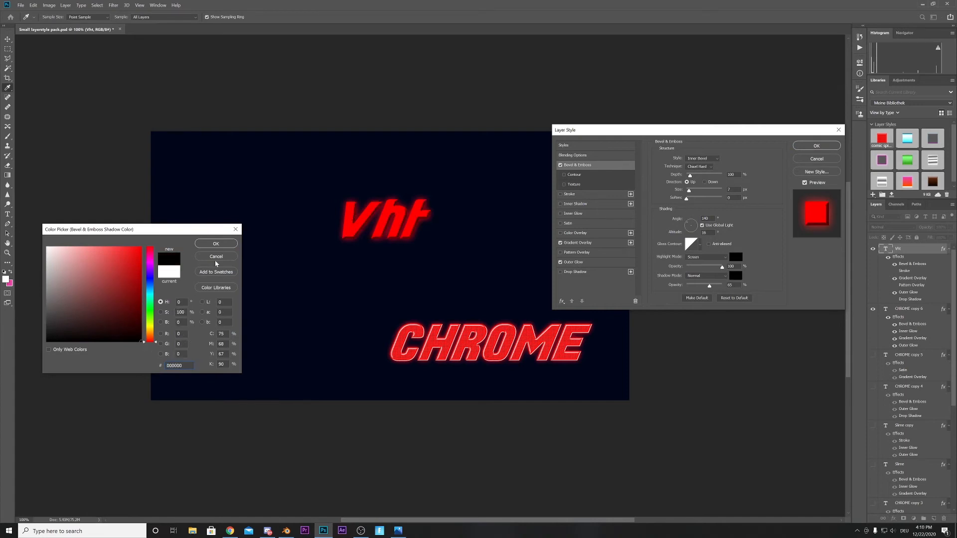
pyautogui.click(215, 245)
pyautogui.click(736, 257)
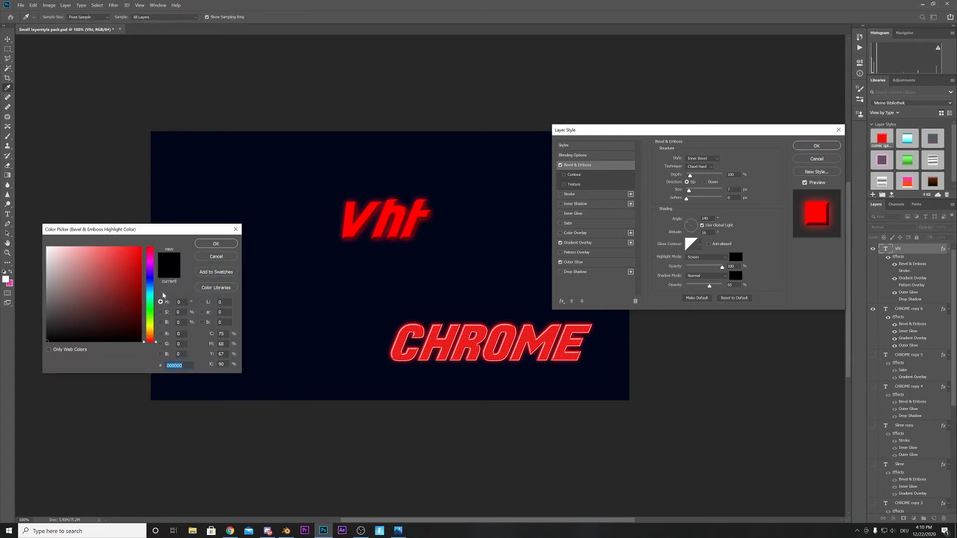
pyautogui.click(216, 244)
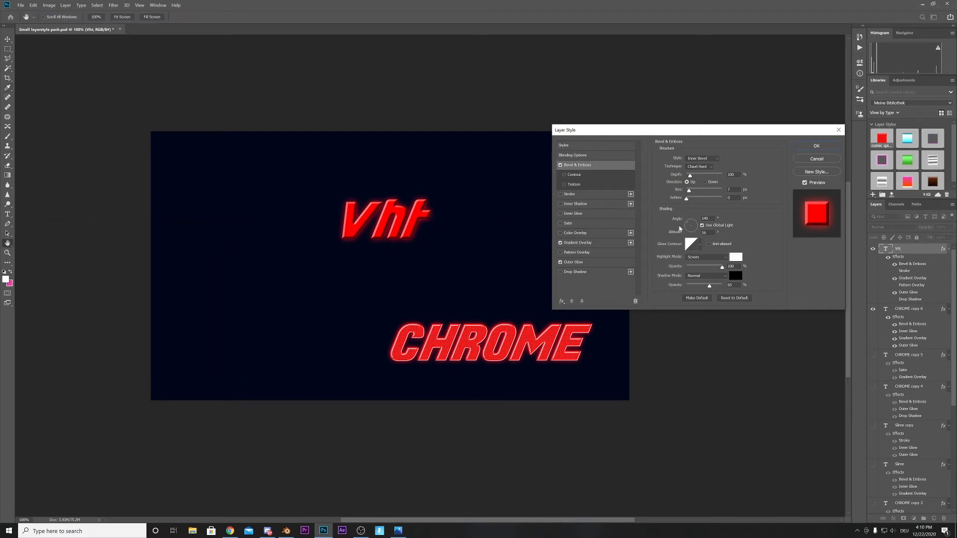
# - Try several light angles for the bevel, including -54° with 0° altitude, and compare the text with Bevel & Emboss off and on
pyautogui.moveTo(689, 225); pyautogui.dragTo(697, 235)
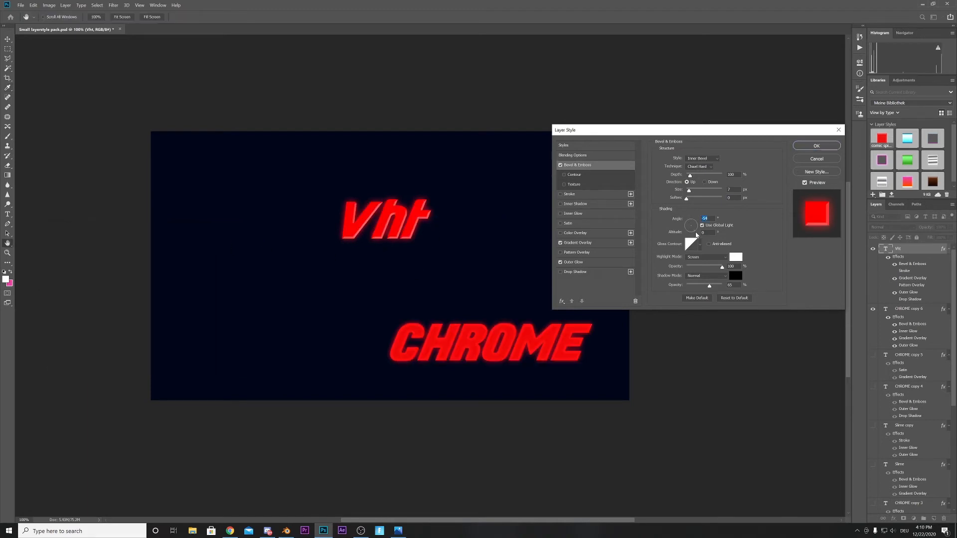
pyautogui.click(34, 5)
pyautogui.click(40, 12)
pyautogui.moveTo(696, 233); pyautogui.dragTo(667, 212)
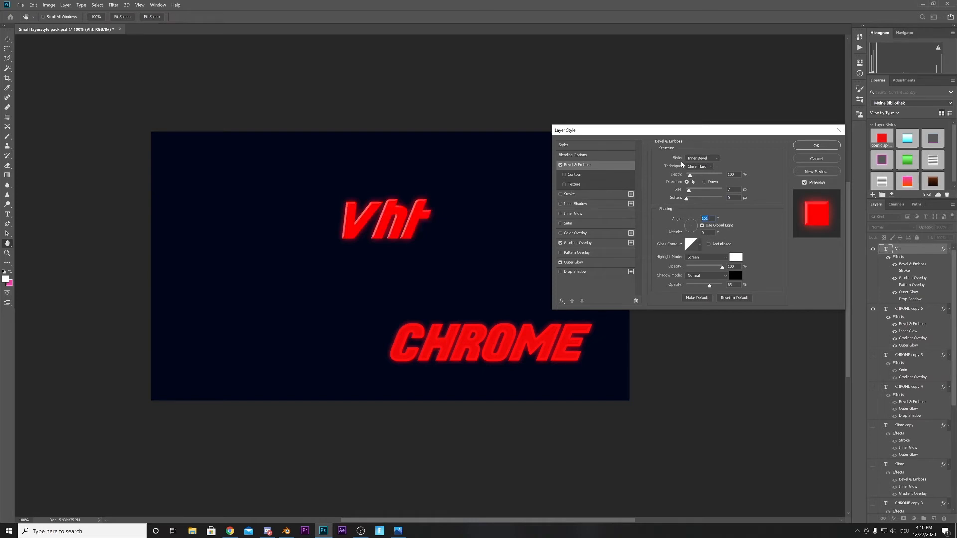
pyautogui.click(690, 224)
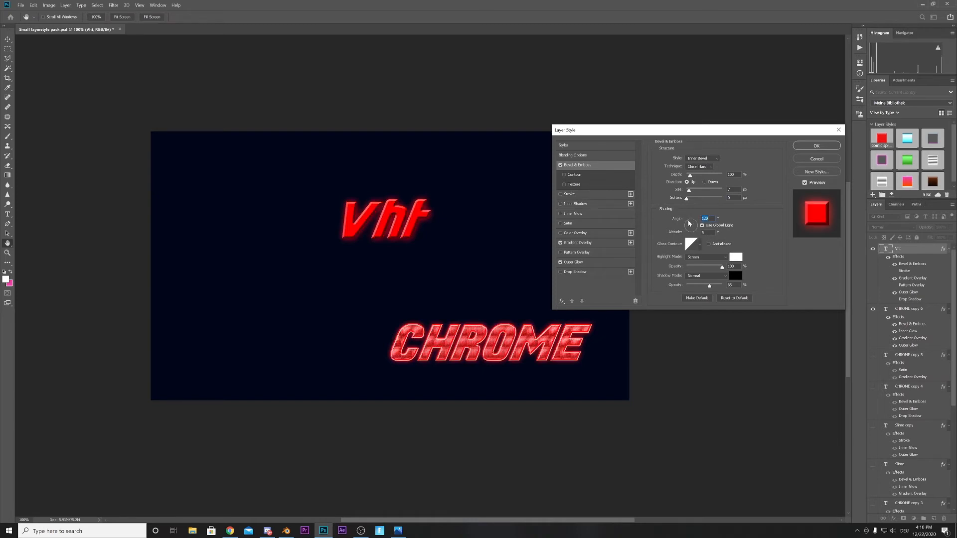
pyautogui.moveTo(688, 225); pyautogui.dragTo(699, 224)
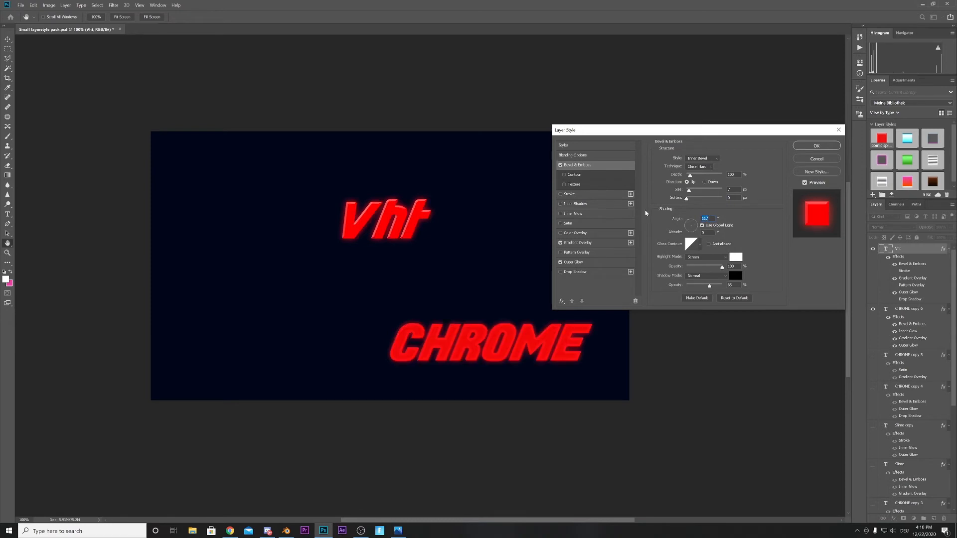
pyautogui.click(560, 166)
pyautogui.click(560, 166)
# - Set the bevel's light angle to 134° and its altitude to 11°
pyautogui.click(690, 224)
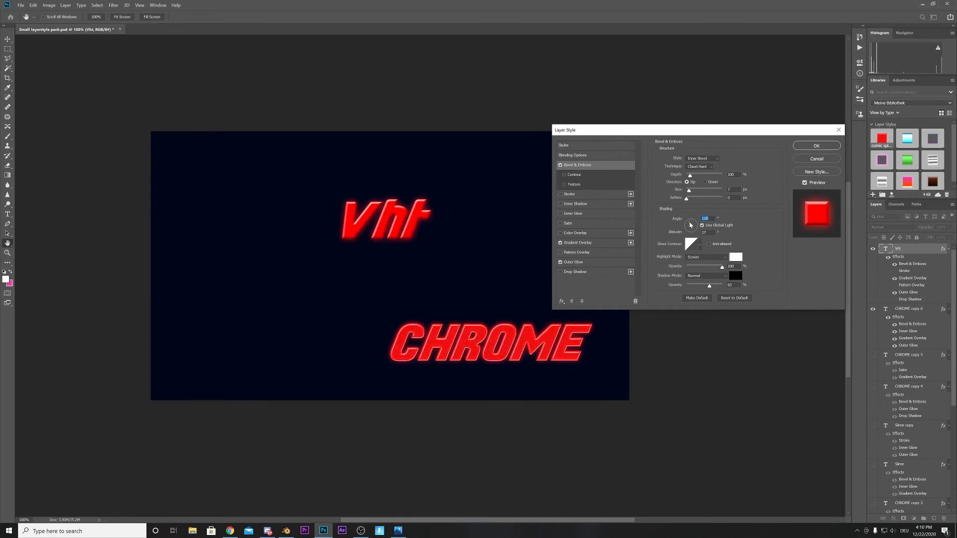
pyautogui.moveTo(691, 225); pyautogui.dragTo(688, 224)
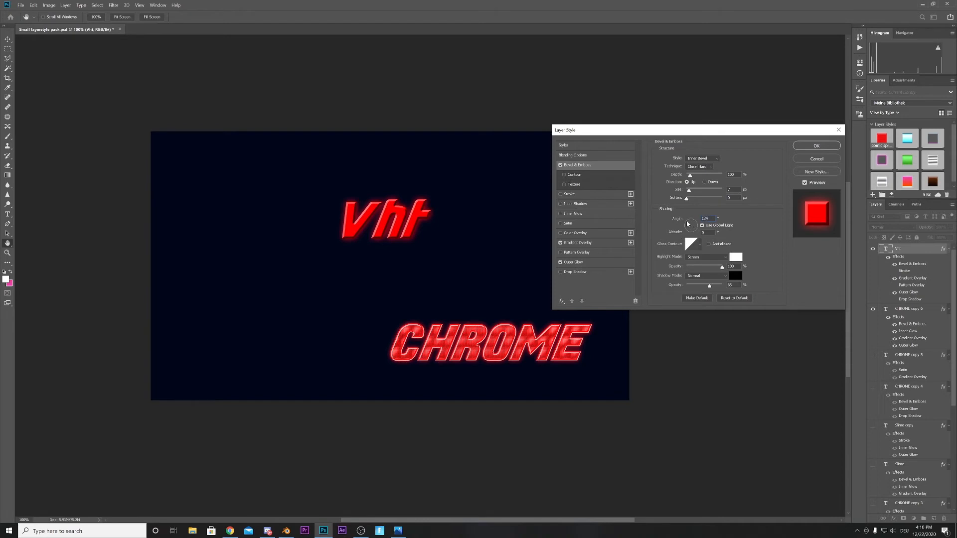
pyautogui.click(687, 223)
pyautogui.click(687, 221)
# - Try the bevel's shadow at 100% opacity with the Overlay and Linear Dodge (Add) blend modes
pyautogui.moveTo(728, 132); pyautogui.dragTo(708, 116)
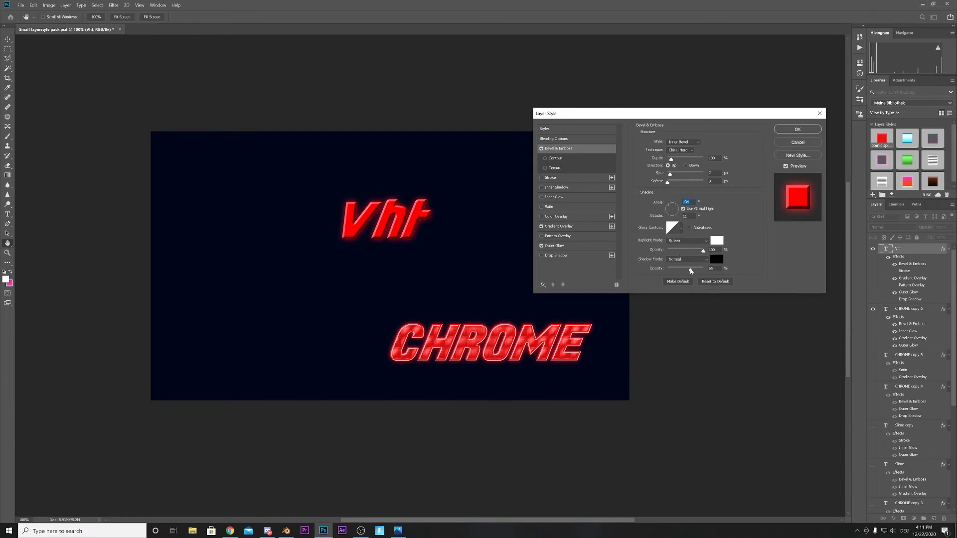
pyautogui.moveTo(690, 270); pyautogui.dragTo(706, 270)
pyautogui.click(684, 260)
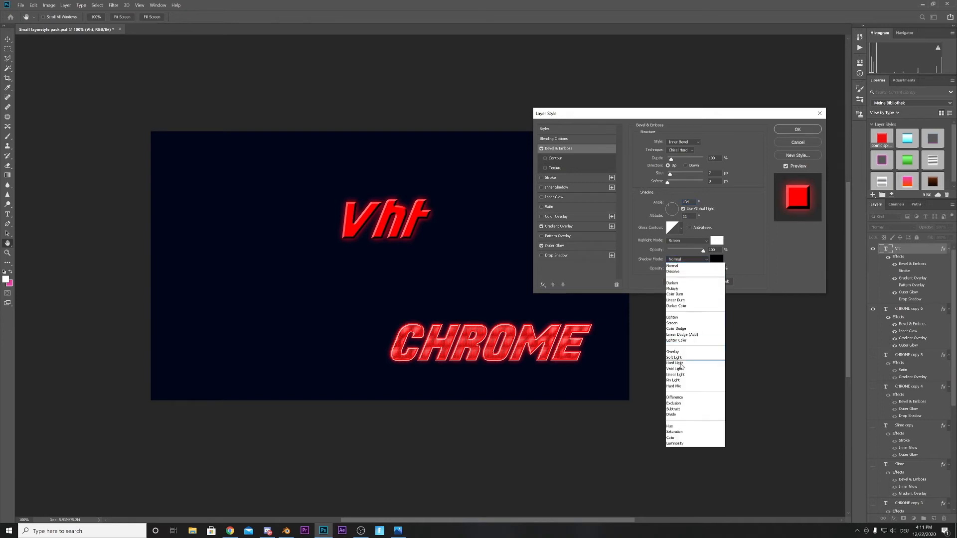
pyautogui.click(673, 352)
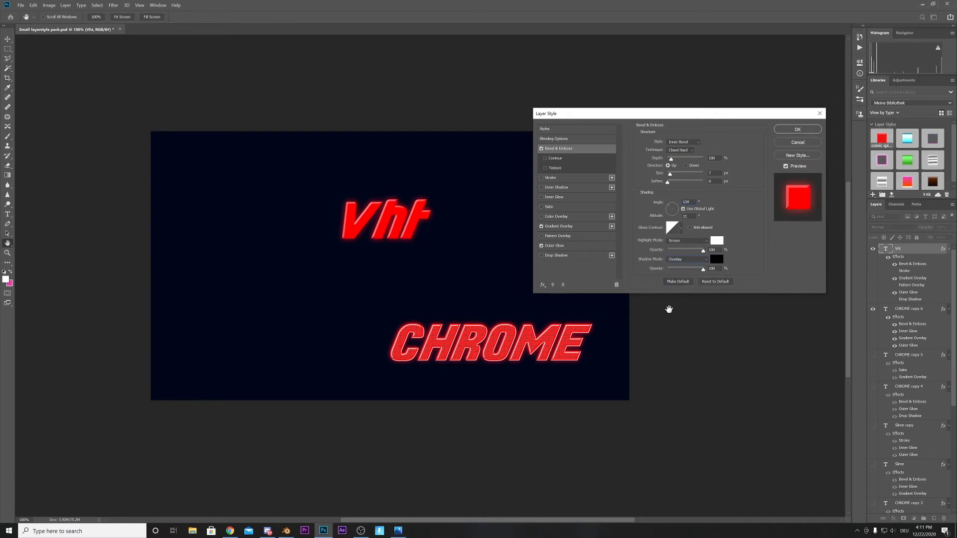
pyautogui.click(684, 259)
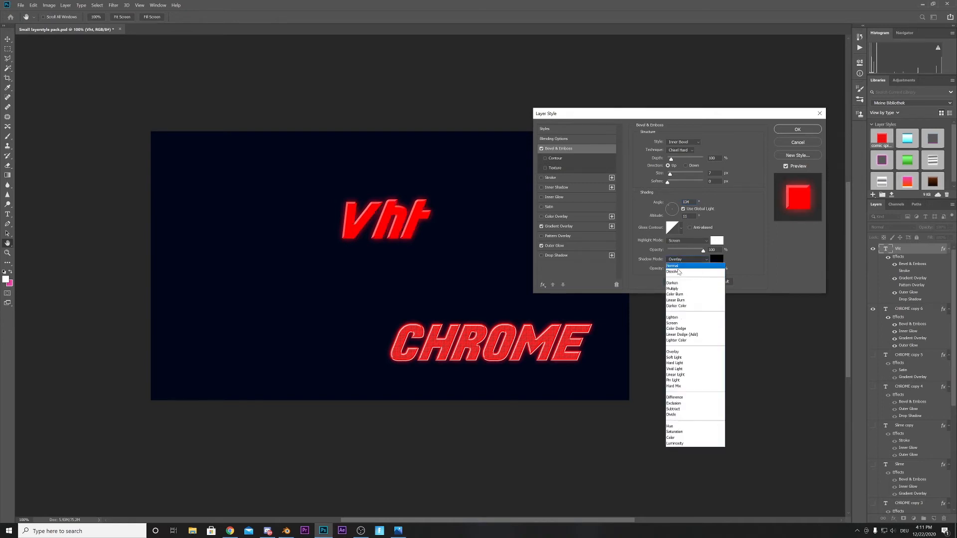
pyautogui.click(677, 335)
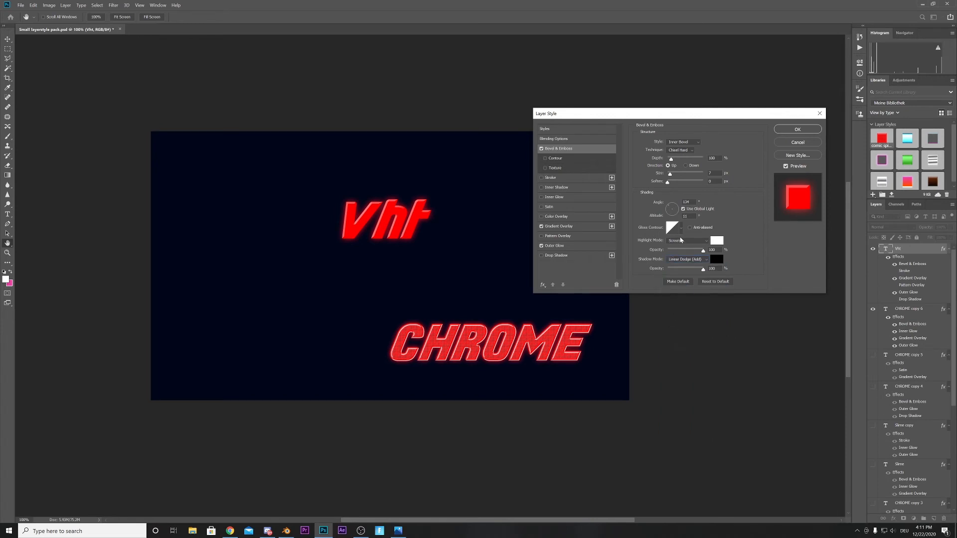
# - Set the bevel's shadow mode to Normal and its shadow opacity to 45%
pyautogui.moveTo(702, 272); pyautogui.dragTo(686, 272)
pyautogui.click(687, 259)
pyautogui.click(678, 265)
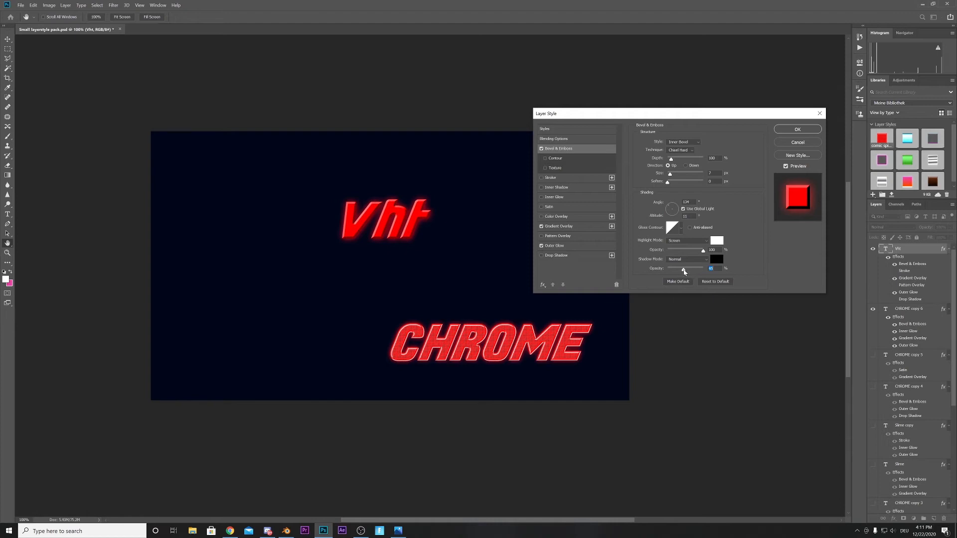
# - Try the Smooth and Chisel Soft bevel techniques, going back to Chisel Hard
pyautogui.click(678, 150)
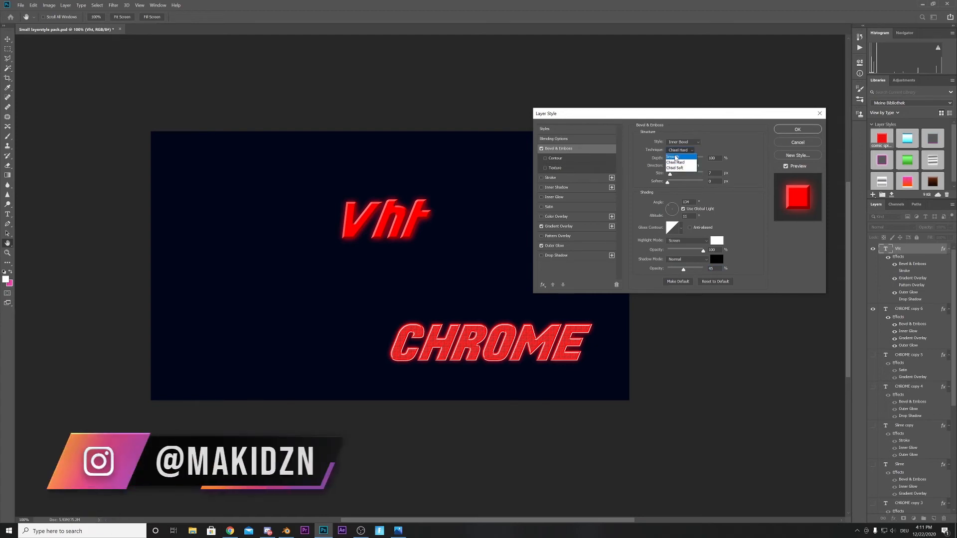
pyautogui.click(675, 156)
pyautogui.click(675, 151)
pyautogui.click(676, 163)
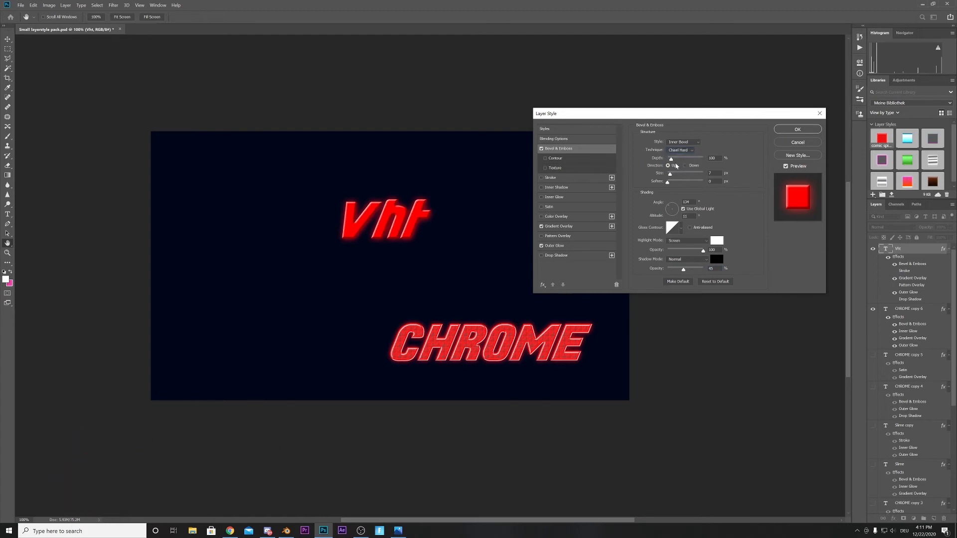
pyautogui.click(678, 150)
pyautogui.click(676, 170)
pyautogui.click(674, 151)
pyautogui.click(677, 164)
# - Try the Emboss style on the Vht text and switch back to Inner Bevel
pyautogui.click(678, 143)
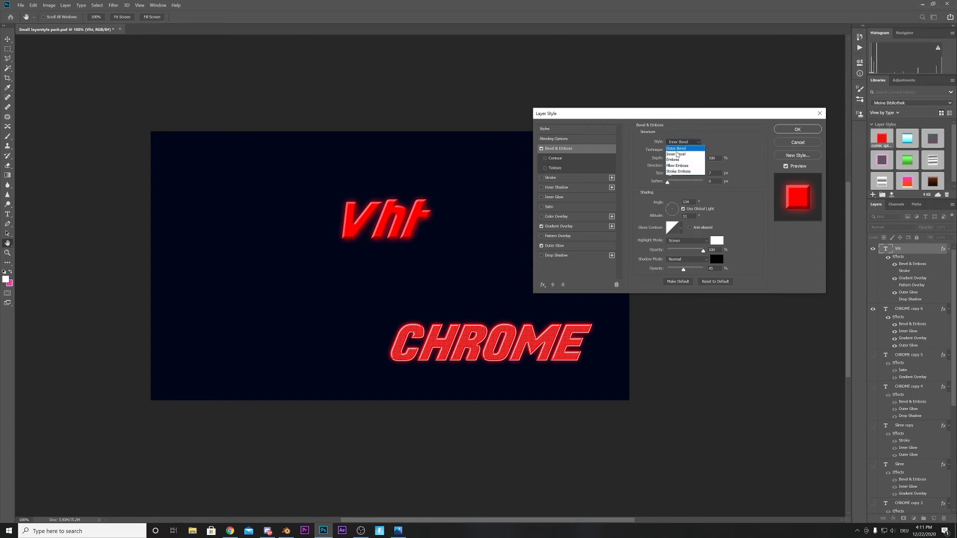
pyautogui.click(674, 160)
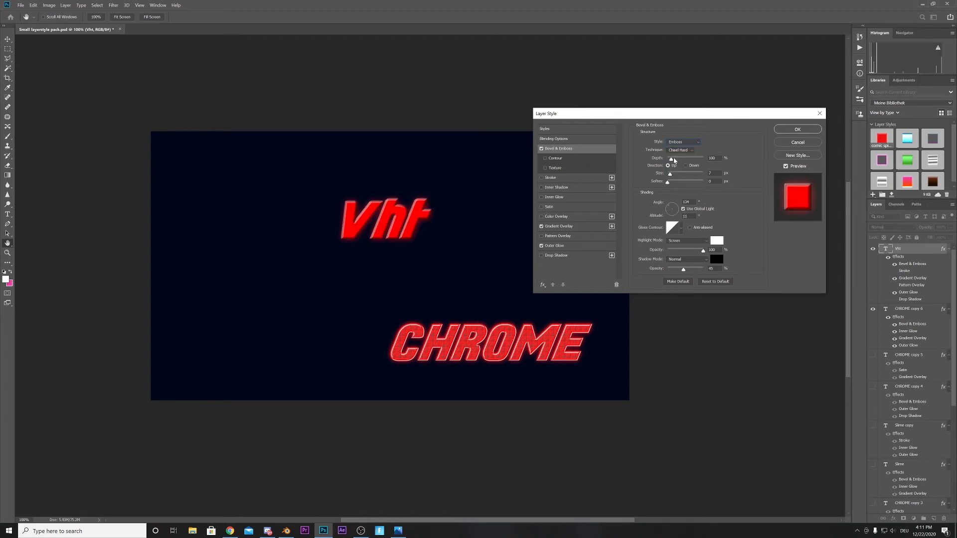
pyautogui.click(678, 142)
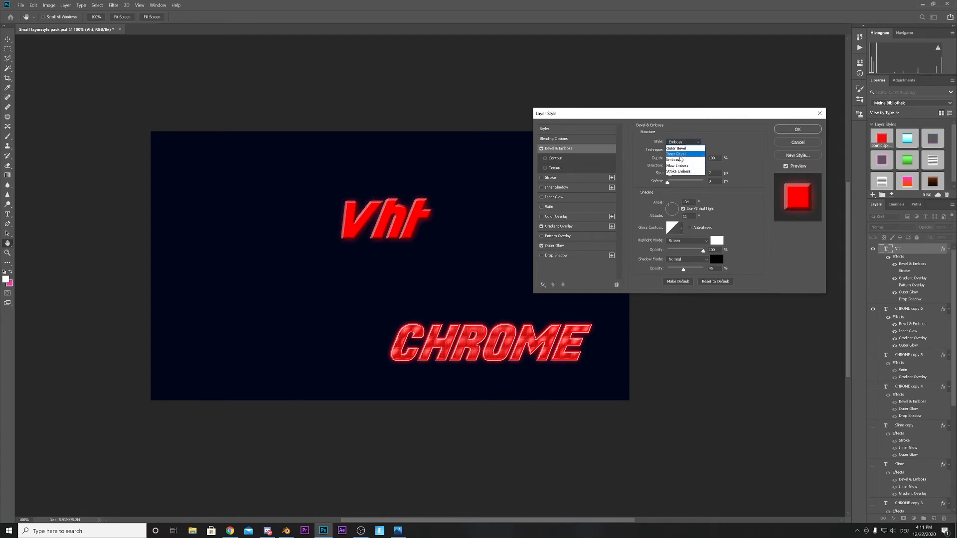
pyautogui.click(679, 155)
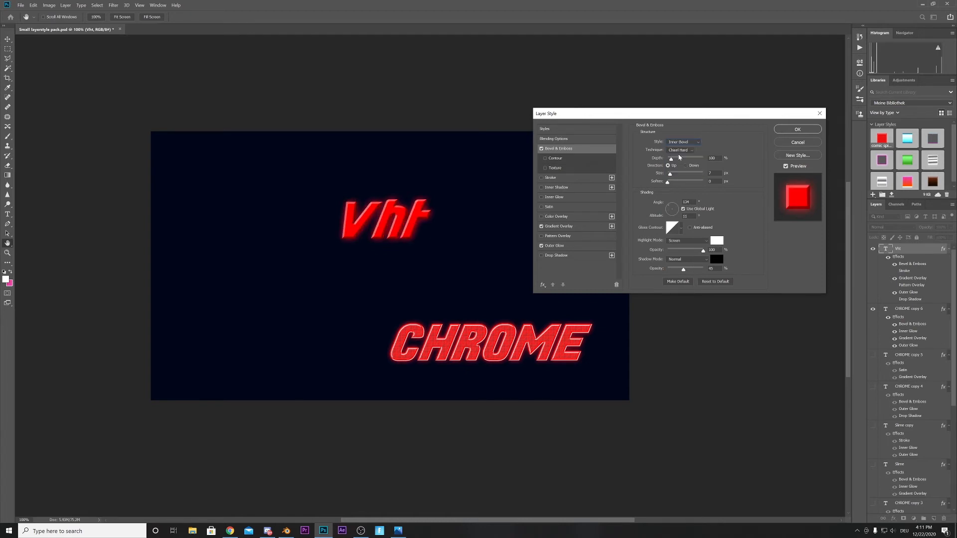
# - Set the bevel's depth to 220%, its size to 6 px and its highlight opacity to 0%
pyautogui.moveTo(672, 176)
pyautogui.mouseDown()
pyautogui.moveTo(684, 177)
pyautogui.moveTo(666, 180)
pyautogui.moveTo(688, 160)
pyautogui.moveTo(711, 168)
pyautogui.moveTo(677, 171)
pyautogui.mouseUp()
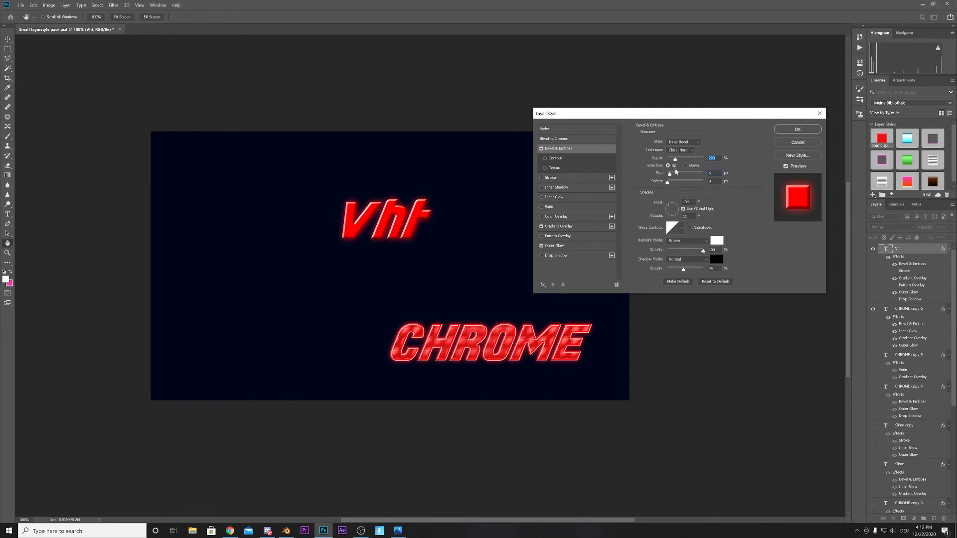
pyautogui.moveTo(703, 253); pyautogui.dragTo(653, 252)
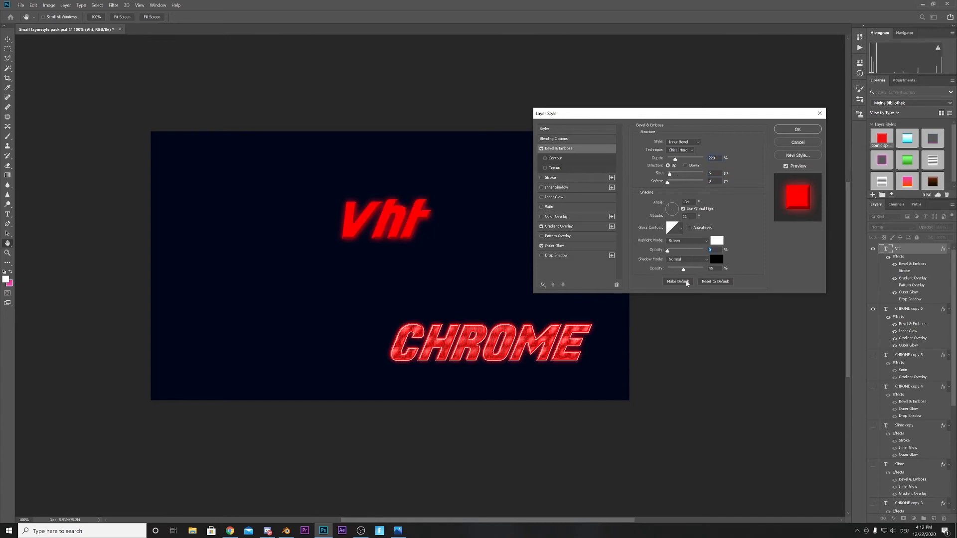
# - Enable Contour and Texture for the Vht text's bevel, comparing the look with Bevel & Emboss off and on
pyautogui.click(557, 159)
pyautogui.click(542, 149)
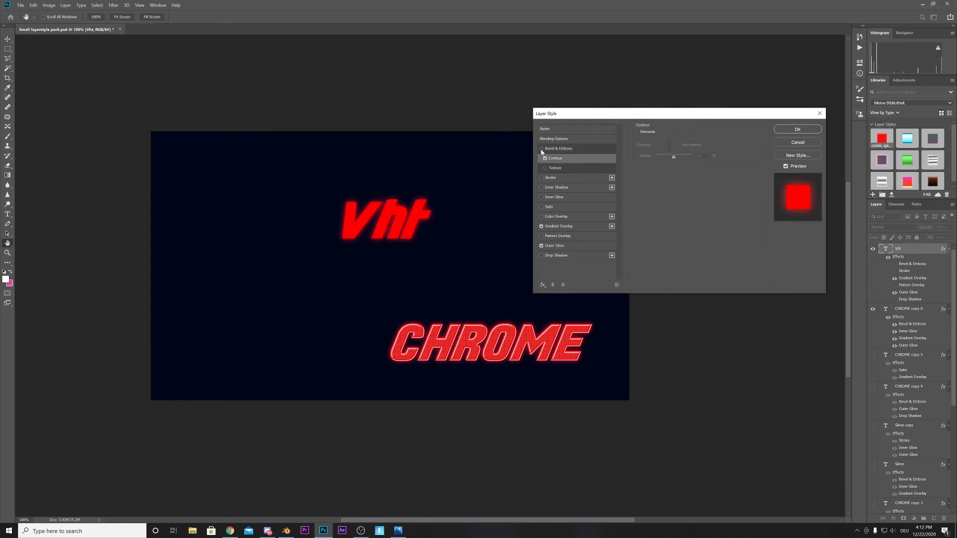
pyautogui.click(542, 150)
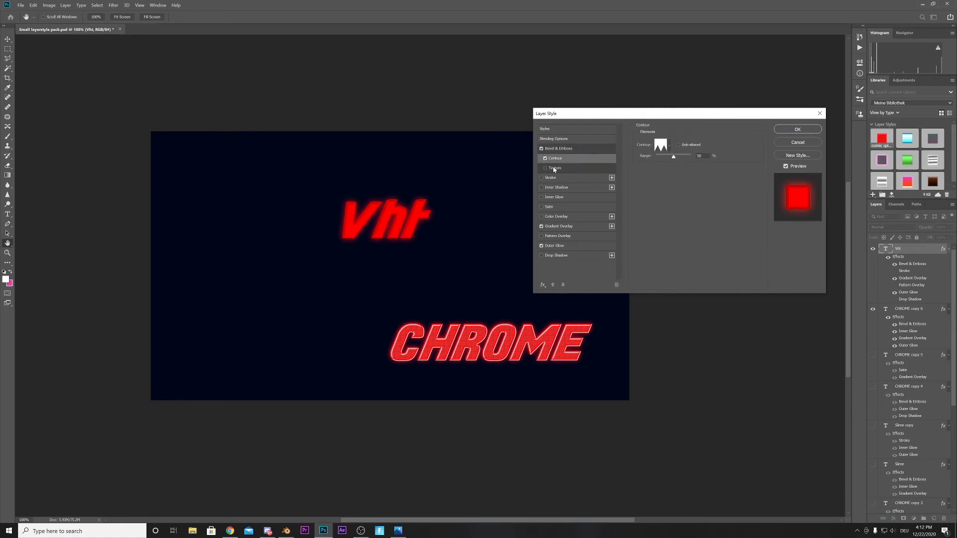
pyautogui.click(555, 168)
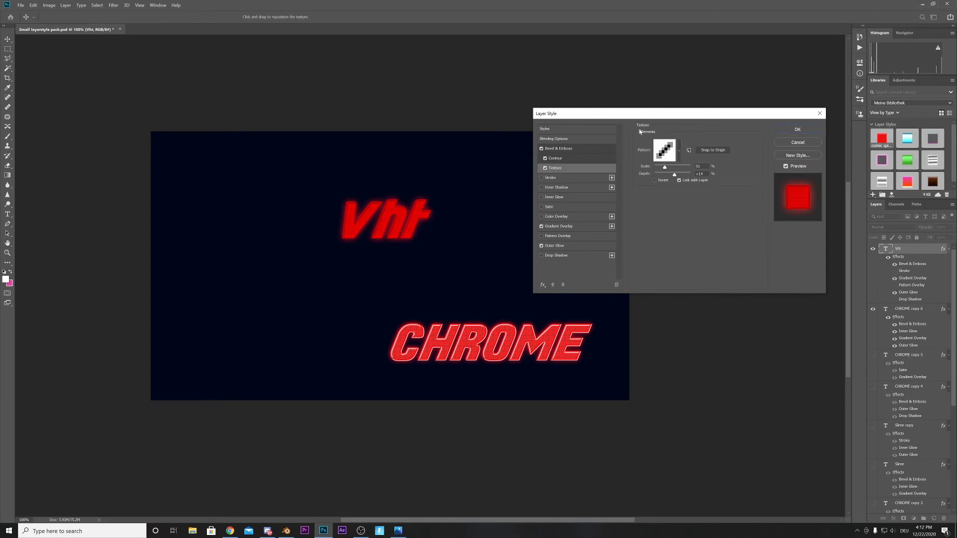
# - Try several texture patterns for the Vht text's bevel and discard the whole layer style
pyautogui.click(679, 152)
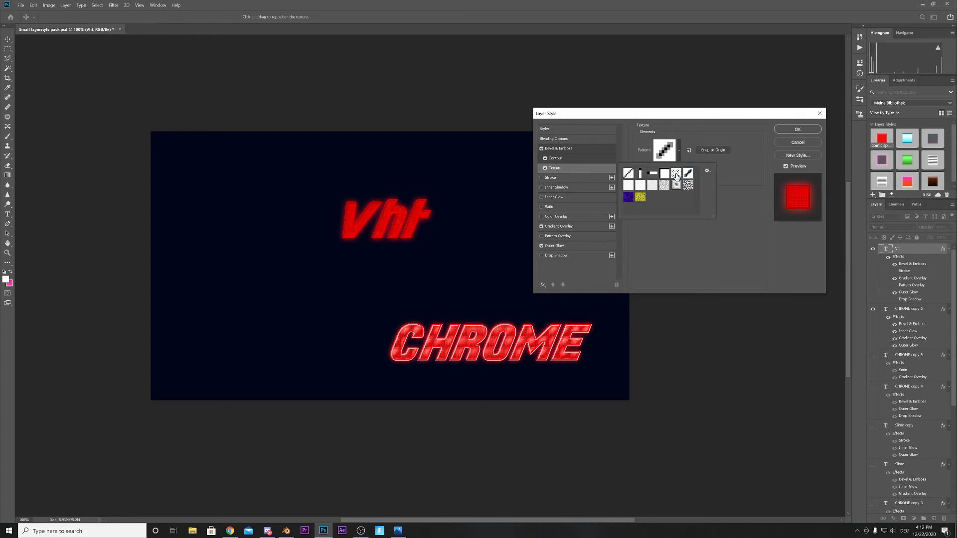
pyautogui.click(676, 174)
pyautogui.click(665, 173)
pyautogui.click(652, 175)
pyautogui.click(628, 174)
pyautogui.click(628, 185)
pyautogui.click(629, 175)
pyautogui.click(793, 143)
# - Add a red Gradient Overlay to the Vht text, with the text enlarged to 300% in view
pyautogui.click(8, 253)
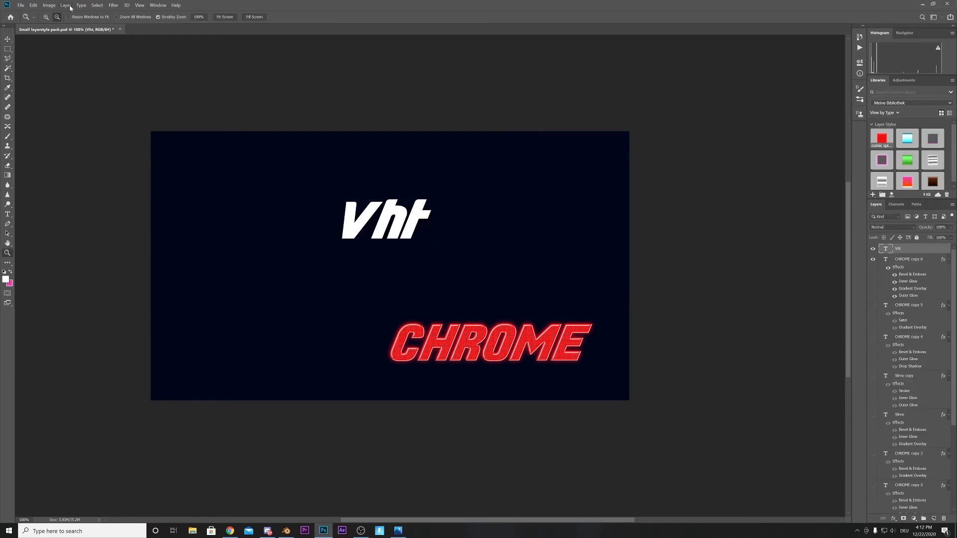
pyautogui.click(362, 224)
pyautogui.click(377, 211)
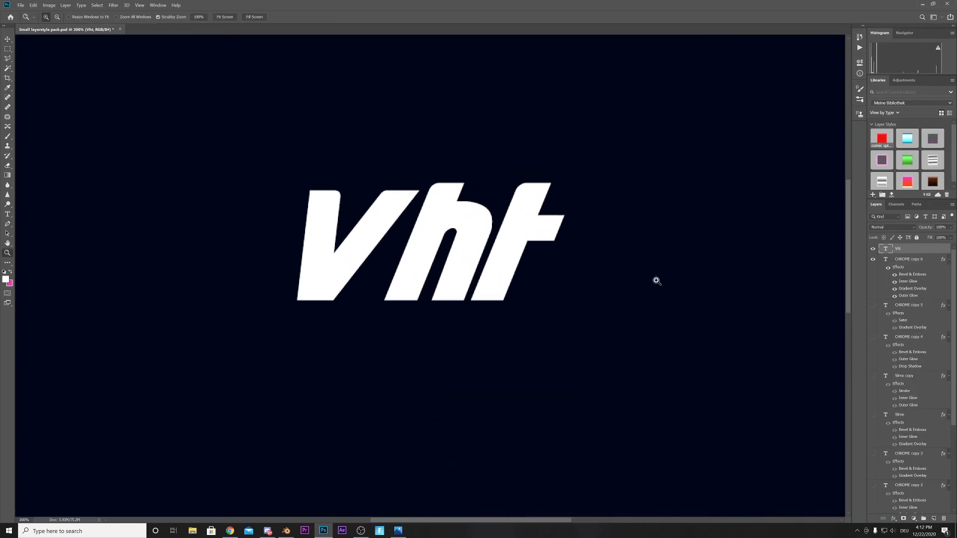
pyautogui.doubleClick(932, 252)
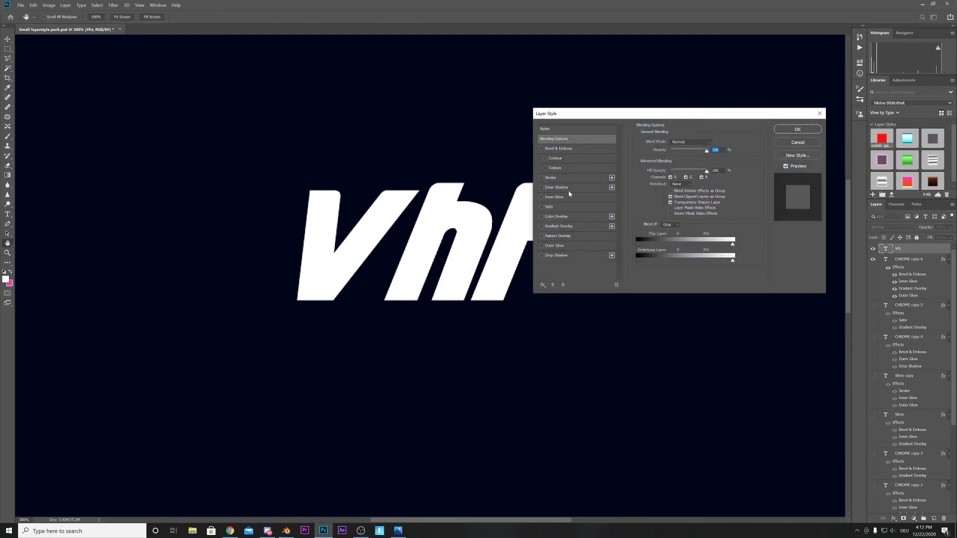
pyautogui.click(555, 227)
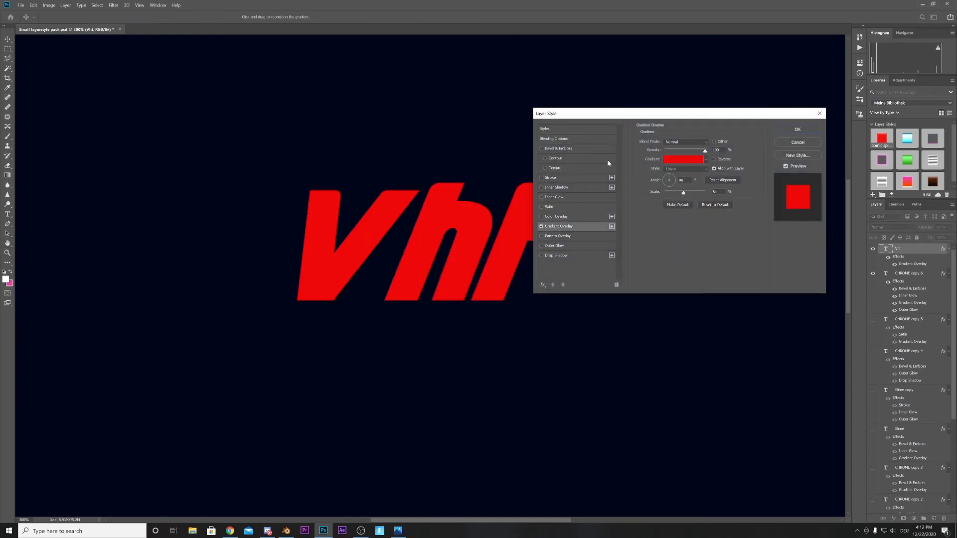
pyautogui.moveTo(577, 119); pyautogui.dragTo(581, 215)
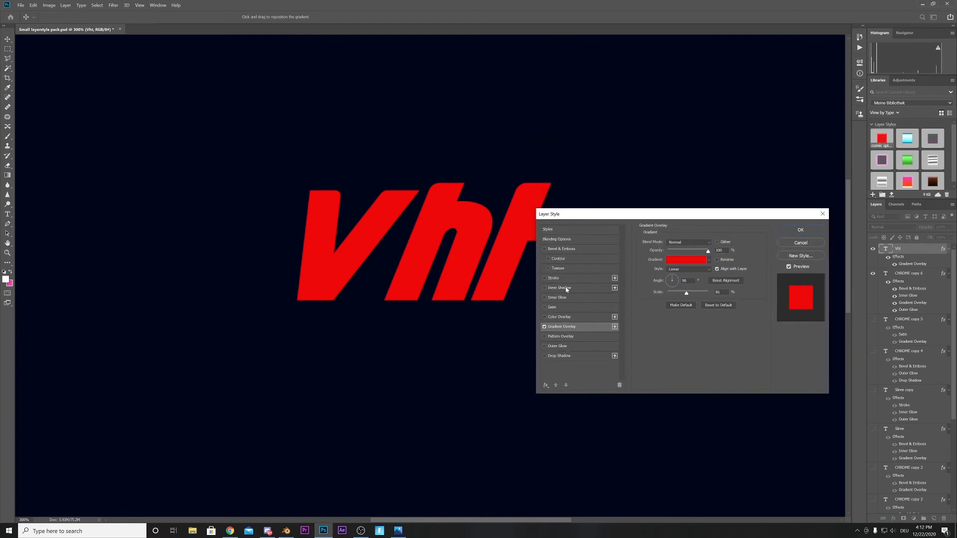
# - Add Bevel & Emboss with Contour and Texture to the Vht text, keeping the whole word in view
pyautogui.click(560, 249)
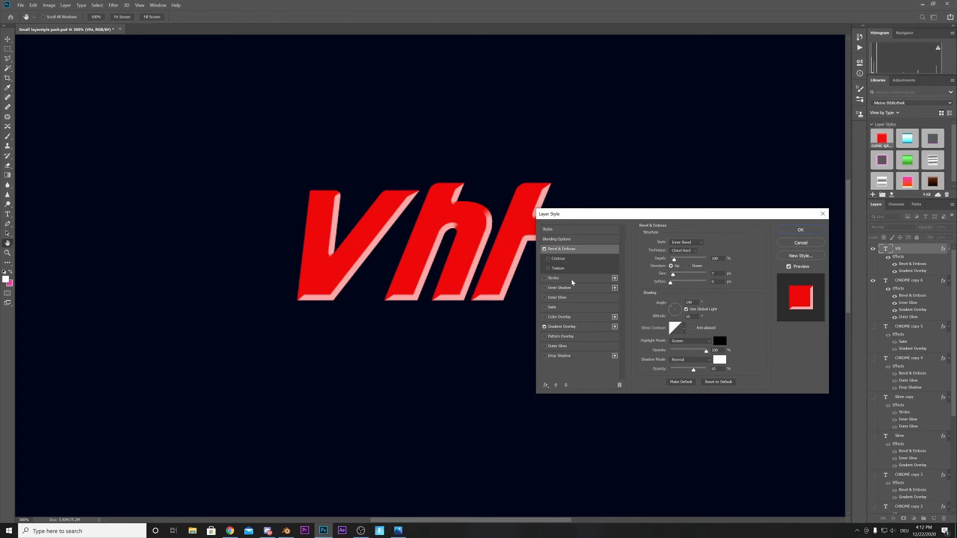
pyautogui.click(563, 260)
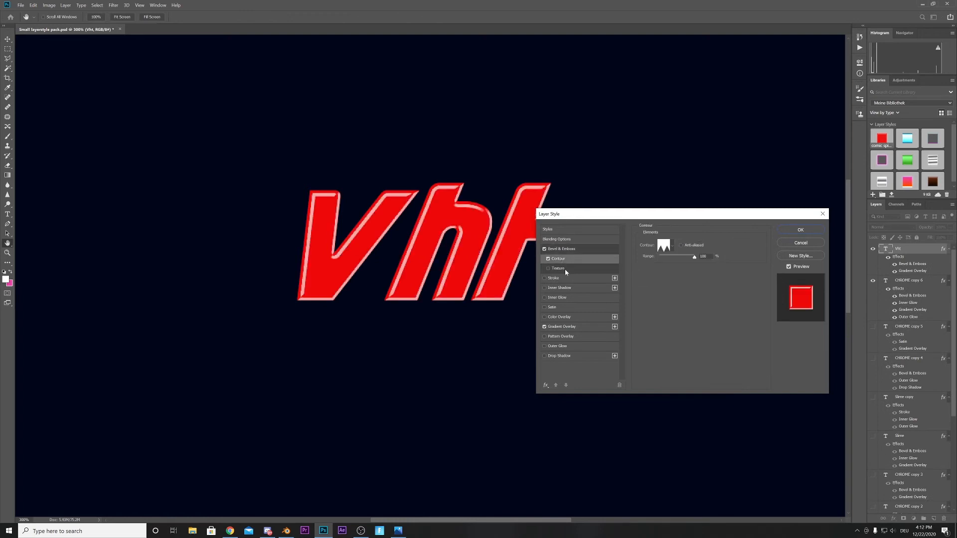
pyautogui.click(565, 269)
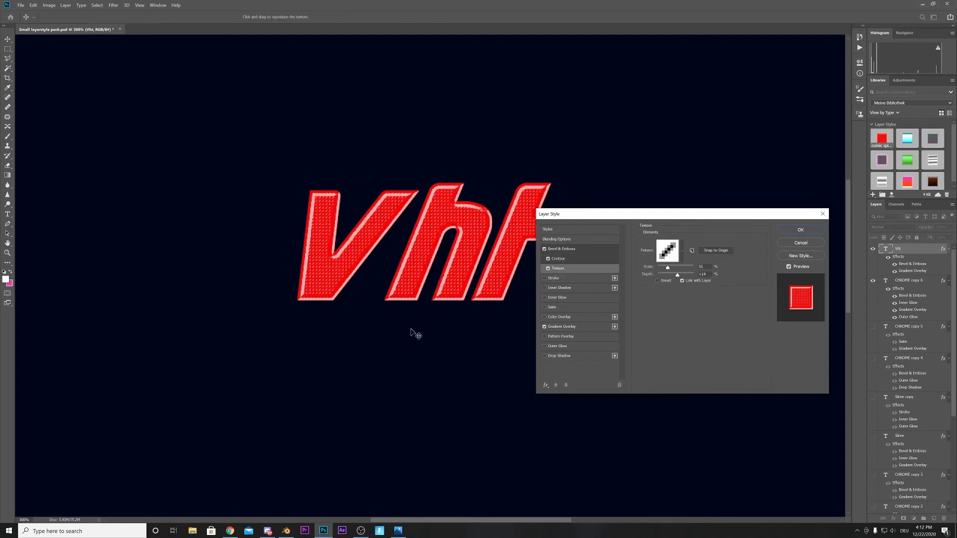
pyautogui.moveTo(587, 215); pyautogui.dragTo(635, 241)
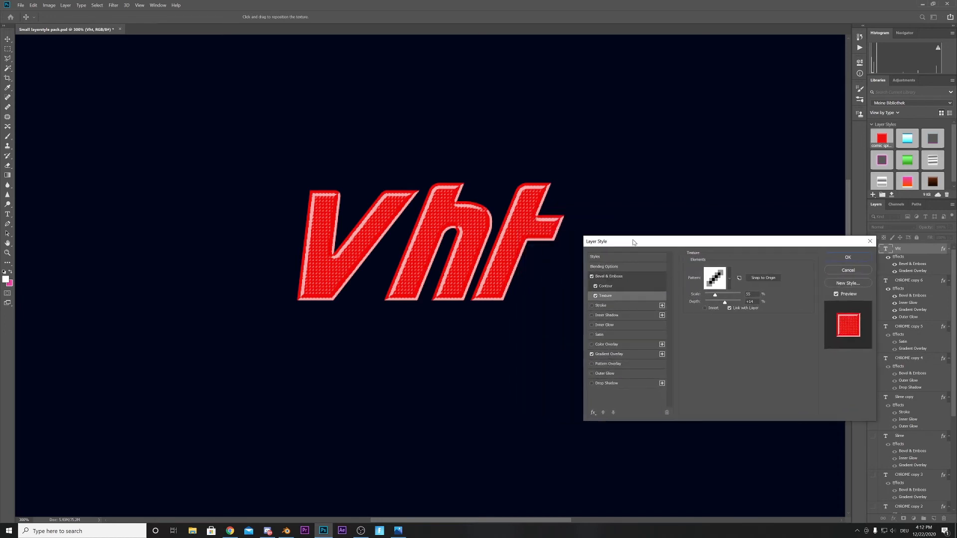
# - Try several texture patterns on the Vht text, ending with the yellow one, and reduce its scale
pyautogui.click(717, 278)
pyautogui.click(679, 301)
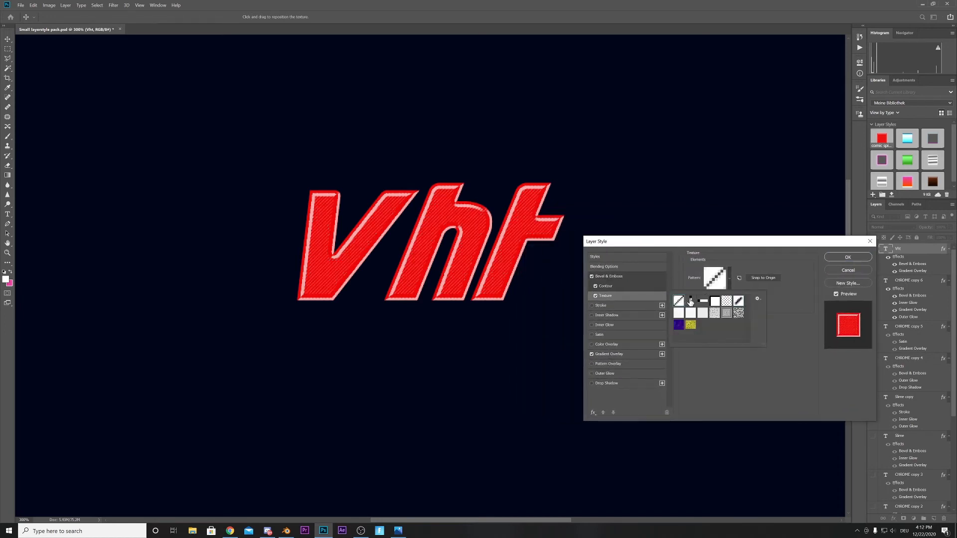
pyautogui.click(690, 301)
pyautogui.click(679, 301)
pyautogui.click(678, 313)
pyautogui.click(678, 326)
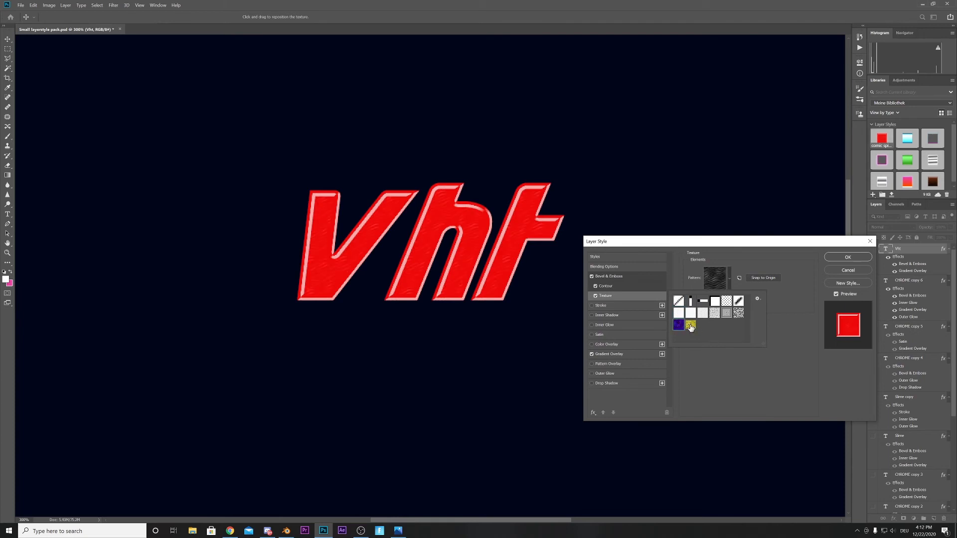
pyautogui.click(691, 325)
pyautogui.click(766, 265)
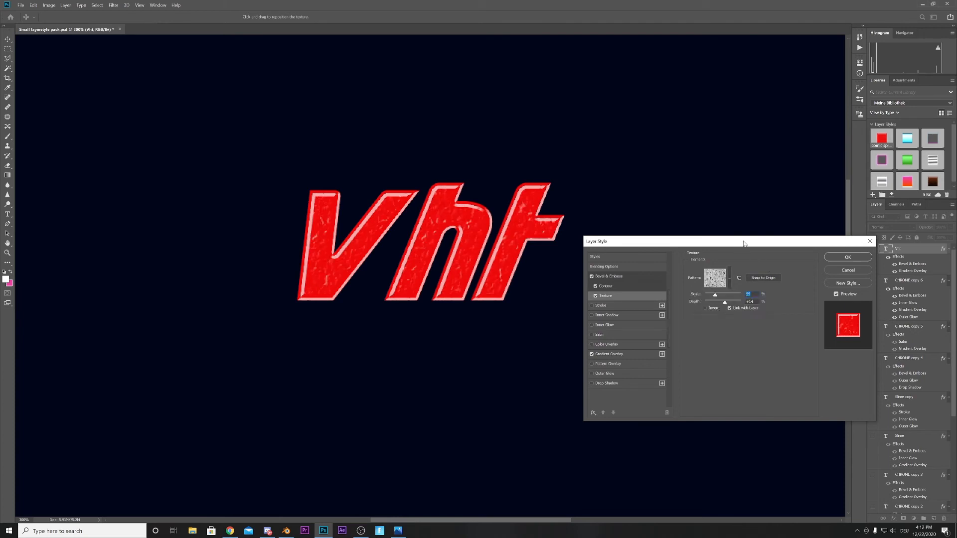
pyautogui.moveTo(743, 243); pyautogui.dragTo(736, 265)
pyautogui.moveTo(708, 320)
pyautogui.mouseDown()
pyautogui.moveTo(721, 320)
pyautogui.moveTo(702, 321)
pyautogui.mouseUp()
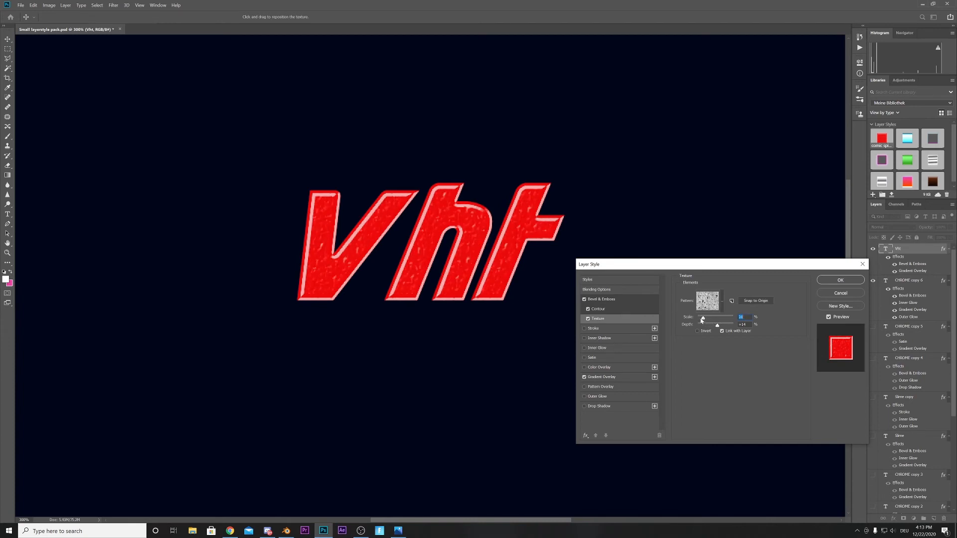
# - Switch the texture to the dotted pattern and raise the texture depth to about +71%
pyautogui.click(704, 307)
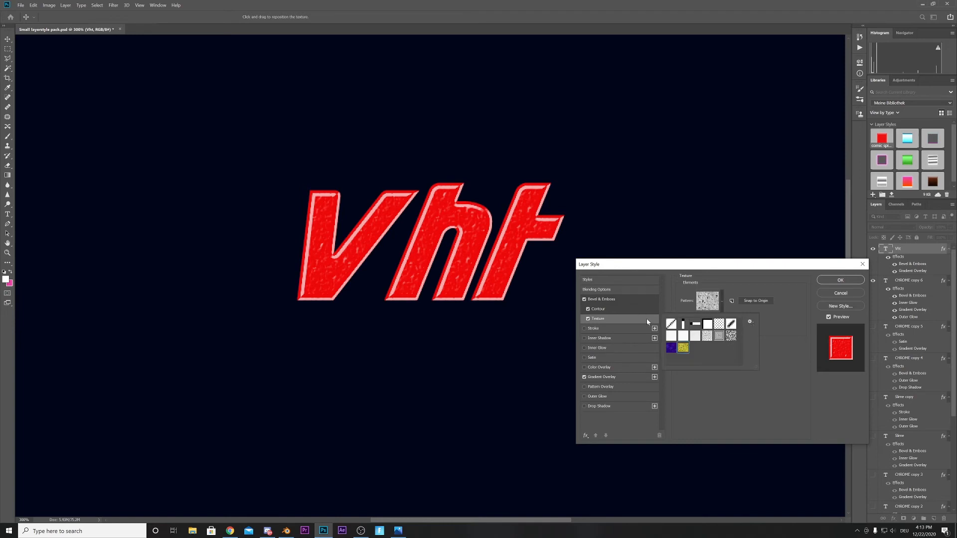
pyautogui.click(672, 325)
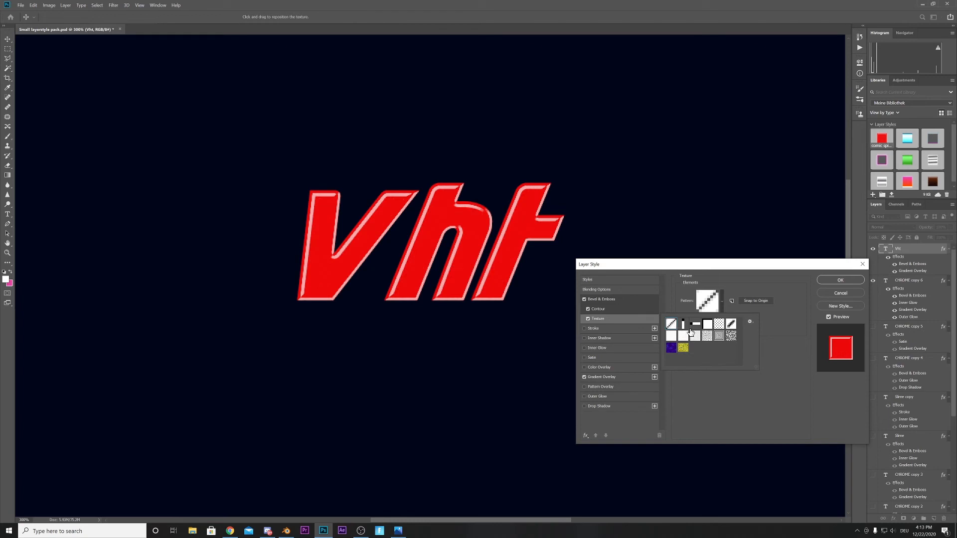
pyautogui.click(719, 325)
pyautogui.click(773, 333)
pyautogui.moveTo(716, 329); pyautogui.dragTo(722, 329)
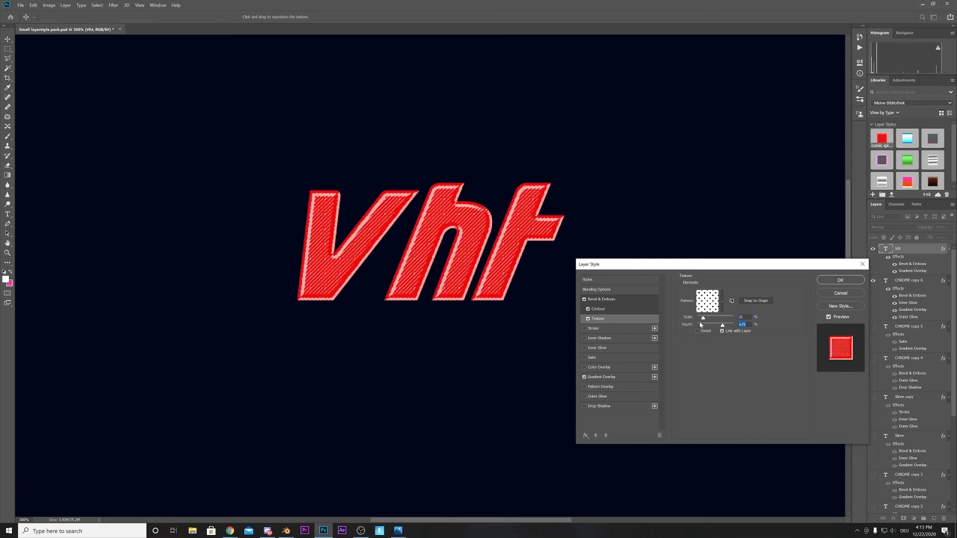
# - Compare the texture patterns, choose the thin diagonal line pattern and set its scale to about 51%
pyautogui.click(714, 306)
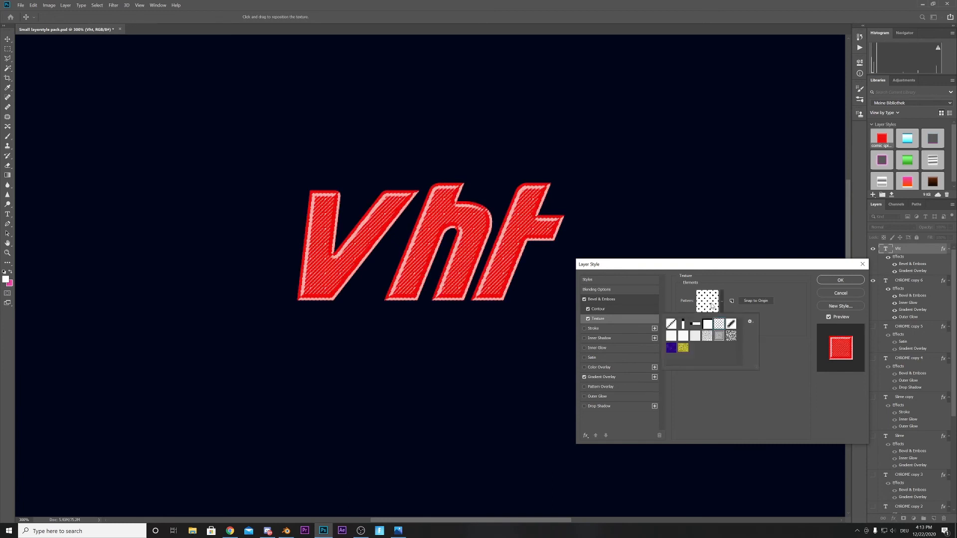
pyautogui.click(671, 324)
pyautogui.click(719, 324)
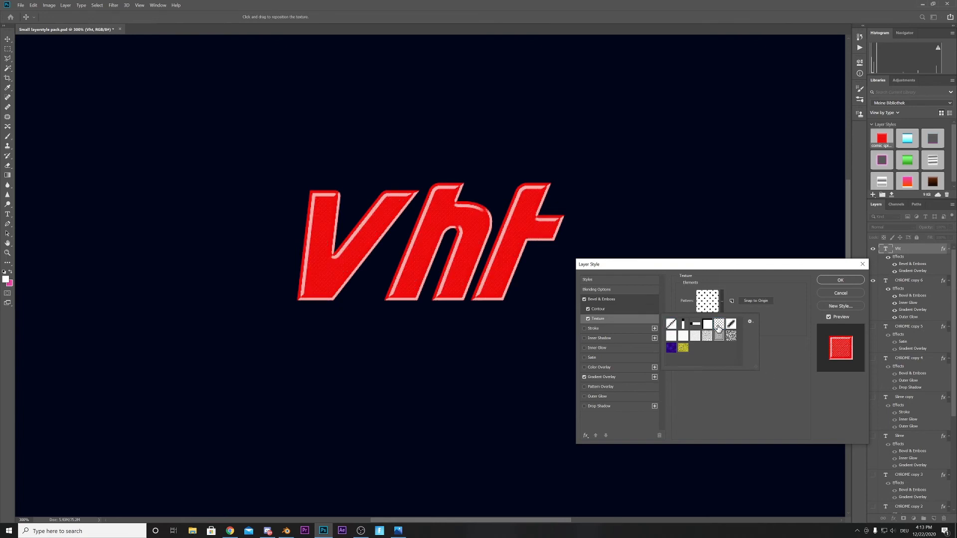
pyautogui.click(707, 325)
pyautogui.click(696, 324)
pyautogui.click(706, 325)
pyautogui.click(696, 325)
pyautogui.click(683, 325)
pyautogui.click(675, 325)
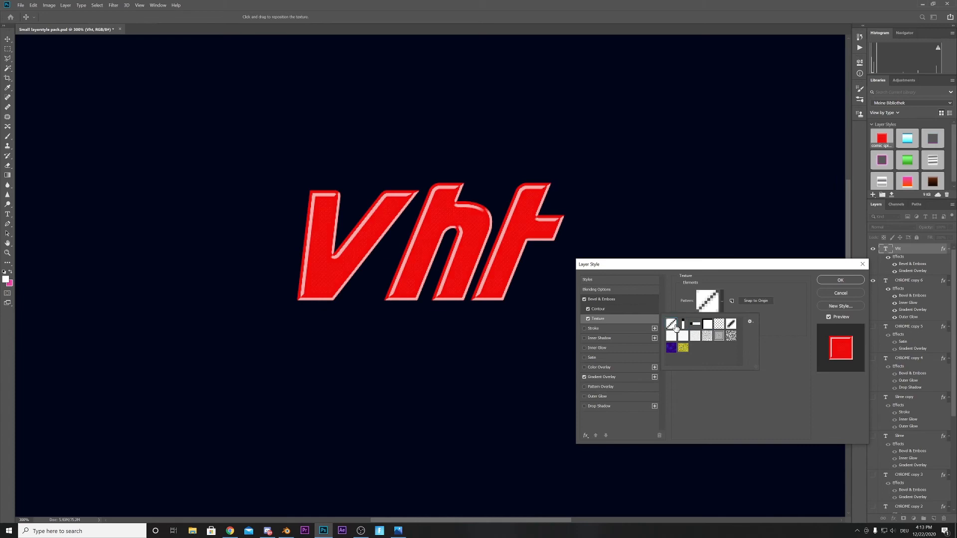
pyautogui.click(774, 352)
pyautogui.moveTo(703, 319); pyautogui.dragTo(707, 322)
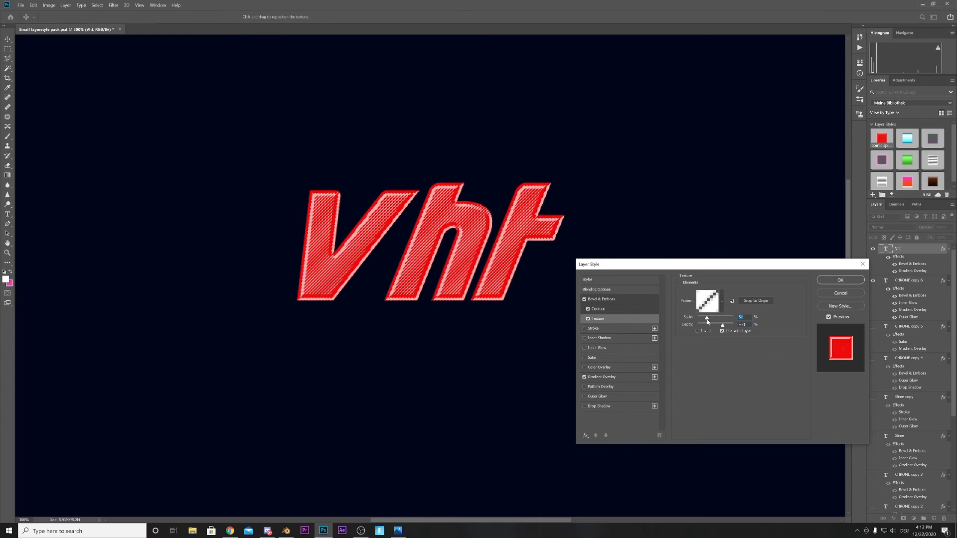
# - Try other texture patterns, return to the thin diagonal line pattern and apply the layer style
pyautogui.click(707, 309)
pyautogui.click(708, 336)
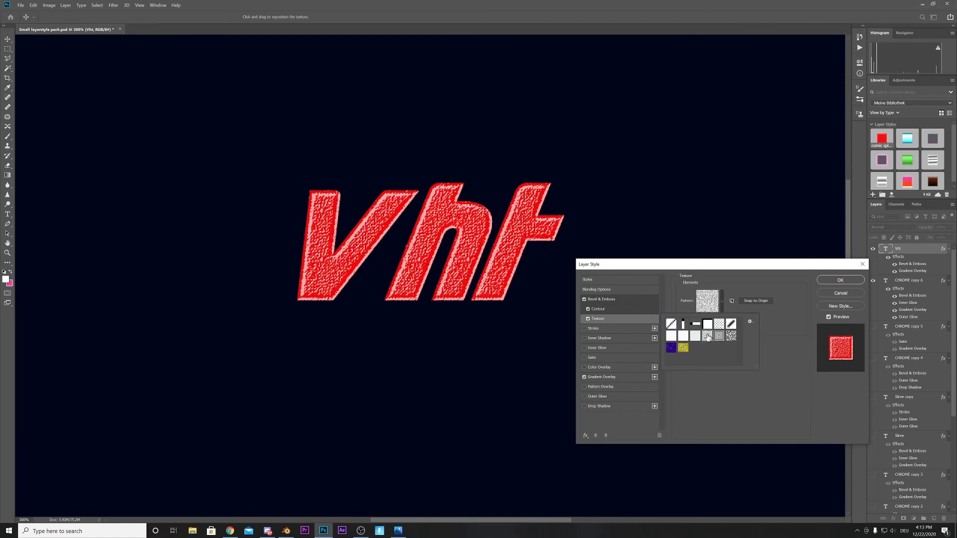
pyautogui.click(683, 337)
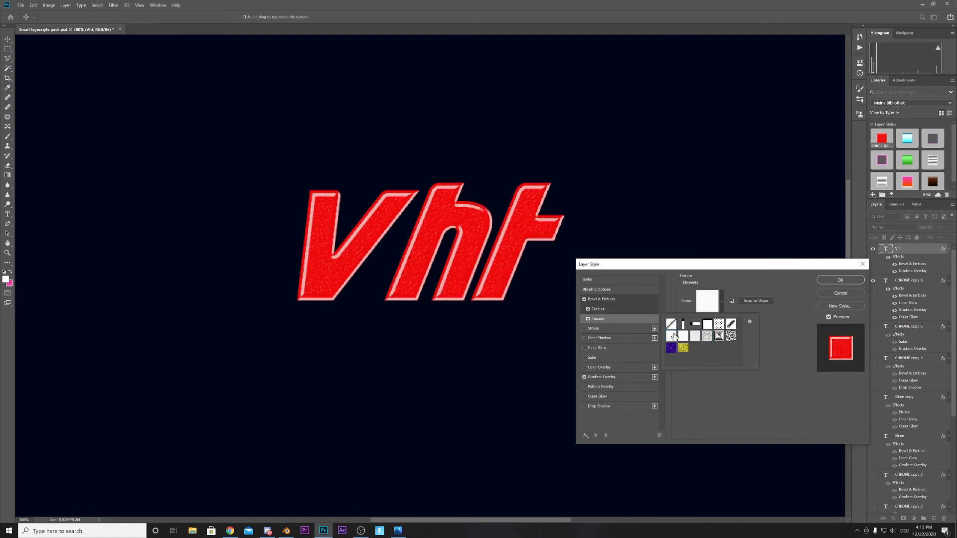
pyautogui.click(682, 348)
pyautogui.click(671, 348)
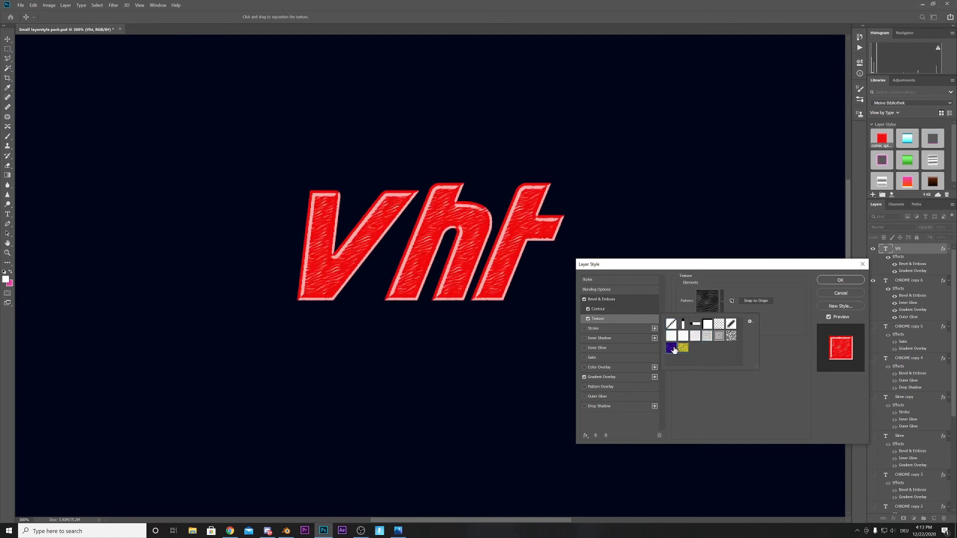
pyautogui.click(731, 336)
pyautogui.click(672, 324)
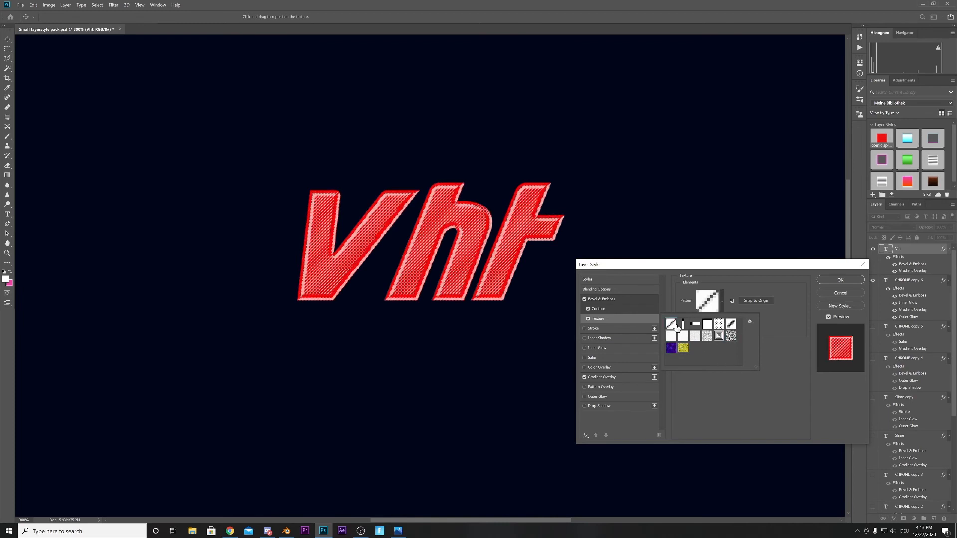
pyautogui.click(850, 280)
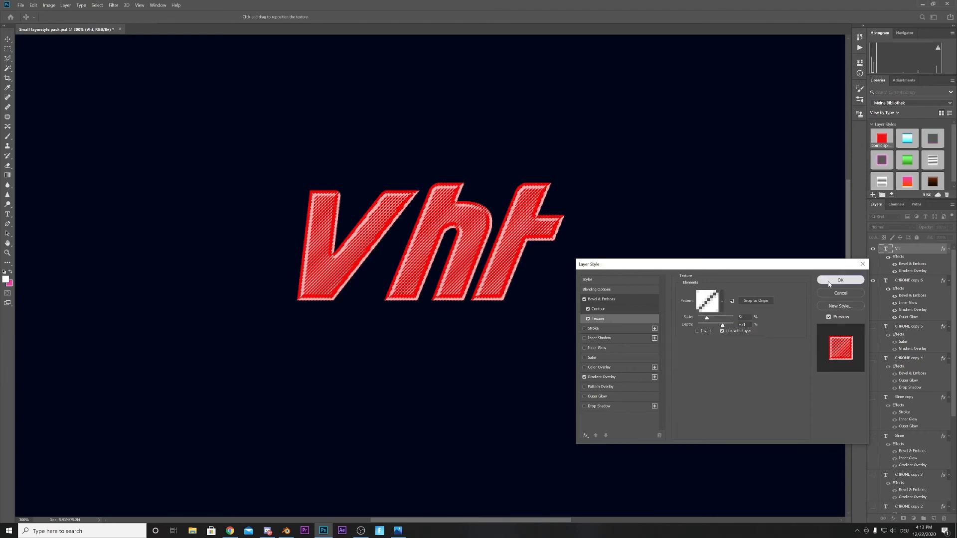
# - Return the view to 100% and insert "hjkuzk" before the final t of the Vht text
pyautogui.click(57, 17)
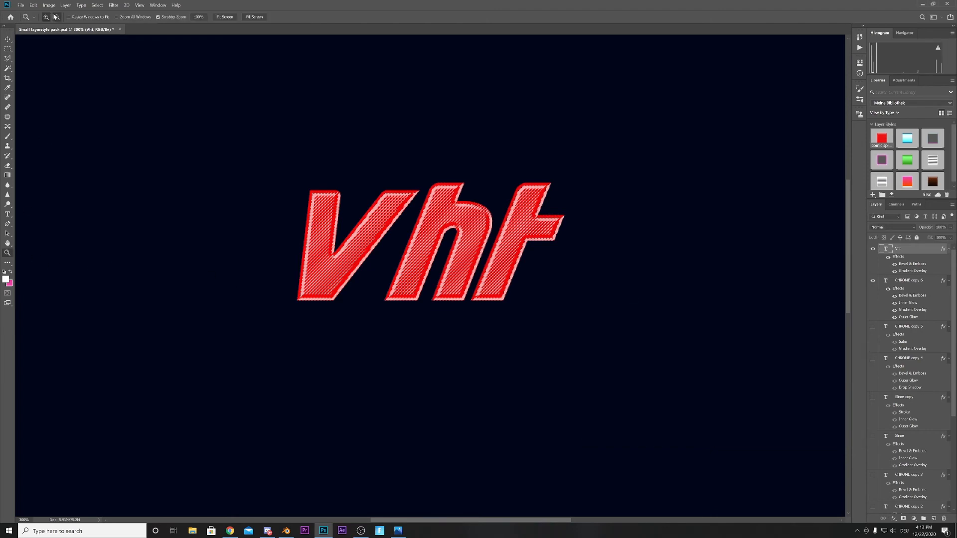
pyautogui.click(416, 209)
pyautogui.click(416, 209)
pyautogui.press('t')
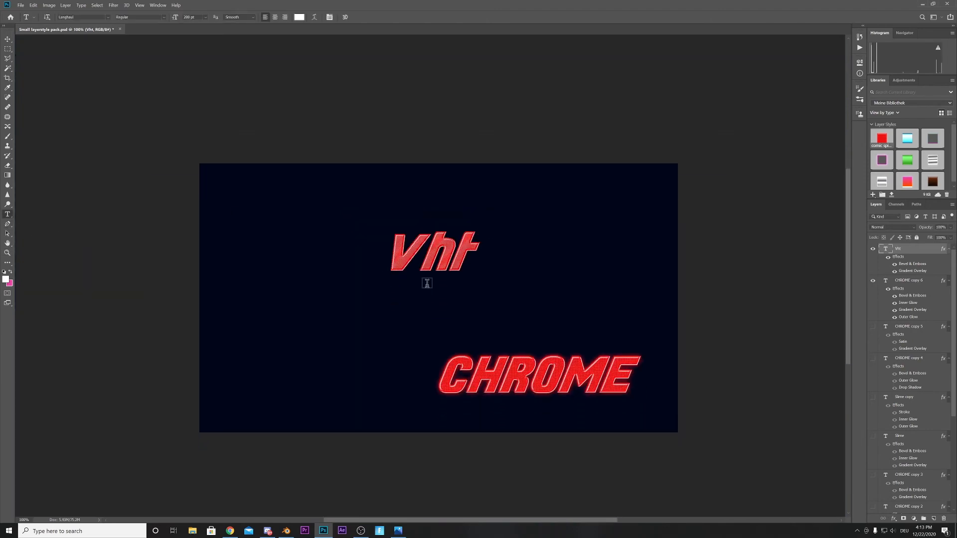
pyautogui.click(450, 268)
pyautogui.write('hjkuzk')
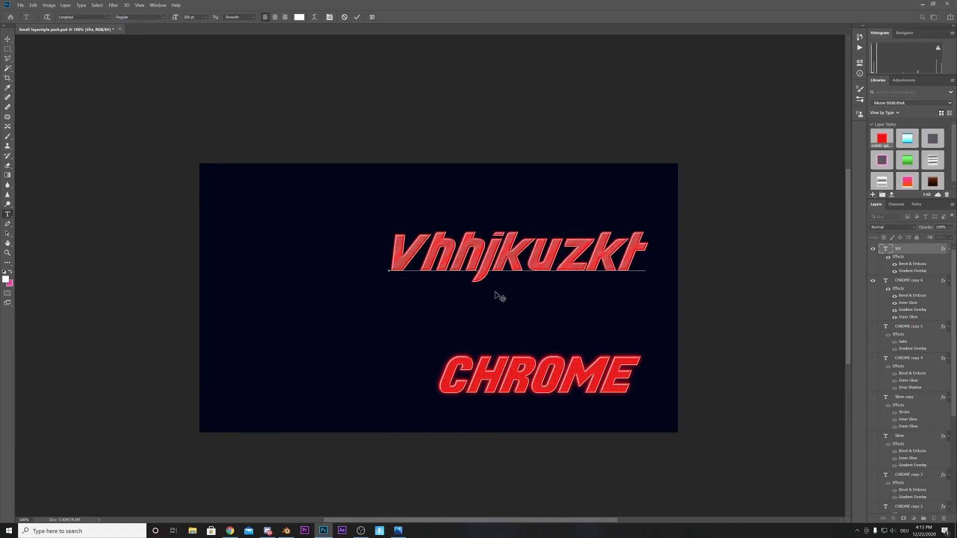
# - Delete all the characters of the styled Vht text and replace them with "tz"
pyautogui.press('BackSpace')
pyautogui.press('BackSpace')
pyautogui.press('BackSpace')
pyautogui.press('BackSpace')
pyautogui.press('BackSpace')
pyautogui.press('BackSpace')
pyautogui.press('BackSpace')
pyautogui.press('BackSpace')
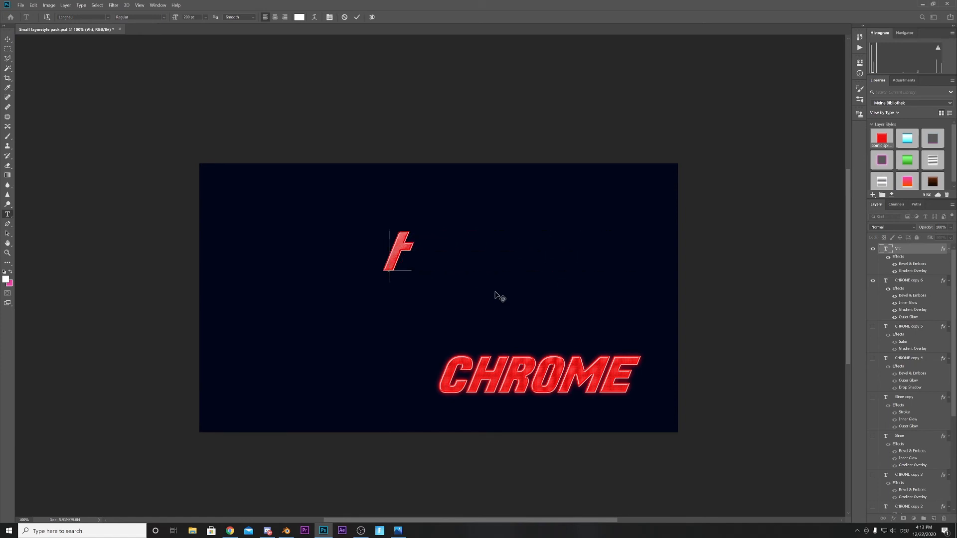
pyautogui.moveTo(418, 265); pyautogui.dragTo(376, 266)
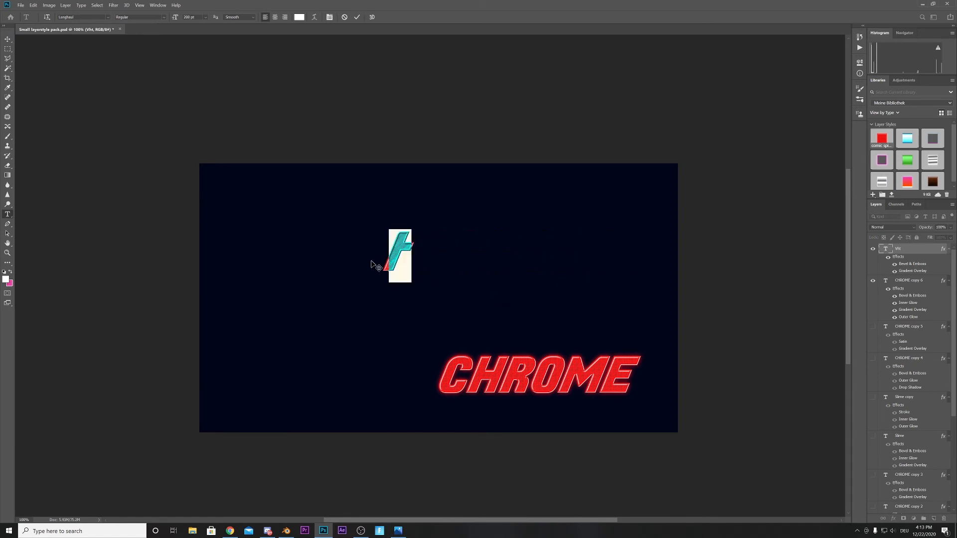
pyautogui.press('BackSpace')
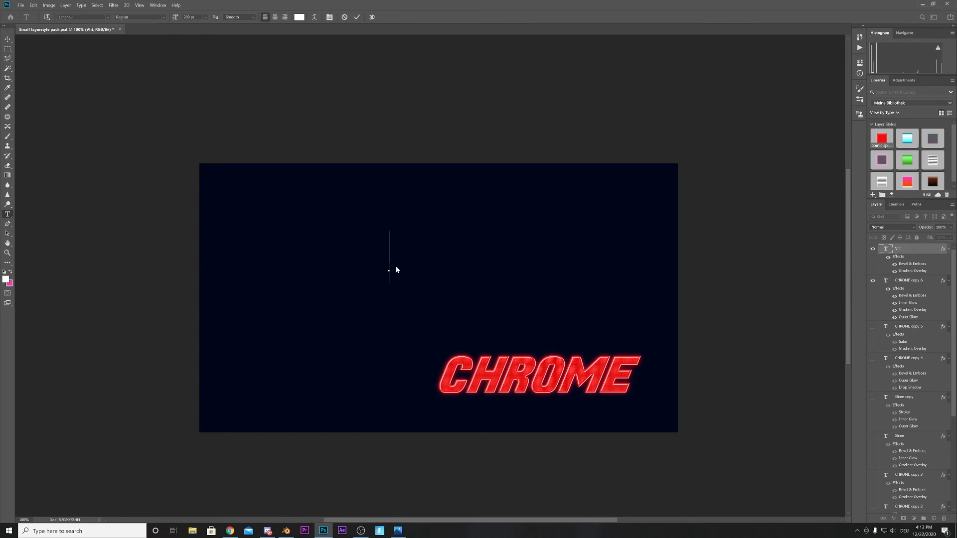
pyautogui.write('tz')
# - Change the font of the tz text to a rounded, handwritten-looking typeface
pyautogui.moveTo(387, 257); pyautogui.dragTo(457, 252)
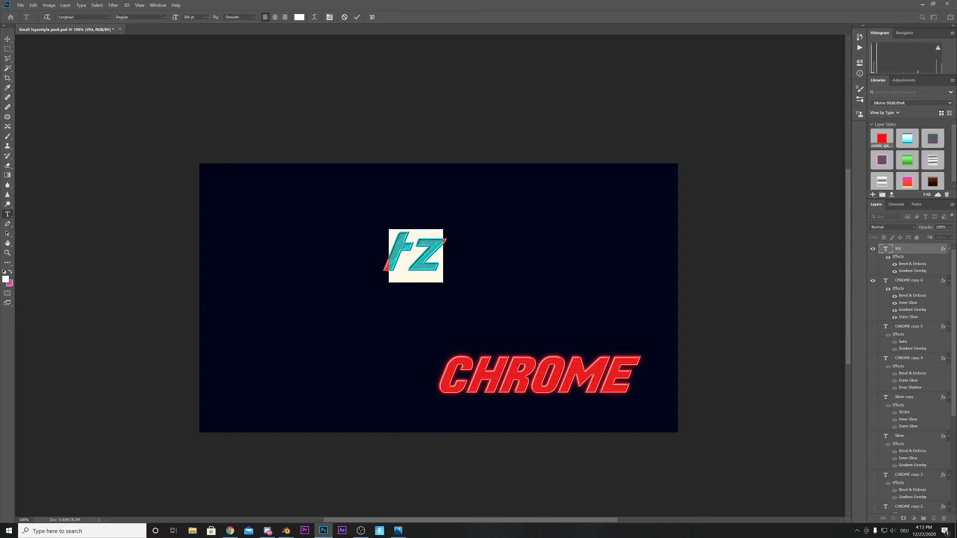
pyautogui.click(107, 17)
pyautogui.click(153, 92)
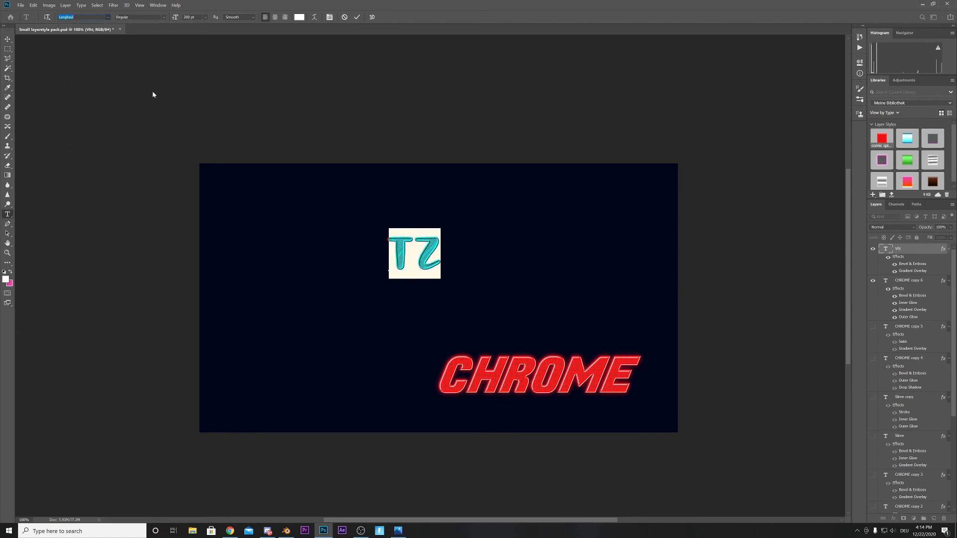
pyautogui.click(389, 255)
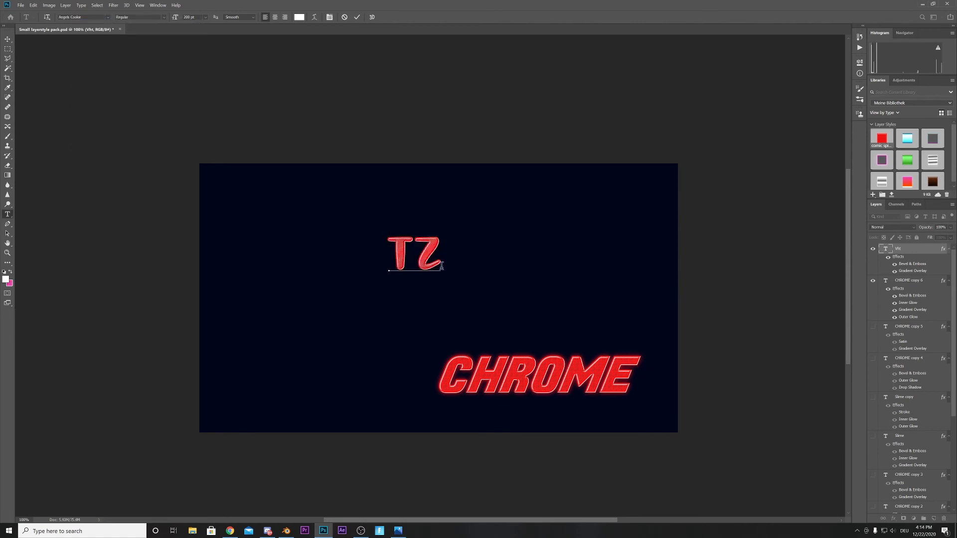
# - Examine the styled tz text up close at 200% and return the view to 100%
pyautogui.click(8, 253)
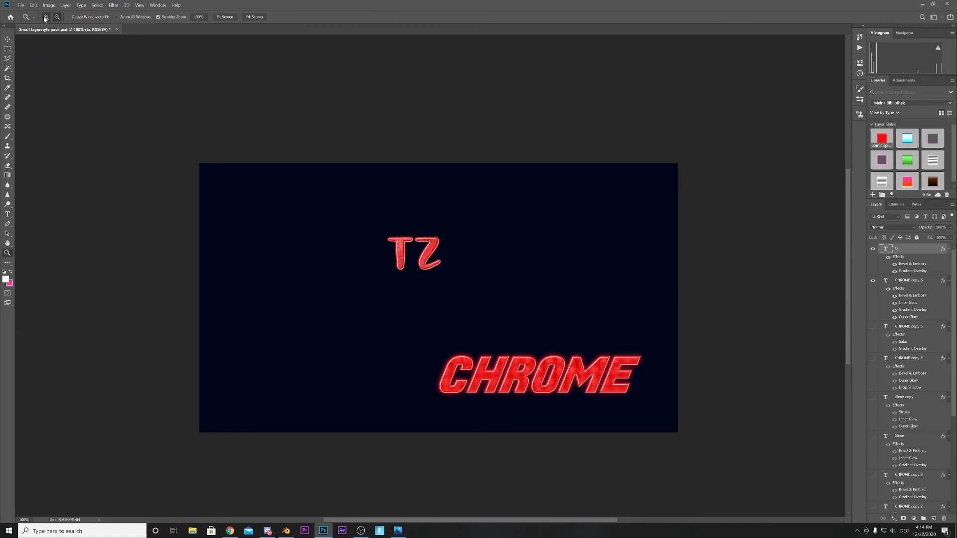
pyautogui.click(365, 231)
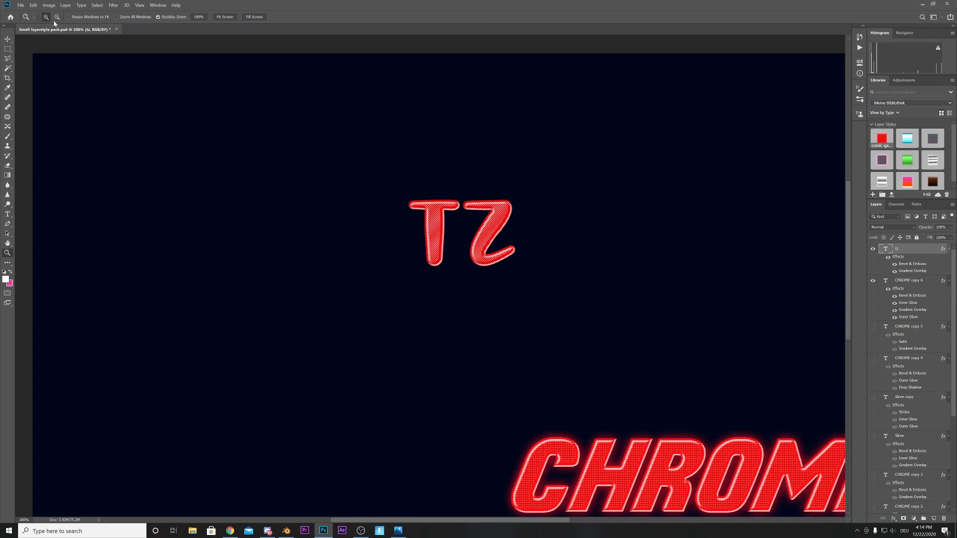
pyautogui.click(56, 16)
pyautogui.click(497, 265)
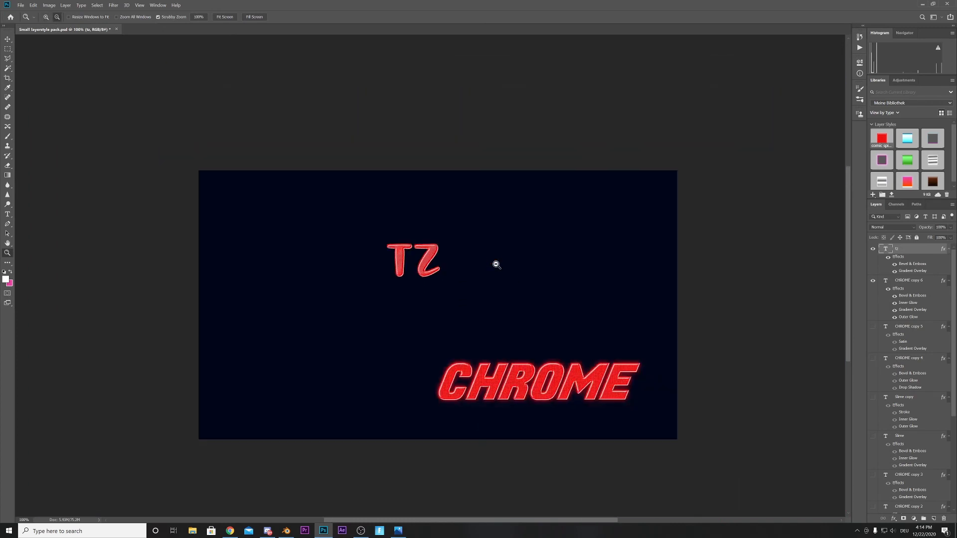
pyautogui.click(7, 214)
pyautogui.moveTo(390, 245); pyautogui.dragTo(431, 246)
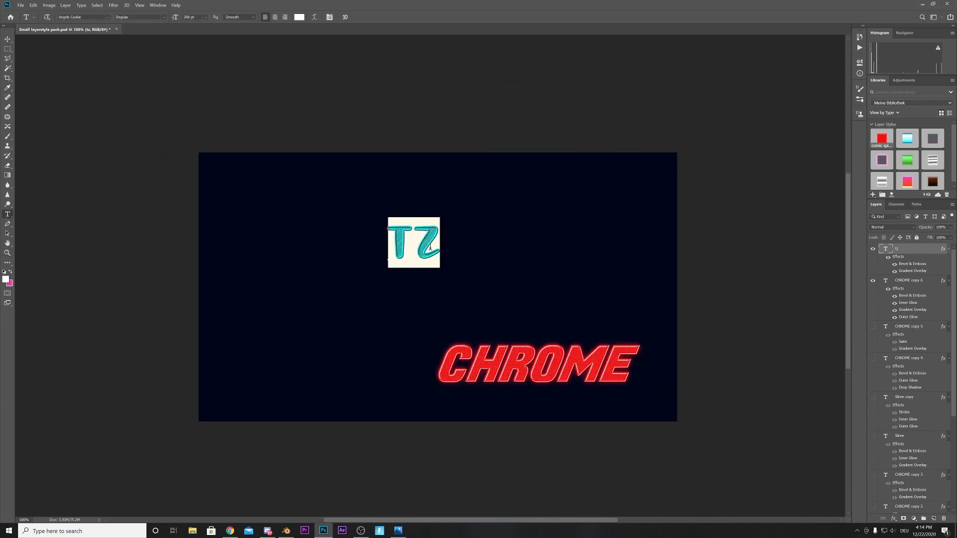
pyautogui.click(8, 37)
pyautogui.click(690, 263)
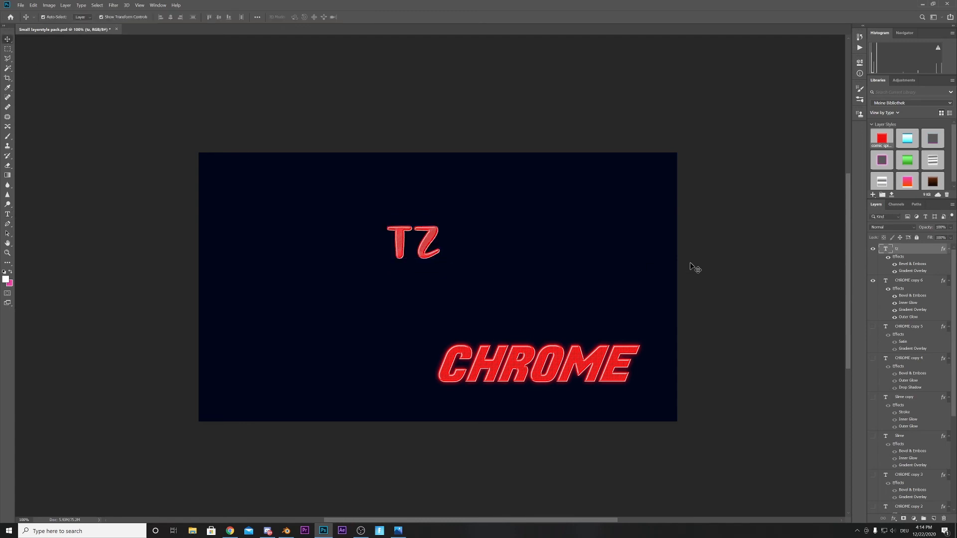
# - Hide the tz and CHROME copy 6 text layers and add a new empty layer above them
pyautogui.click(873, 249)
pyautogui.click(873, 280)
pyautogui.click(900, 251)
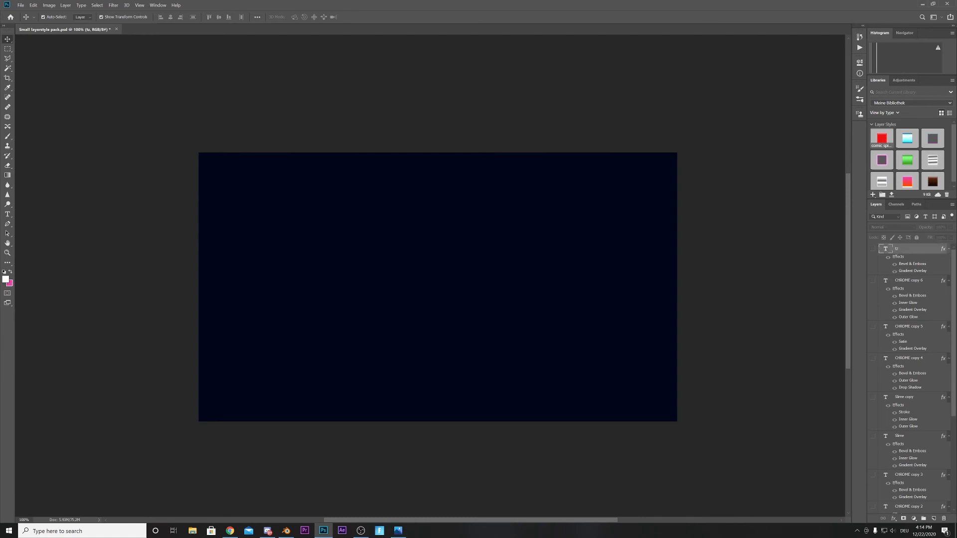
pyautogui.click(934, 519)
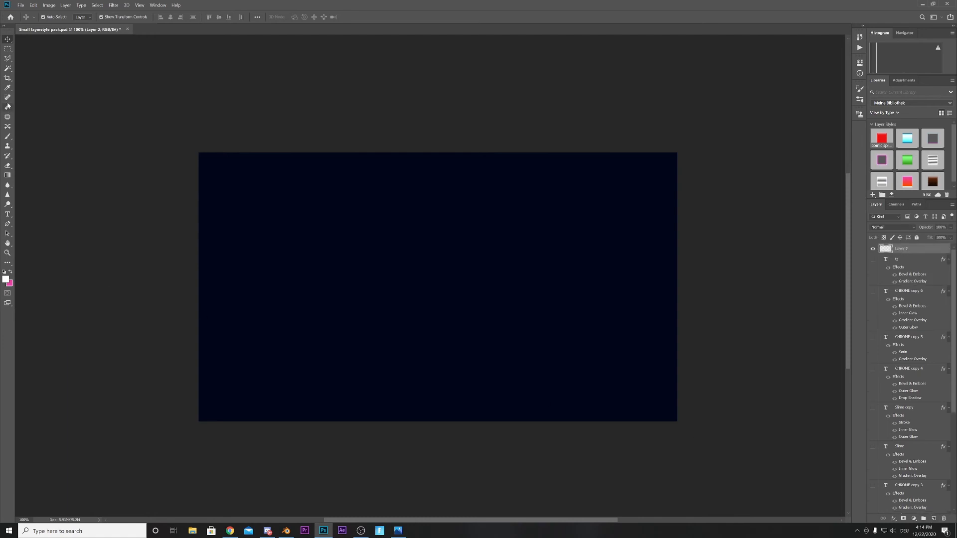
# - Fill Layer 1, just above the Background layer, with the white foreground color
pyautogui.click(8, 49)
pyautogui.scroll(-5, 879, 380)
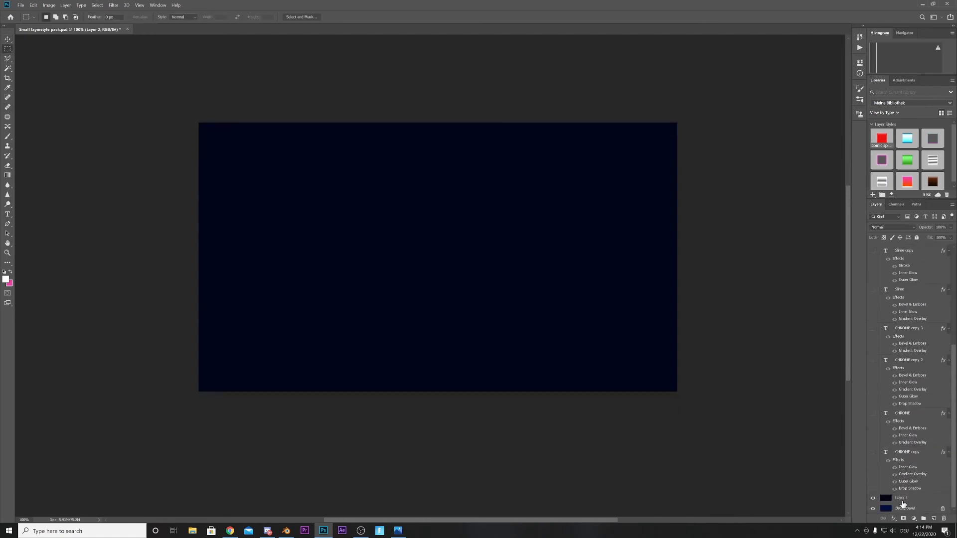
pyautogui.click(903, 498)
pyautogui.hotkey('alt', 'BackSpace')
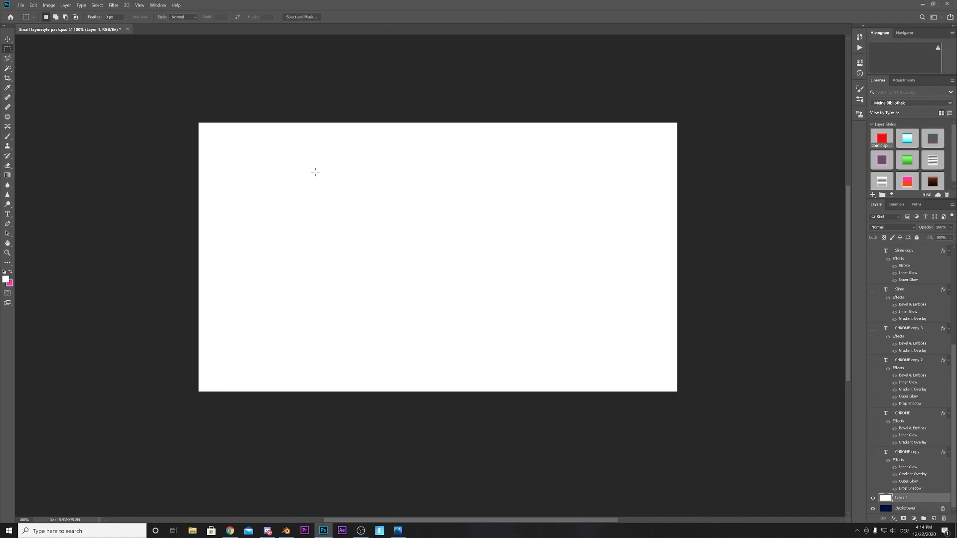
# - Create a white-filled rectangle about 1022 px wide on a new layer above Layer 1, in the canvas's upper left area, and deselect it
pyautogui.moveTo(244, 153); pyautogui.dragTo(498, 262)
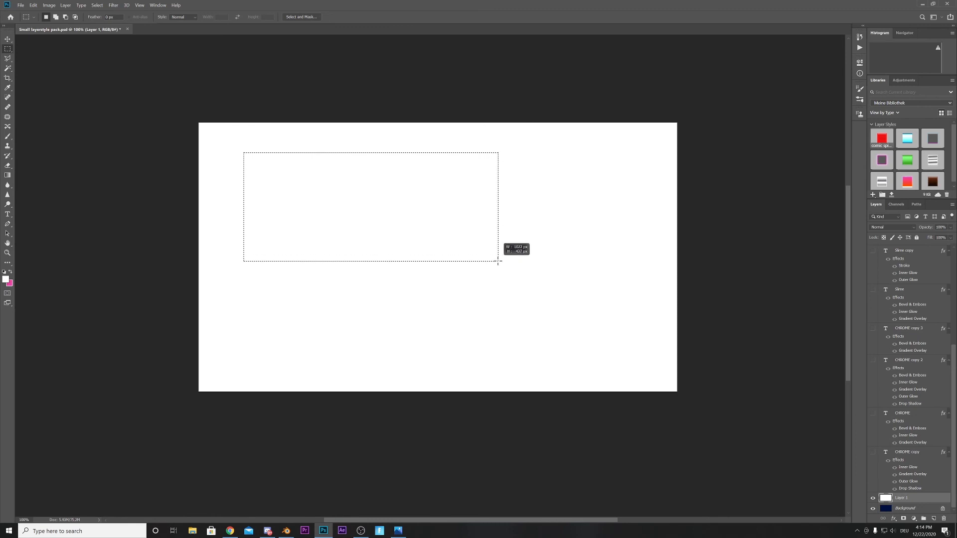
pyautogui.click(934, 519)
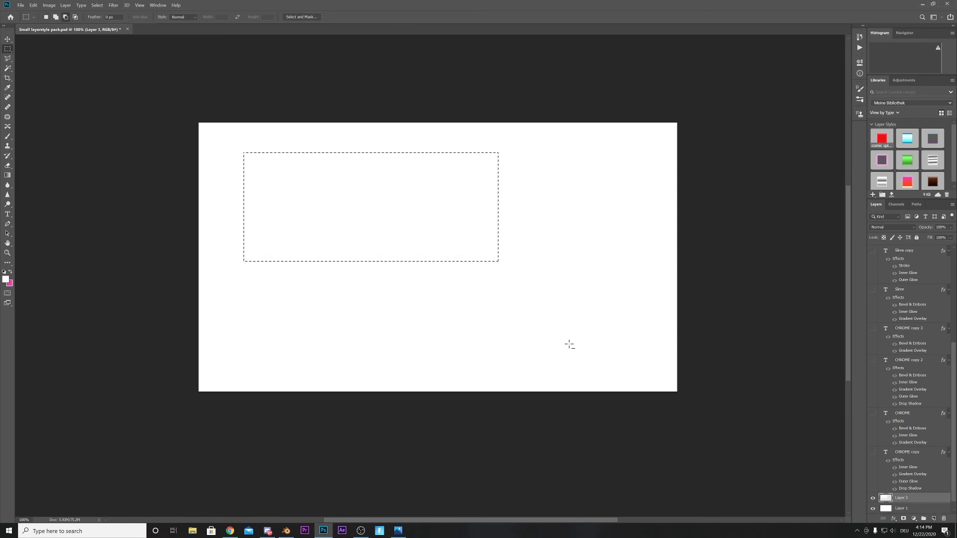
pyautogui.hotkey('ctrl', 'd')
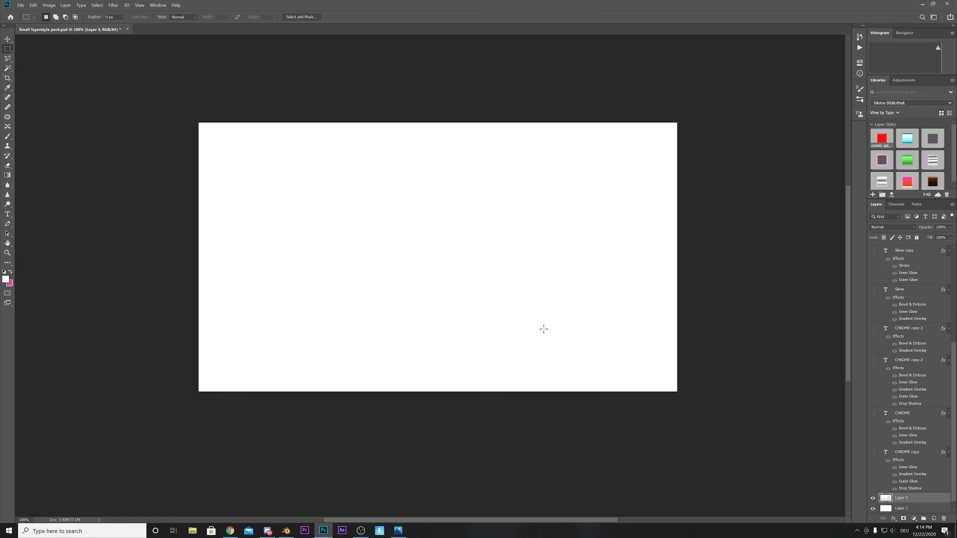
pyautogui.click(8, 40)
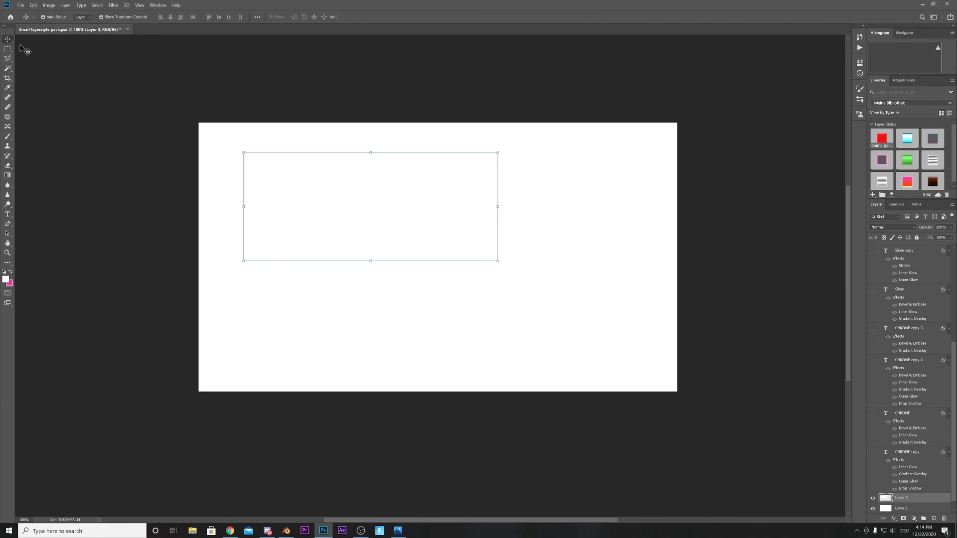
# - Add a Drop Shadow to the white rectangle's layer and set the shadow color to black
pyautogui.click(893, 519)
pyautogui.click(904, 514)
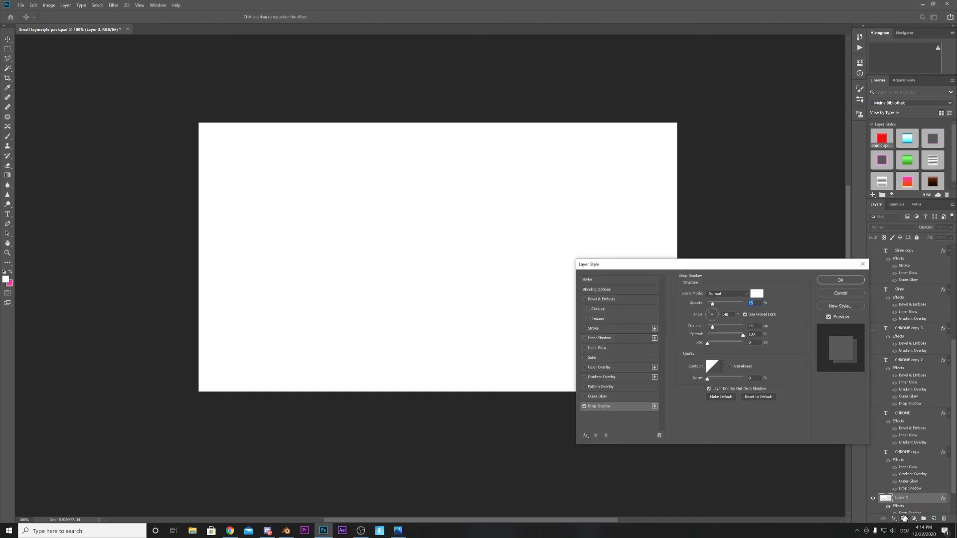
pyautogui.moveTo(713, 258); pyautogui.dragTo(610, 242)
pyautogui.click(650, 278)
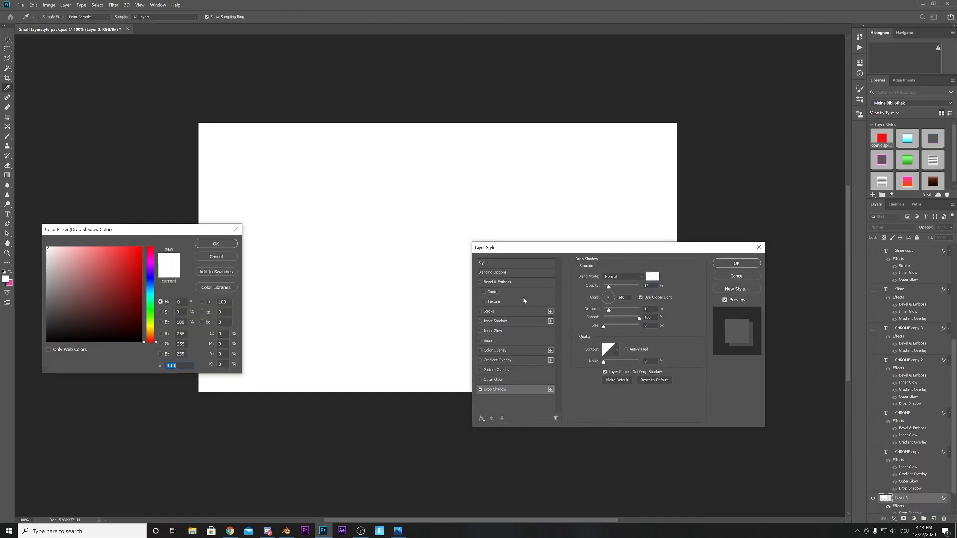
pyautogui.moveTo(105, 297); pyautogui.dragTo(146, 346)
pyautogui.click(204, 246)
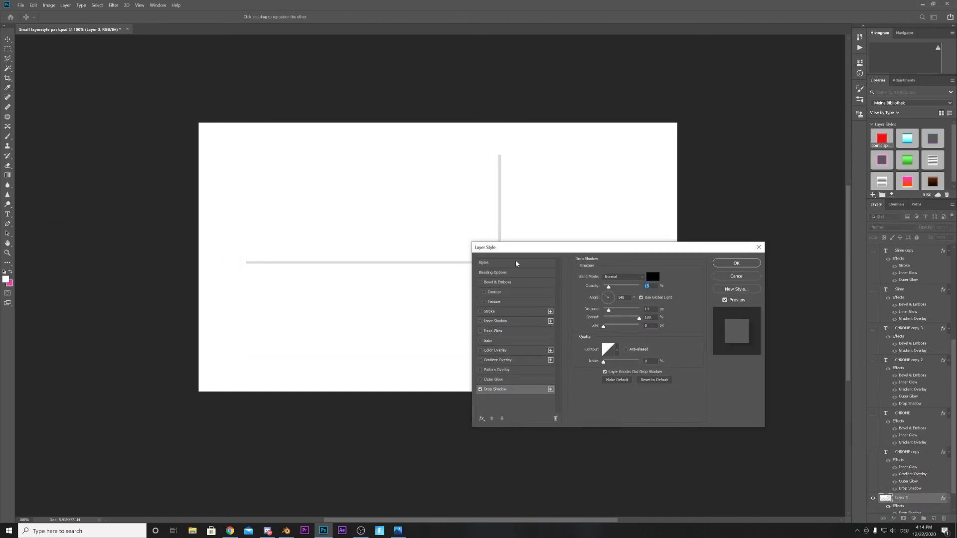
# - Set the rectangle's drop shadow to 100% opacity, 0% spread and a size of about 27 px
pyautogui.moveTo(519, 248); pyautogui.dragTo(593, 275)
pyautogui.moveTo(683, 315); pyautogui.dragTo(713, 314)
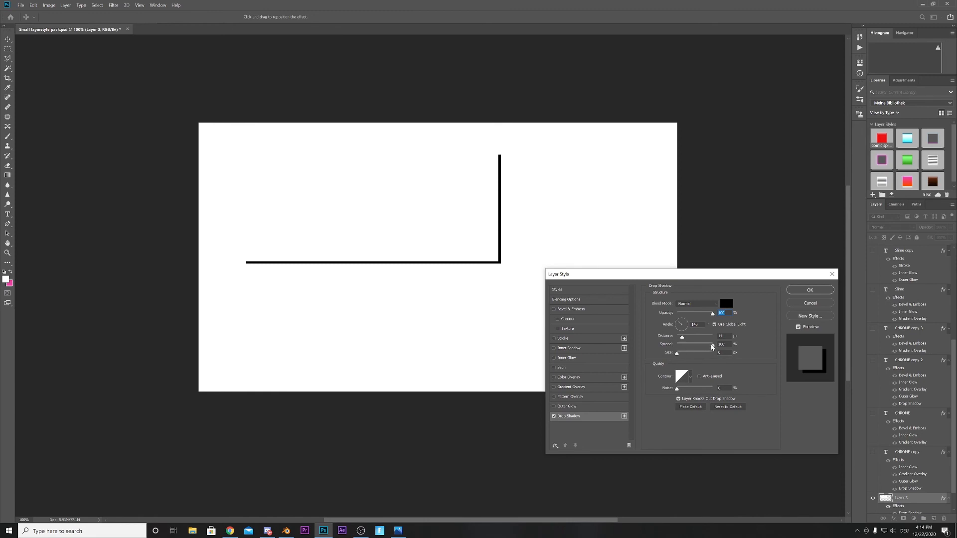
pyautogui.moveTo(712, 347); pyautogui.dragTo(692, 347)
pyautogui.moveTo(678, 356); pyautogui.dragTo(684, 357)
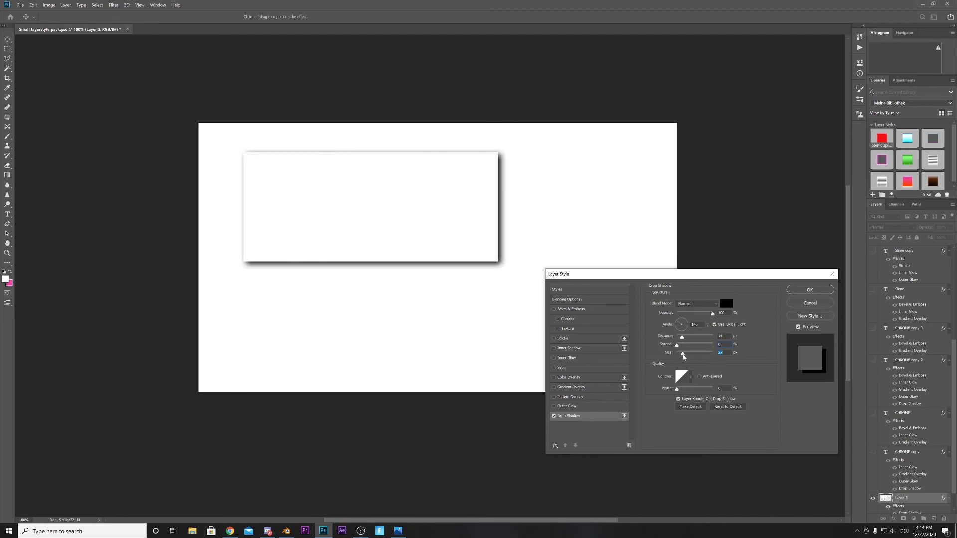
# - Reduce the rectangle's drop shadow opacity to about 66% and apply the layer style
pyautogui.moveTo(645, 277); pyautogui.dragTo(638, 296)
pyautogui.moveTo(718, 335); pyautogui.dragTo(706, 338)
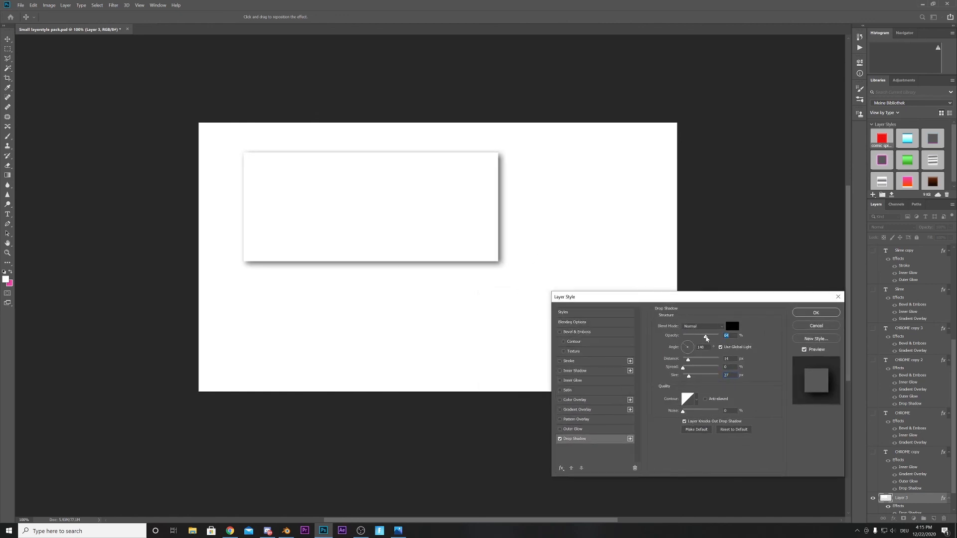
pyautogui.moveTo(675, 298); pyautogui.dragTo(475, 291)
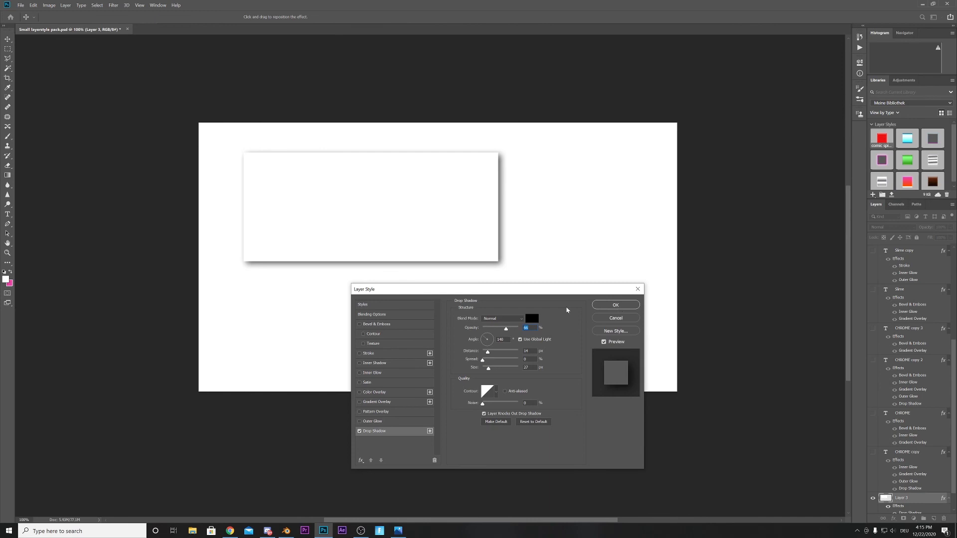
pyautogui.moveTo(497, 299); pyautogui.dragTo(589, 306)
pyautogui.click(708, 313)
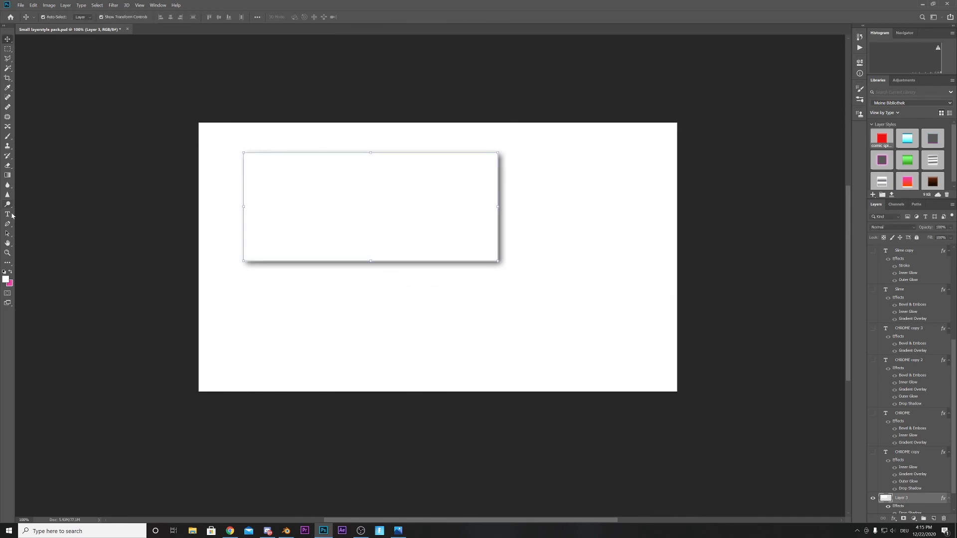
# - Add a new layer above the rectangle with the white text "Name" and place it inside the rectangle
pyautogui.click(7, 214)
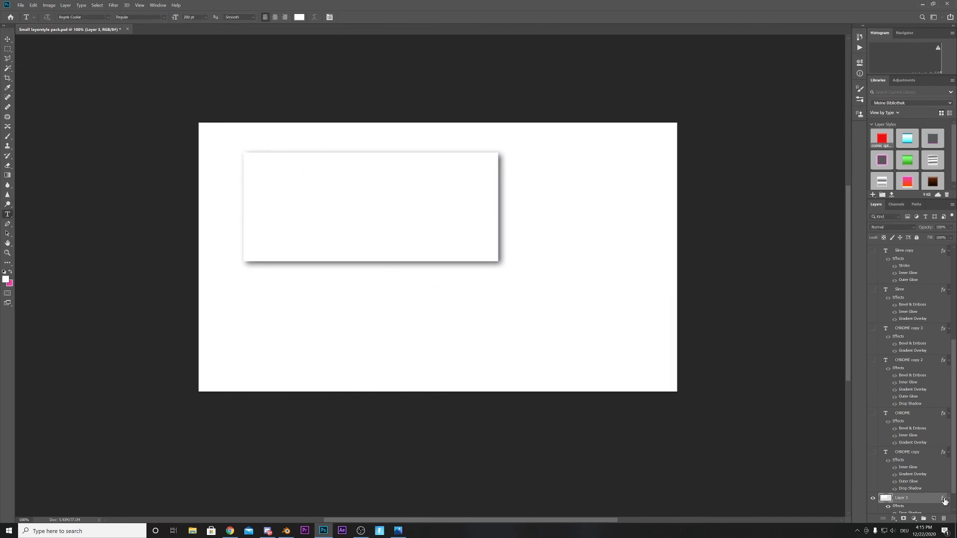
pyautogui.click(935, 520)
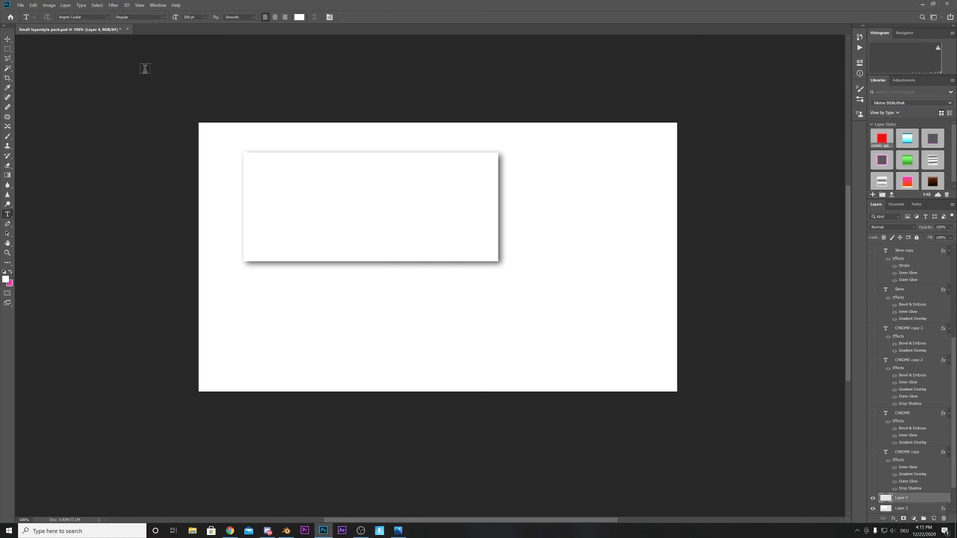
pyautogui.click(294, 170)
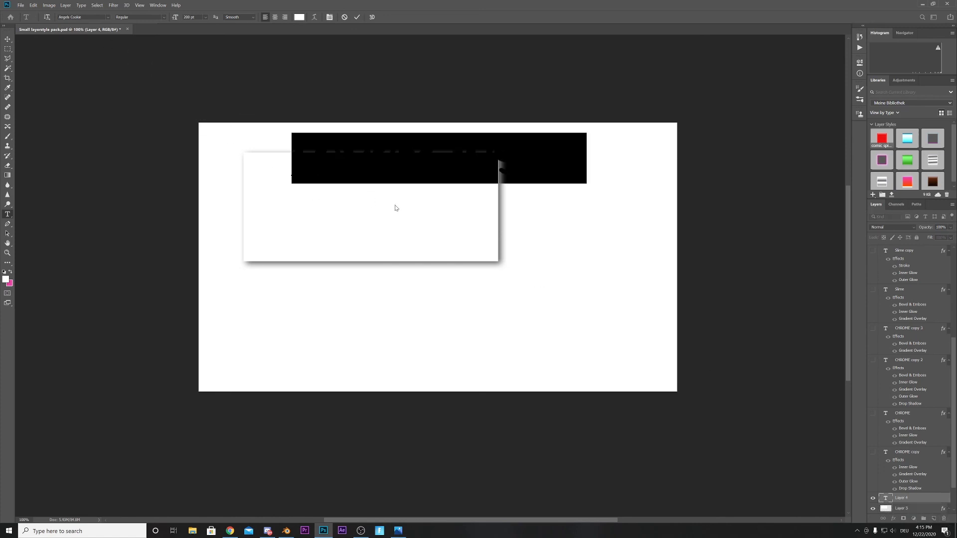
pyautogui.press('BackSpace')
pyautogui.write('NE')
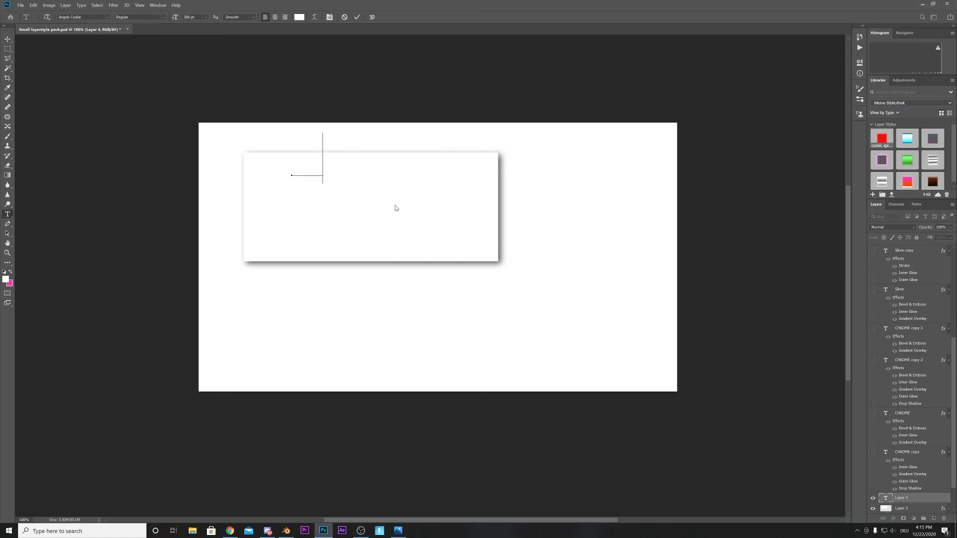
pyautogui.write('DOM')
pyautogui.moveTo(425, 189); pyautogui.dragTo(421, 231)
pyautogui.click(7, 39)
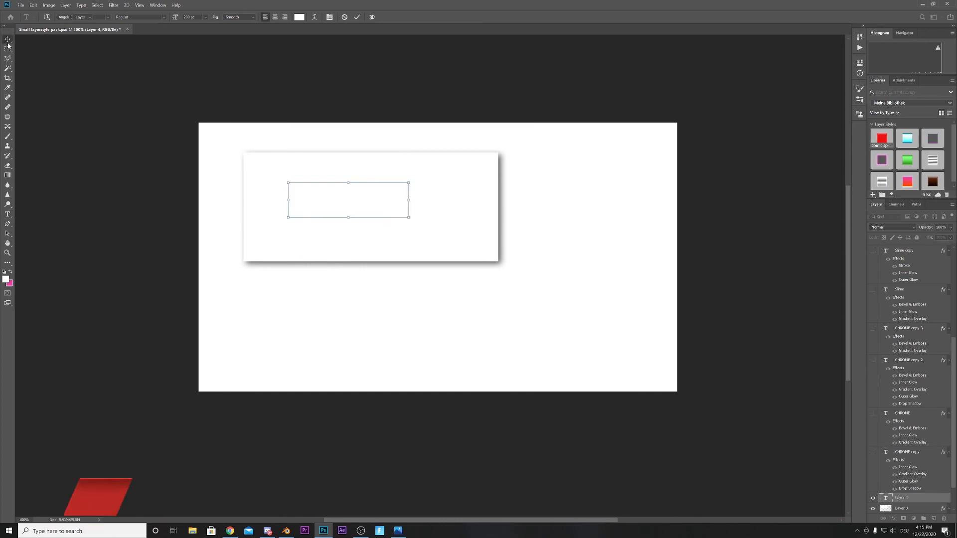
# - Add an Inner Shadow to the Name text and set its global light angle to 135°
pyautogui.doubleClick(930, 502)
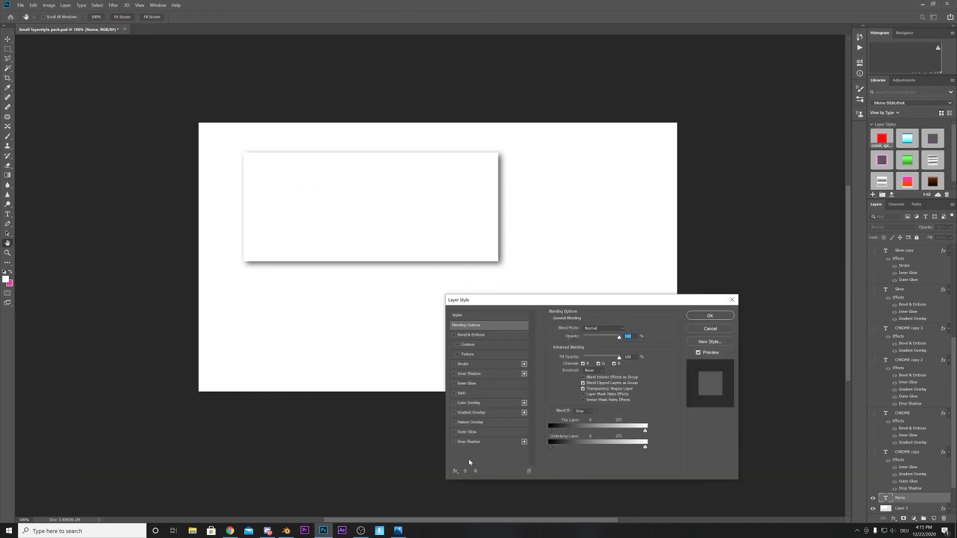
pyautogui.click(472, 377)
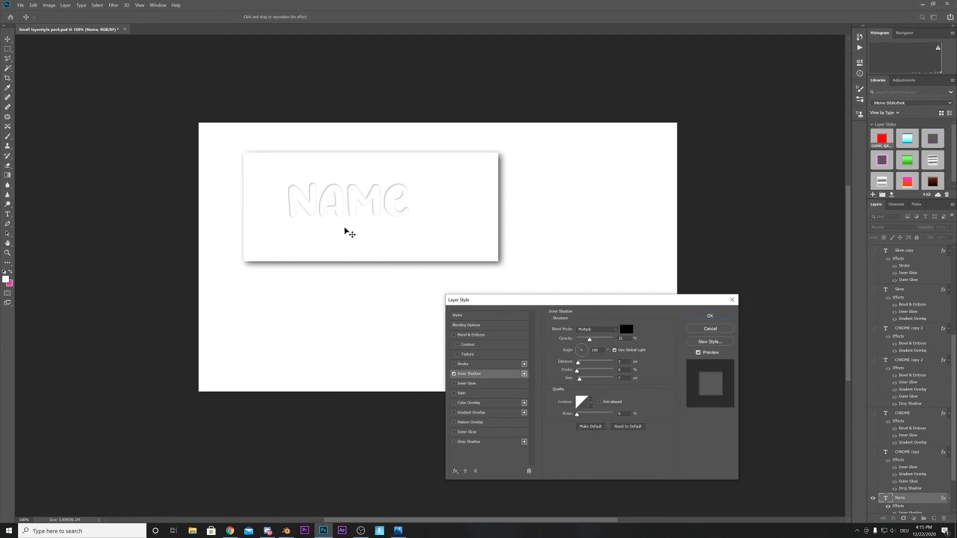
pyautogui.moveTo(517, 299); pyautogui.dragTo(543, 148)
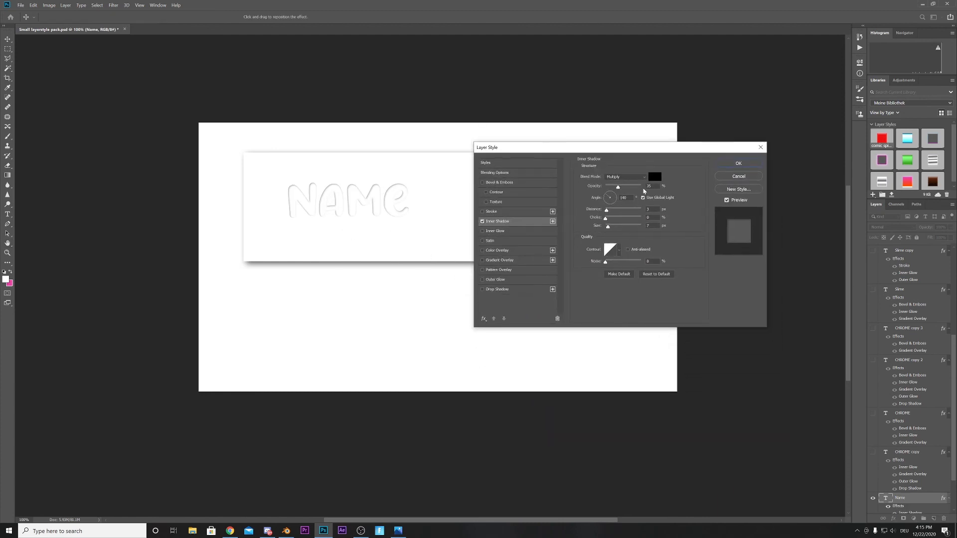
pyautogui.click(606, 205)
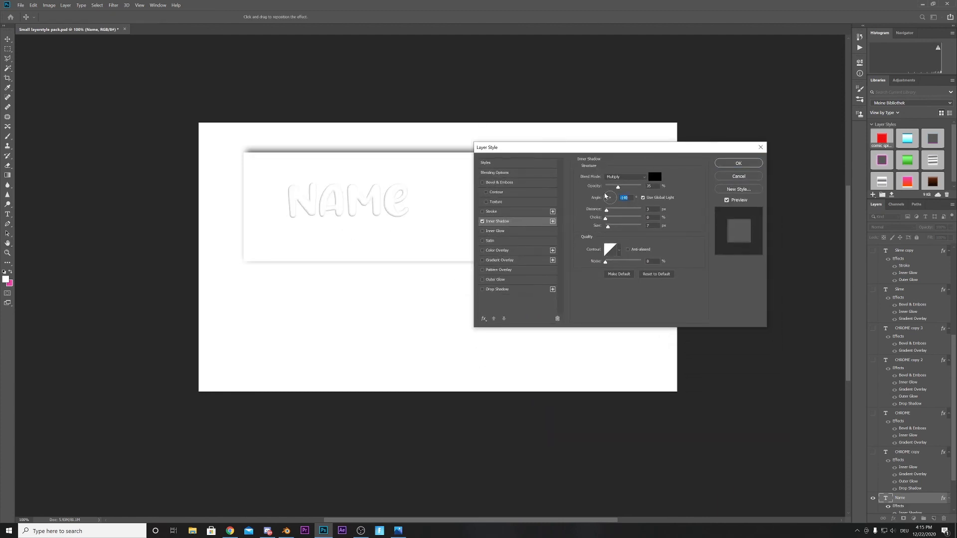
pyautogui.click(606, 196)
pyautogui.moveTo(545, 147); pyautogui.dragTo(735, 179)
pyautogui.moveTo(804, 183); pyautogui.dragTo(710, 174)
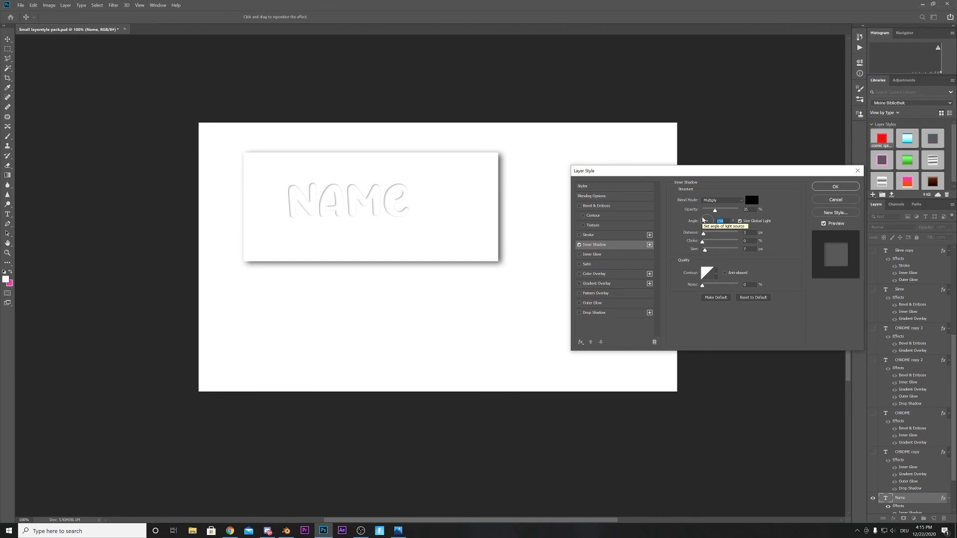
pyautogui.click(705, 219)
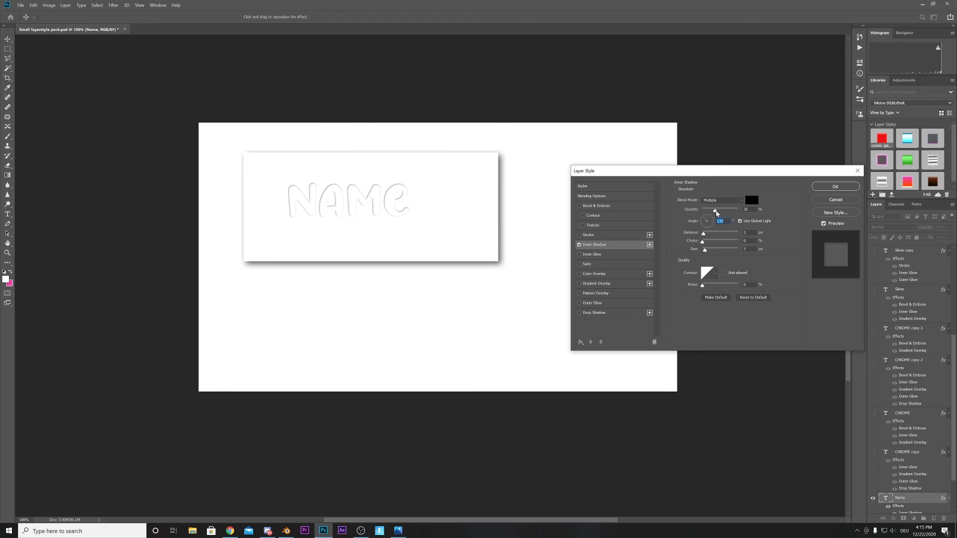
# - Raise the Name text's inner shadow opacity to about 60%, apply the style and deselect the layer
pyautogui.moveTo(717, 213); pyautogui.dragTo(725, 215)
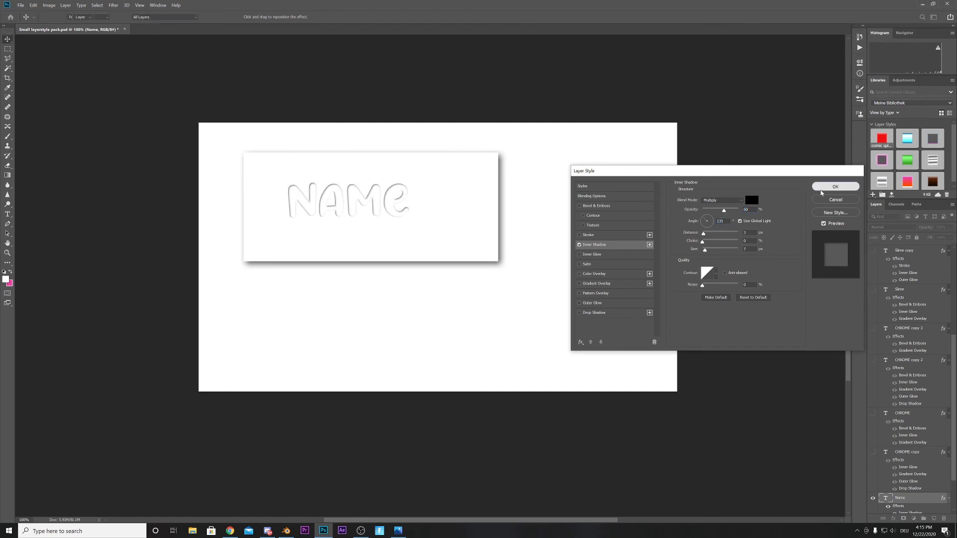
pyautogui.click(828, 188)
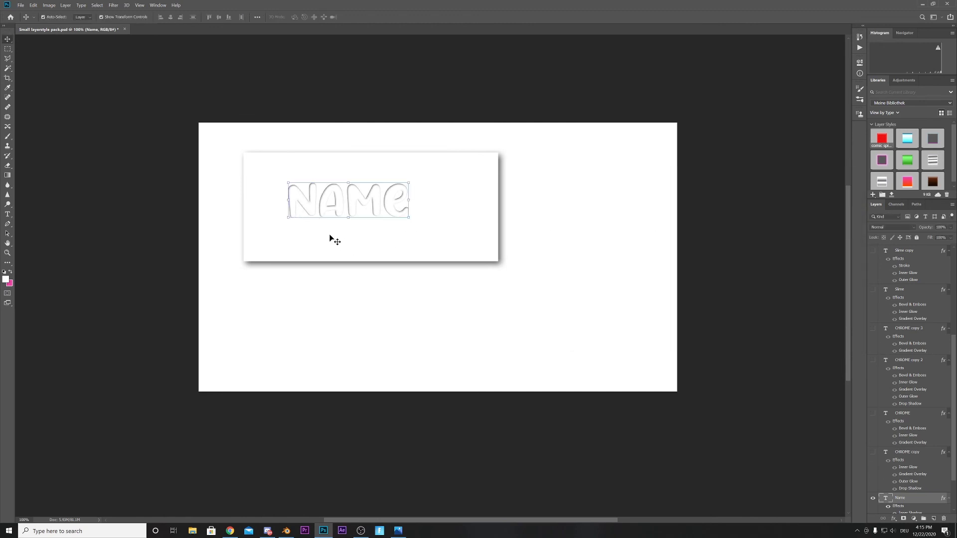
pyautogui.click(774, 302)
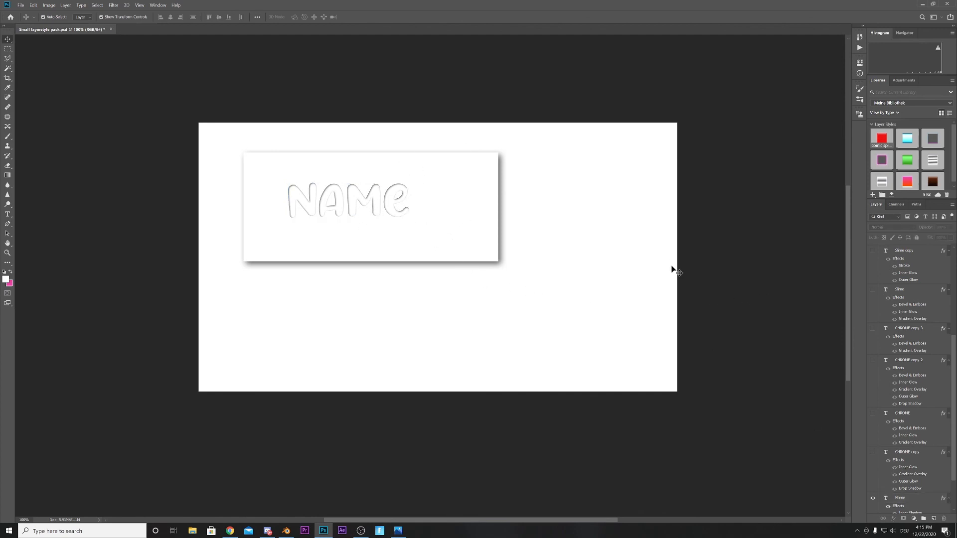
# - Try a red Gradient Overlay on the Name text with its opacity lowered to the minimum, switch the overlay off and apply the layer style
pyautogui.scroll(-2, 907, 461)
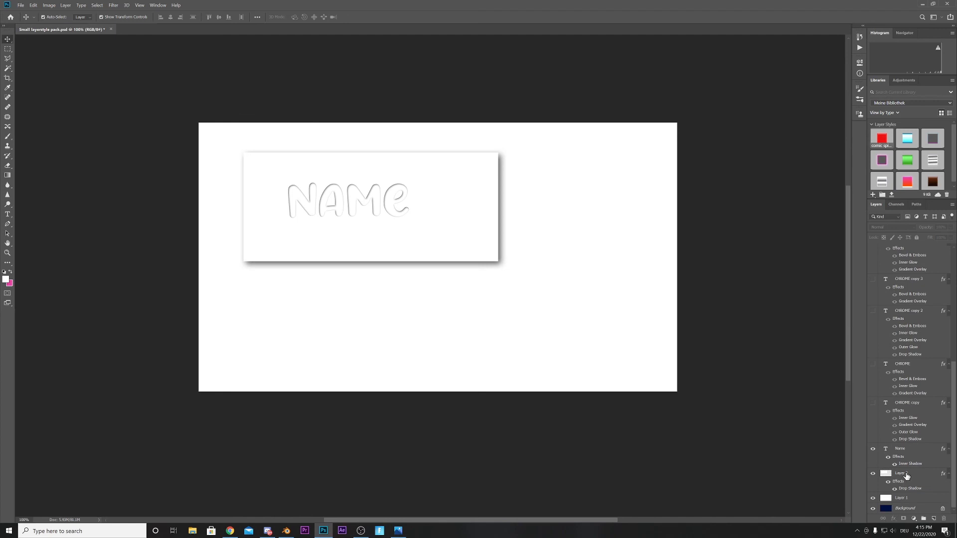
pyautogui.doubleClick(911, 464)
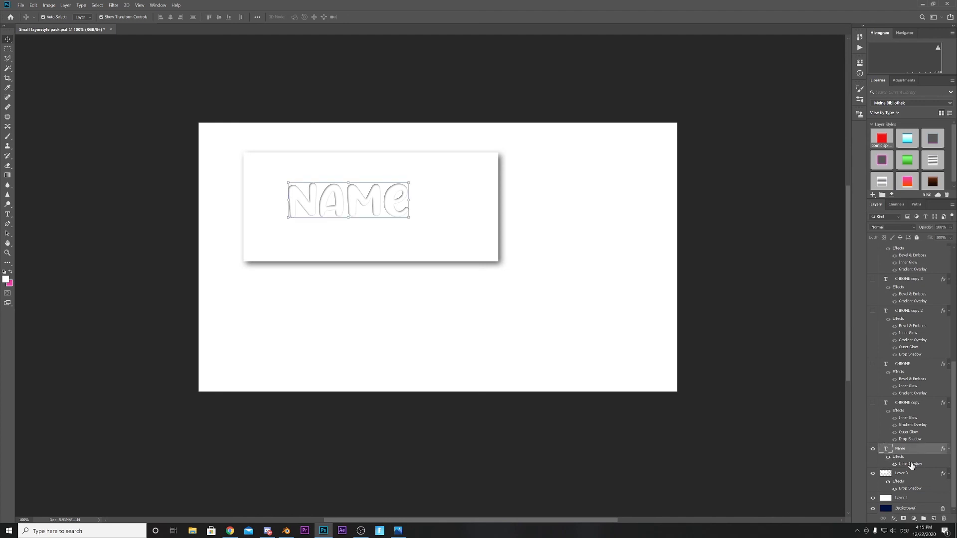
pyautogui.click(591, 284)
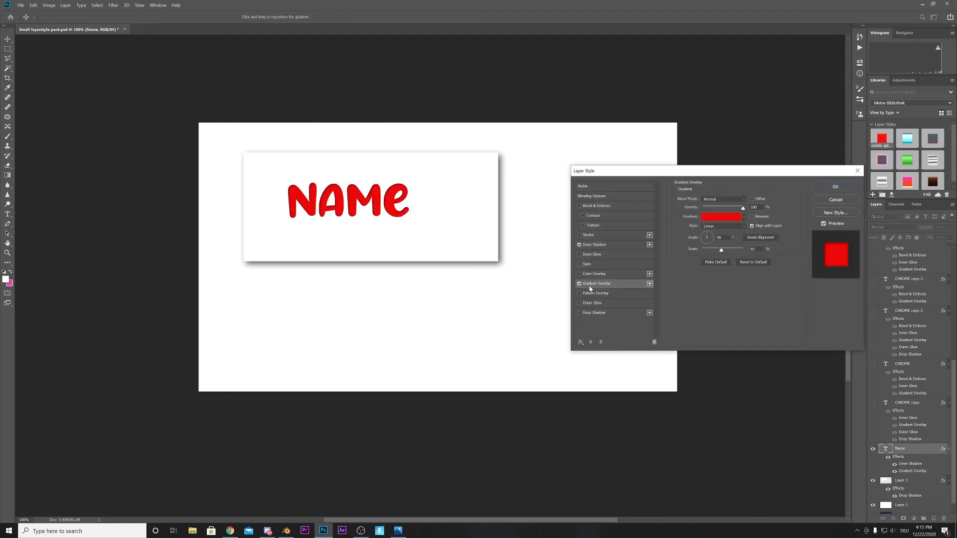
pyautogui.click(719, 218)
pyautogui.click(753, 198)
pyautogui.moveTo(742, 208); pyautogui.dragTo(701, 207)
pyautogui.click(580, 284)
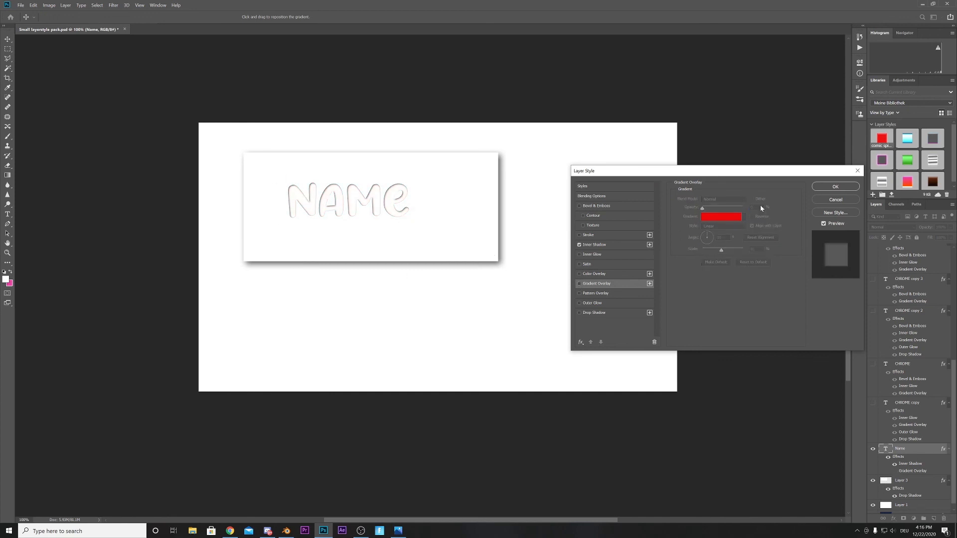
pyautogui.moveTo(755, 171); pyautogui.dragTo(681, 245)
pyautogui.click(763, 262)
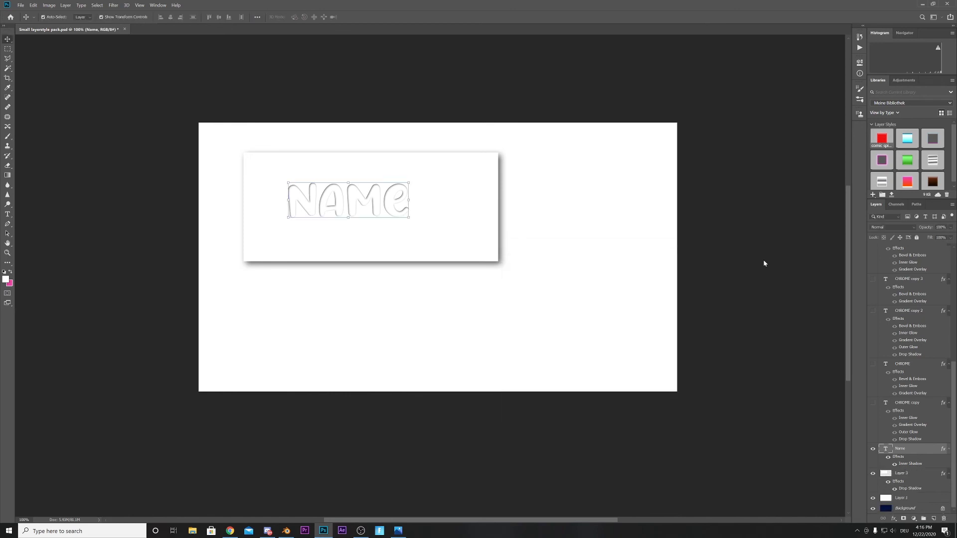
pyautogui.click(7, 253)
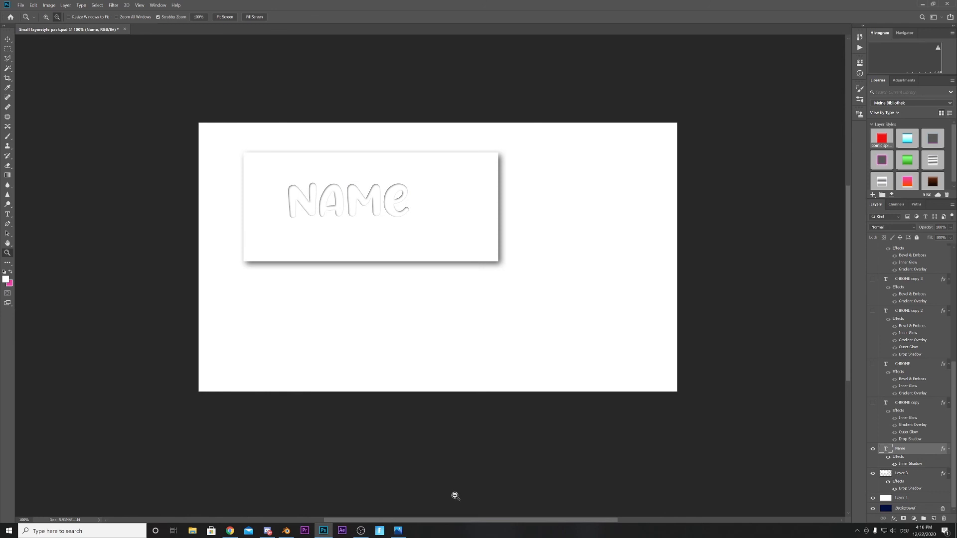
pyautogui.moveTo(361, 532)
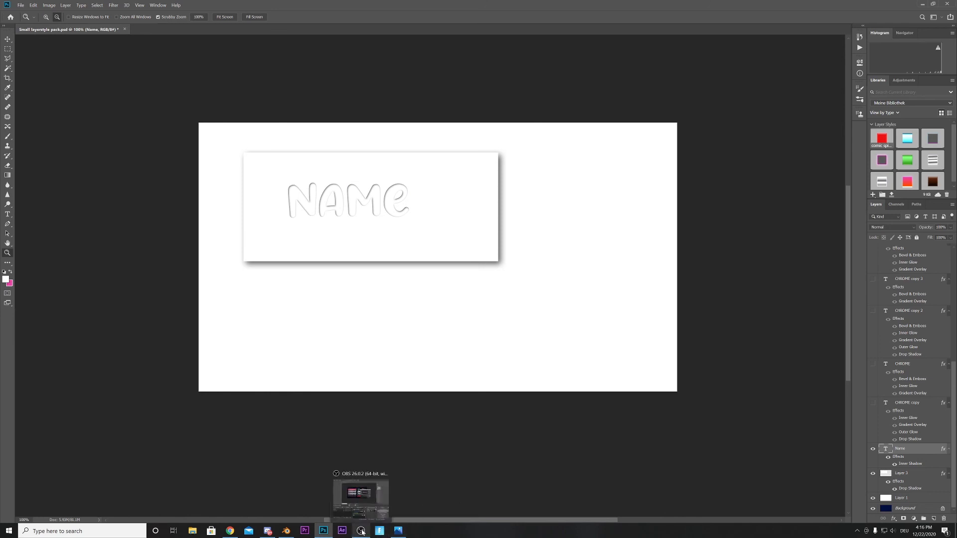